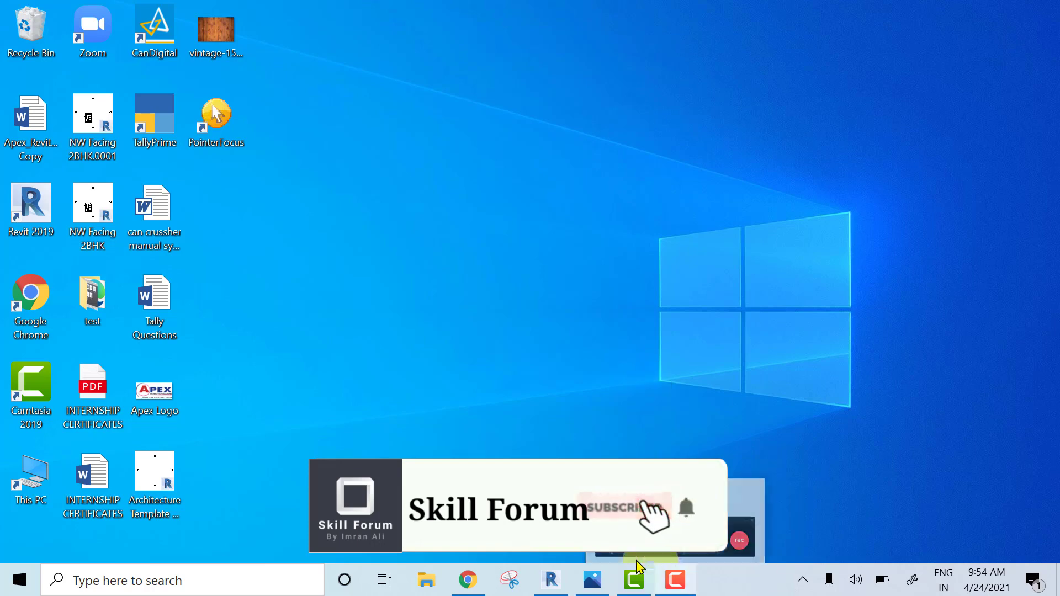
Step: Switch to Photos and look through the reference pictures of cabins with vertical log and bamboo walls
{"action": "left_click", "coordinate": [551, 578]}
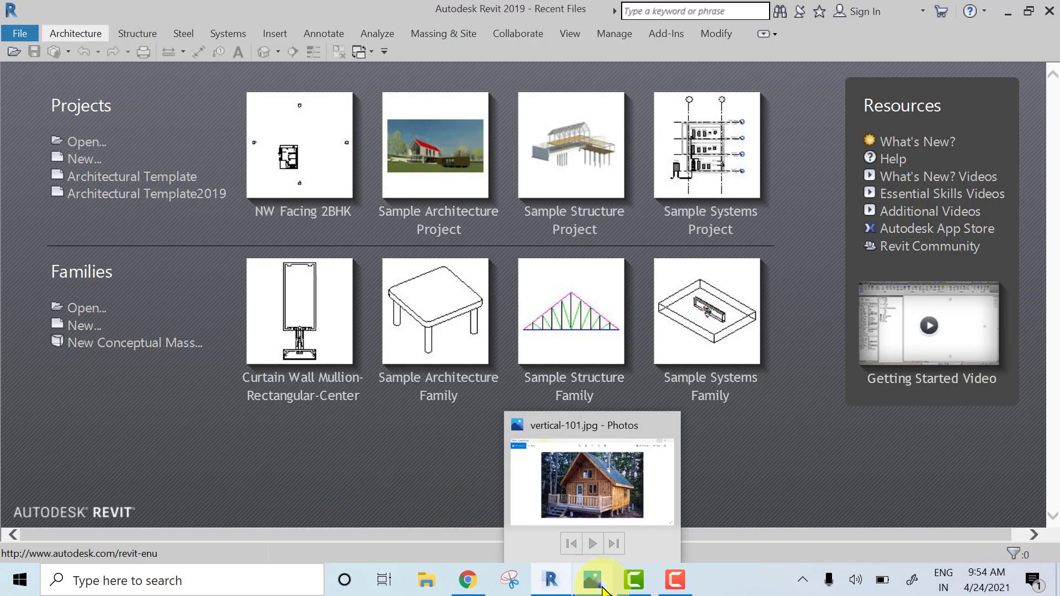
{"action": "left_click", "coordinate": [602, 588]}
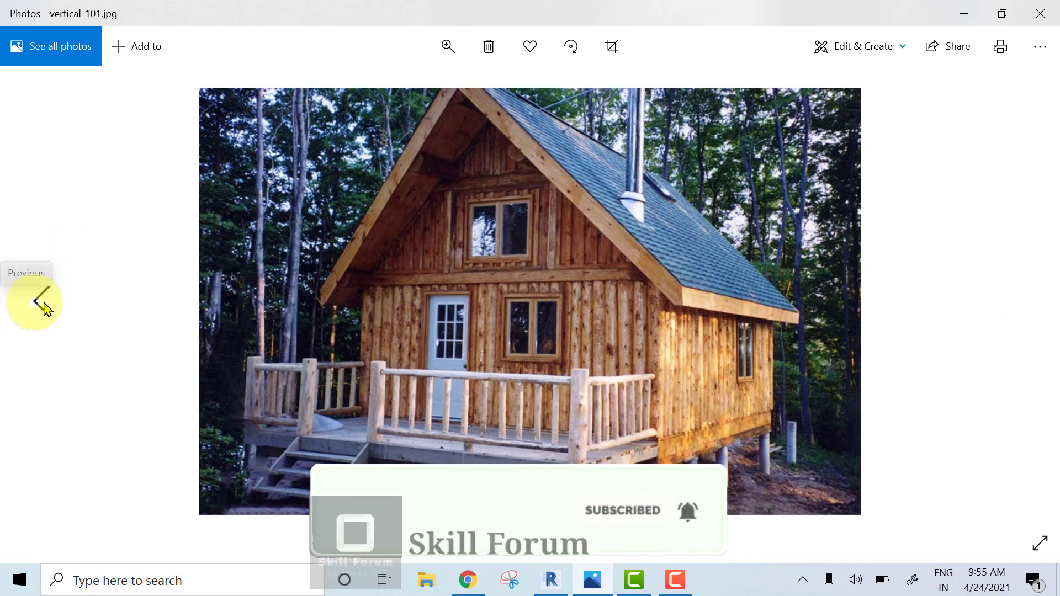
{"action": "left_click", "coordinate": [42, 302]}
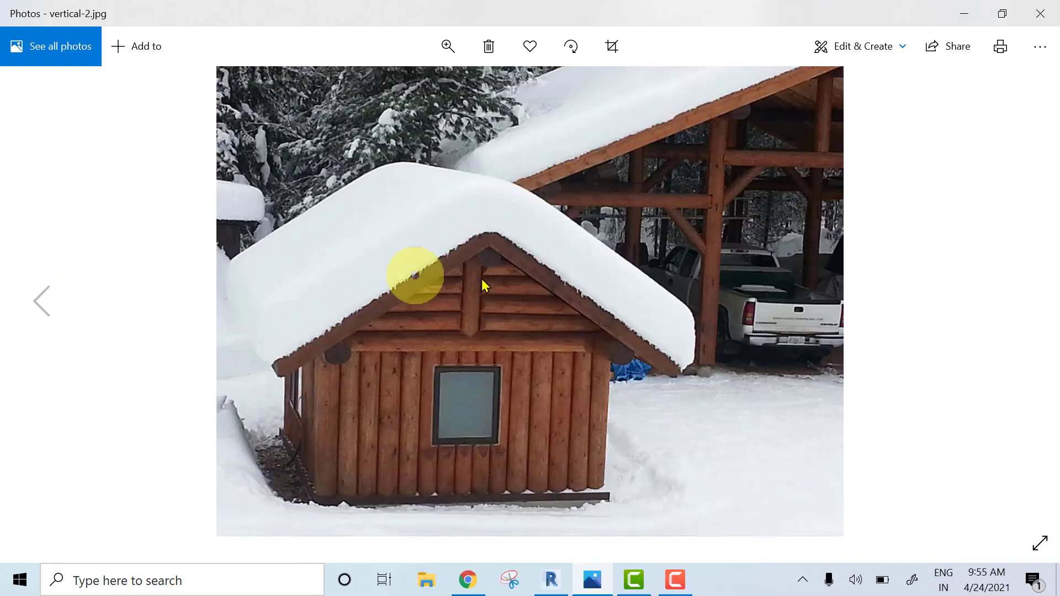
{"action": "left_click", "coordinate": [47, 318]}
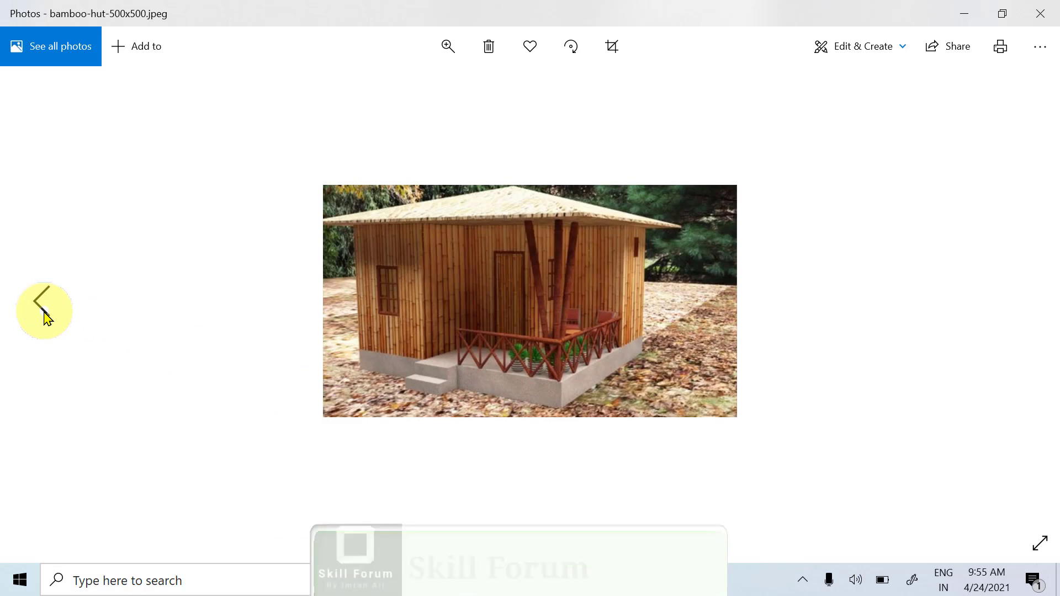
{"action": "left_click", "coordinate": [44, 315]}
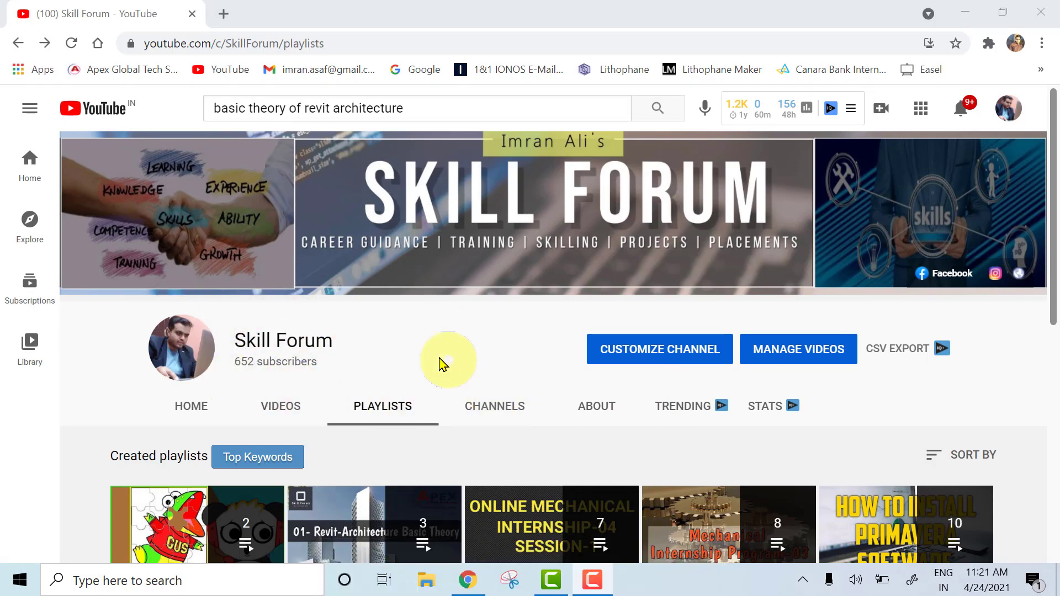
Step: Find the Revit-Architecture playlist on the Skill Forum YouTube channel and open its full list
{"action": "scroll", "coordinate": [439, 353], "scroll_direction": "down", "scroll_amount": 2}
{"action": "scroll", "coordinate": [429, 315], "scroll_direction": "down", "scroll_amount": 3}
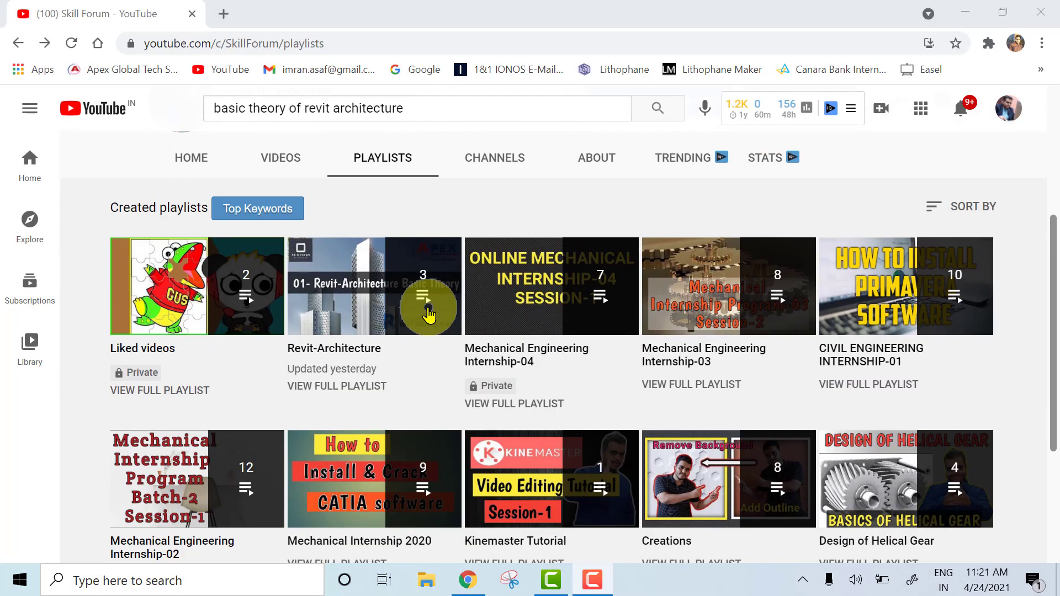
{"action": "left_click", "coordinate": [368, 388]}
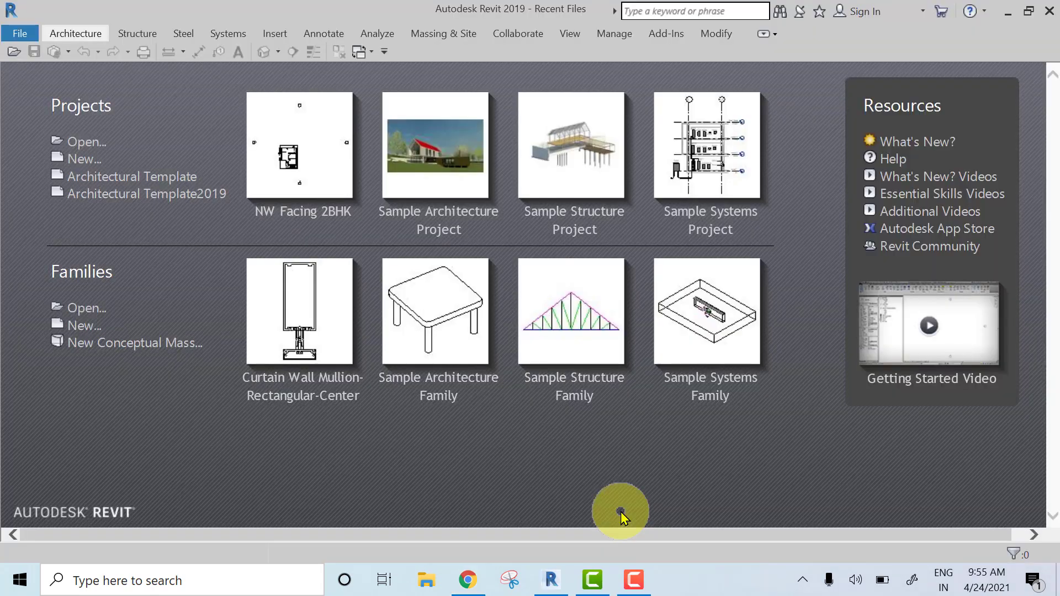
Step: Create a new Revit project from the Architectural Template2019 template
{"action": "left_click", "coordinate": [155, 198]}
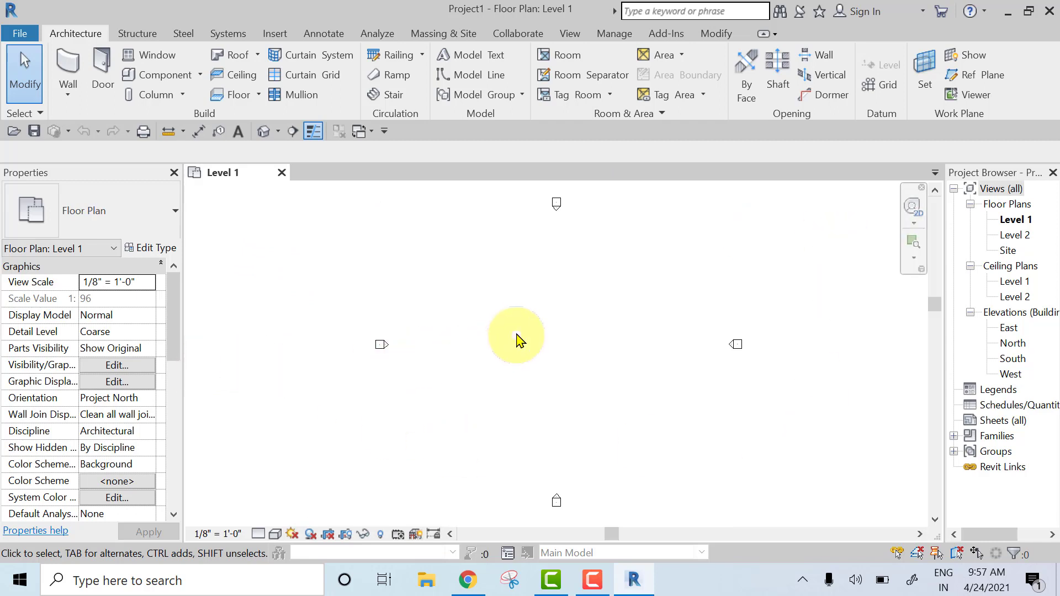
{"action": "scroll", "coordinate": [584, 308], "scroll_direction": "up", "scroll_amount": 2}
{"action": "middle_click_drag", "start_coordinate": [583, 303], "coordinate": [532, 343]}
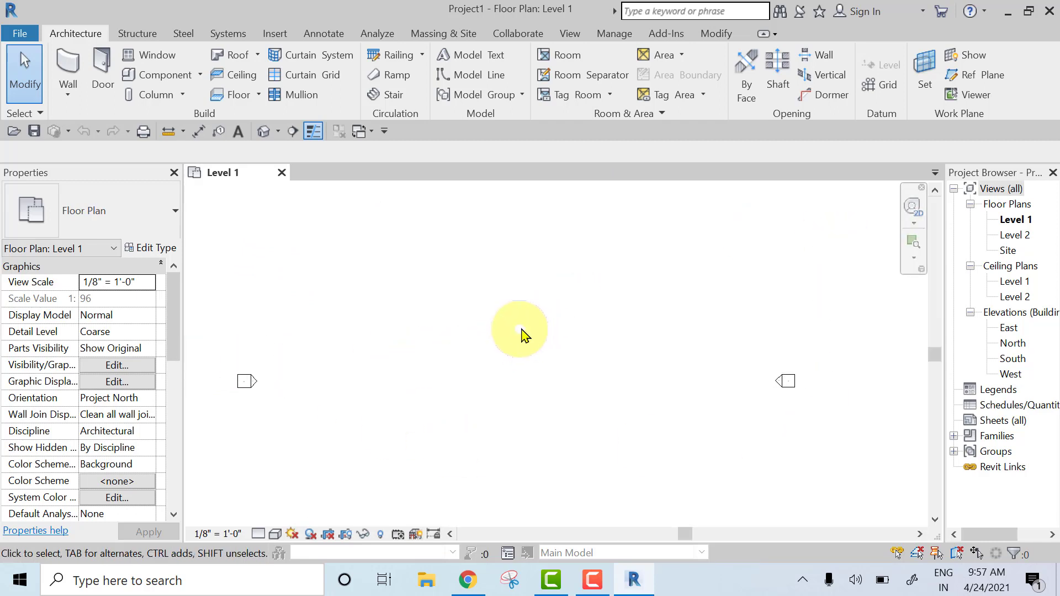
Step: Start a wall with the Curtain Wall Storefront type and set its height up to Level 2
{"action": "left_click", "coordinate": [71, 70]}
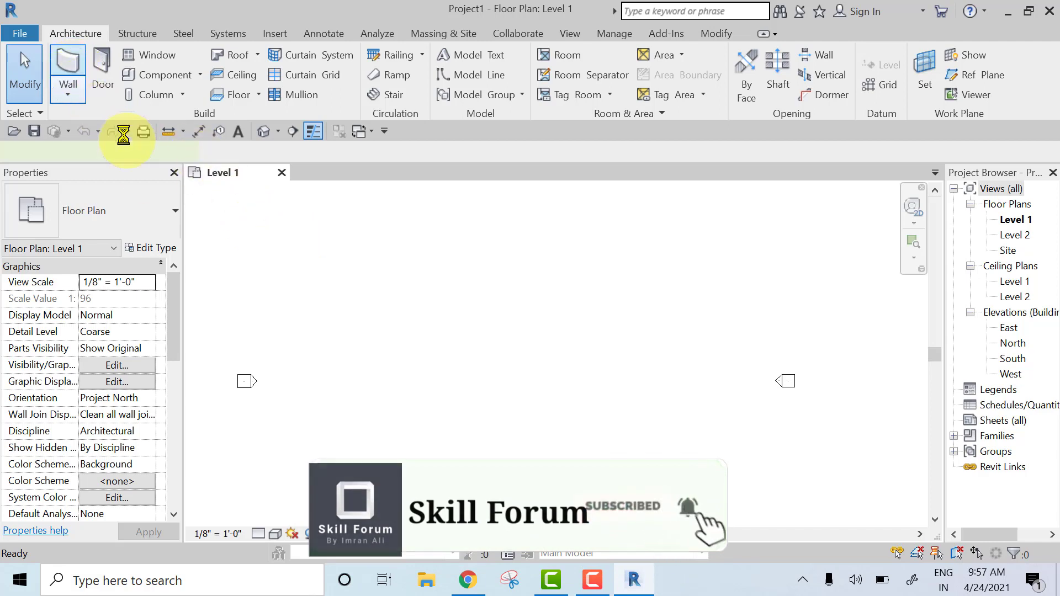
{"action": "left_click", "coordinate": [70, 71]}
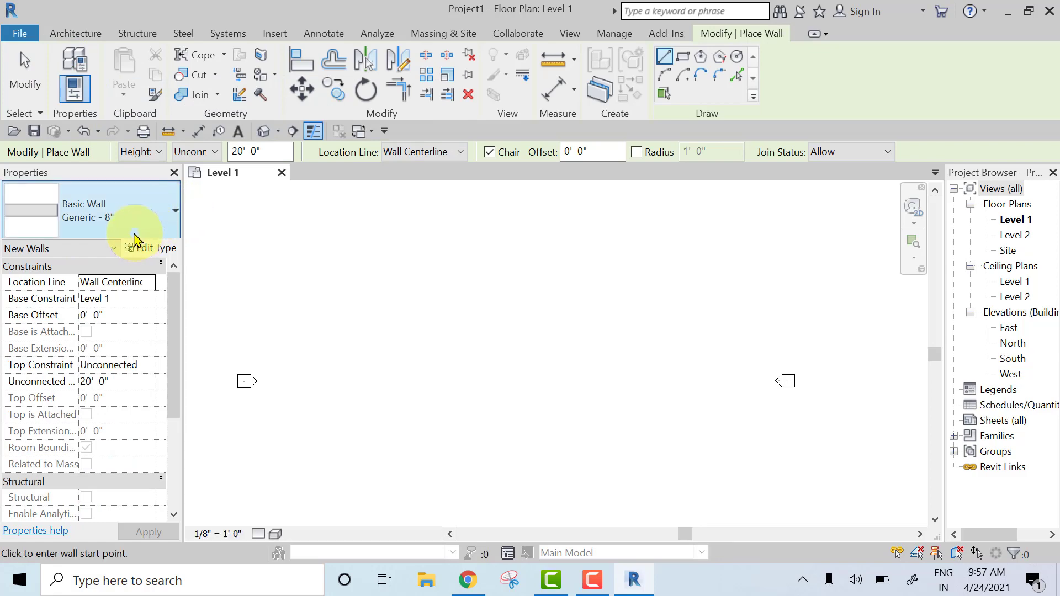
{"action": "left_click", "coordinate": [95, 235]}
{"action": "scroll", "coordinate": [118, 350], "scroll_direction": "down", "scroll_amount": 5}
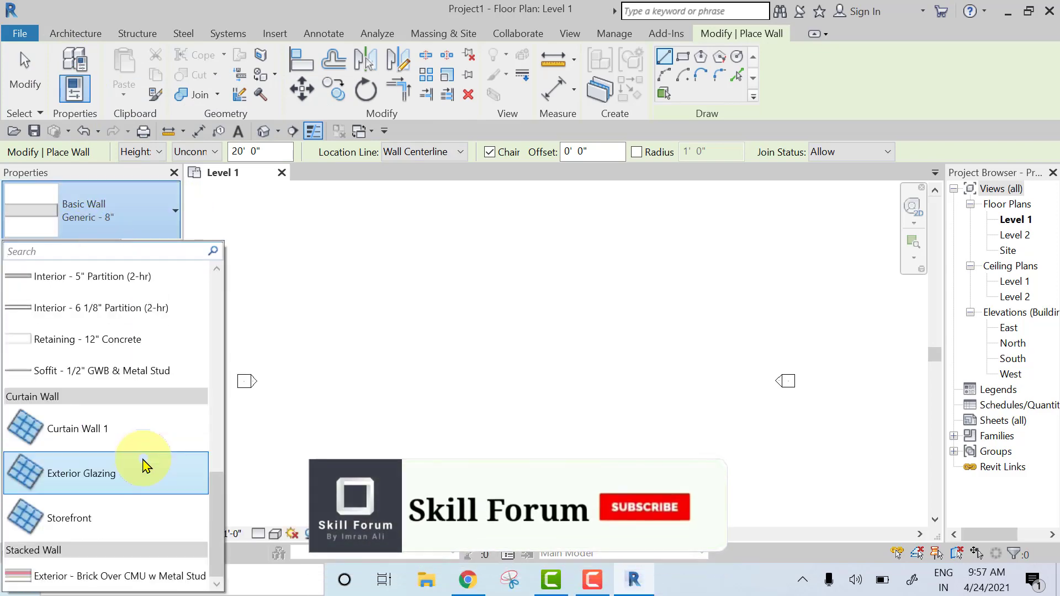
{"action": "left_click", "coordinate": [96, 524]}
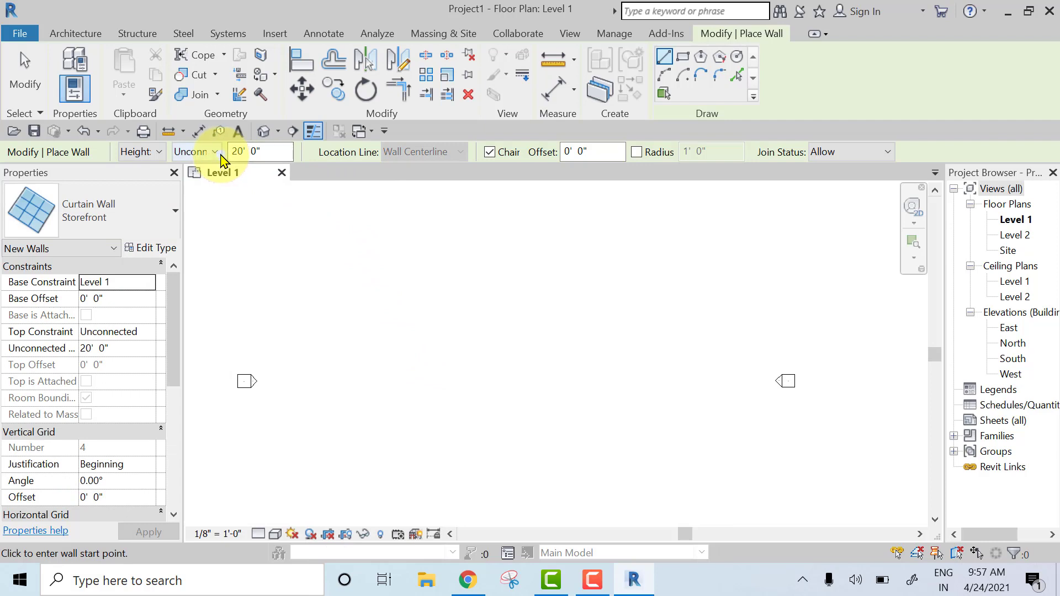
{"action": "left_click", "coordinate": [203, 184]}
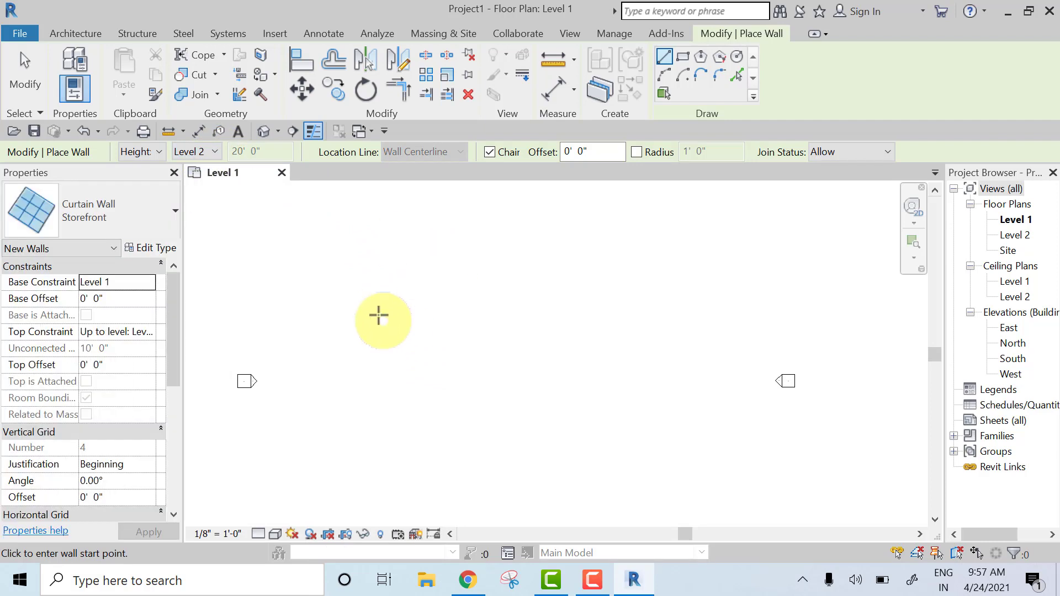
Step: Draw a straight horizontal curtain wall about 30' 6" long in the Level 1 floor plan
{"action": "scroll", "coordinate": [353, 309], "scroll_direction": "up", "scroll_amount": 1}
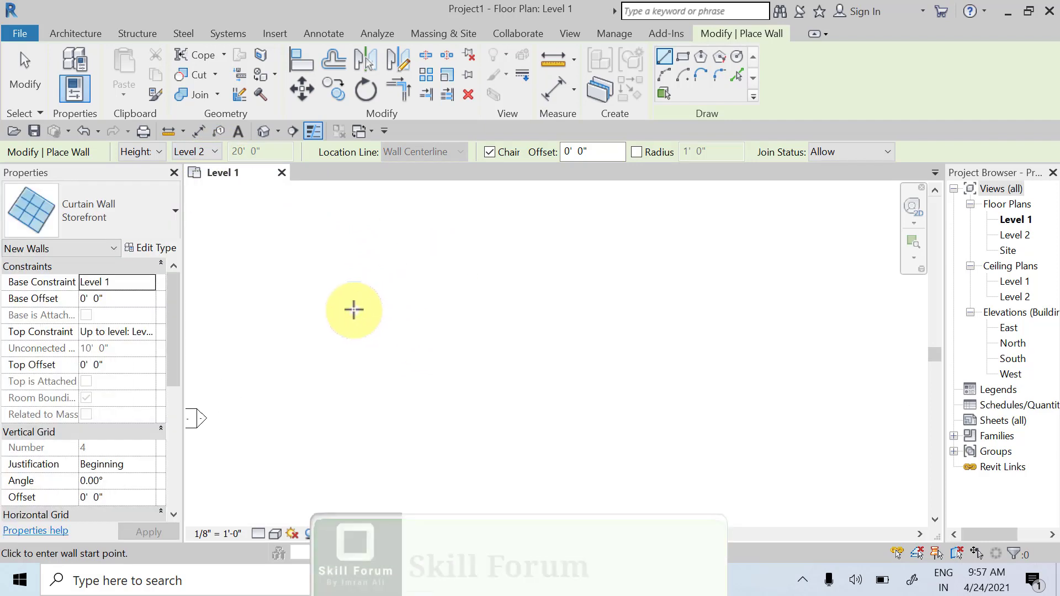
{"action": "left_click", "coordinate": [326, 306]}
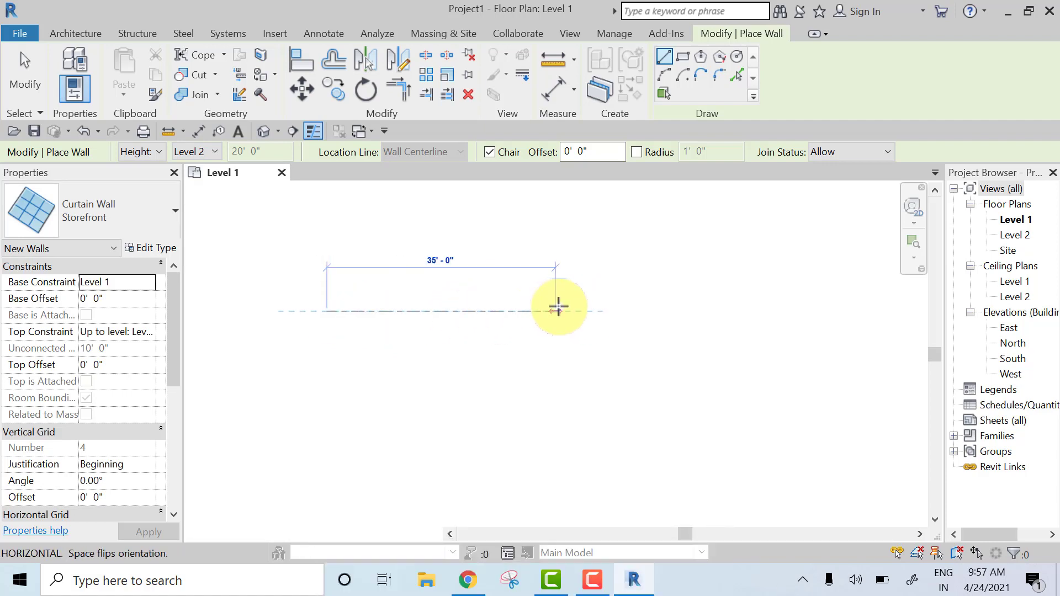
{"action": "left_click", "coordinate": [524, 307]}
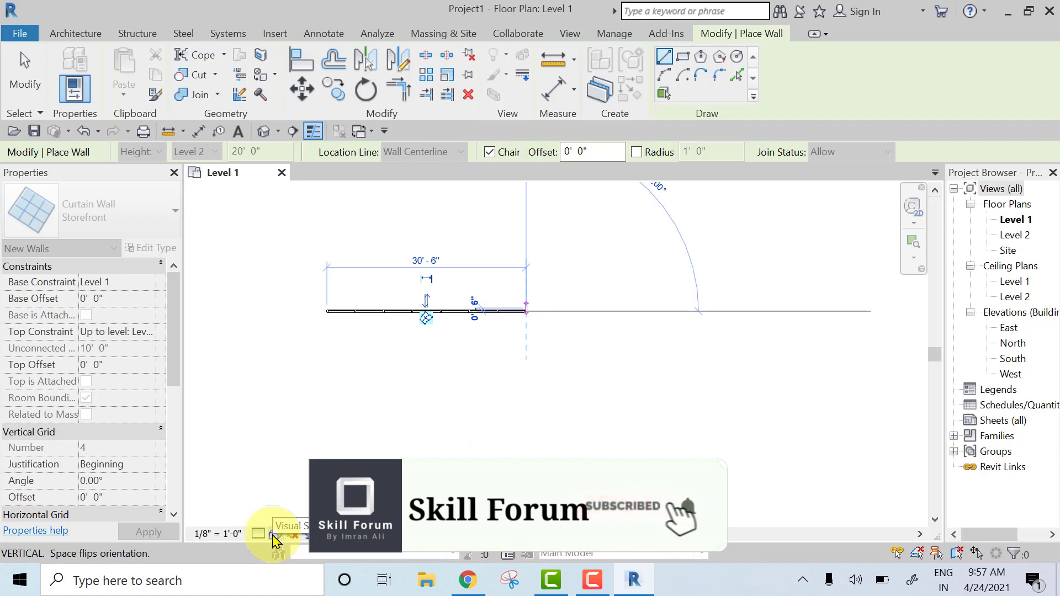
Step: Set the floor plan's visual style to Shaded and its detail level to Fine
{"action": "left_click", "coordinate": [274, 535]}
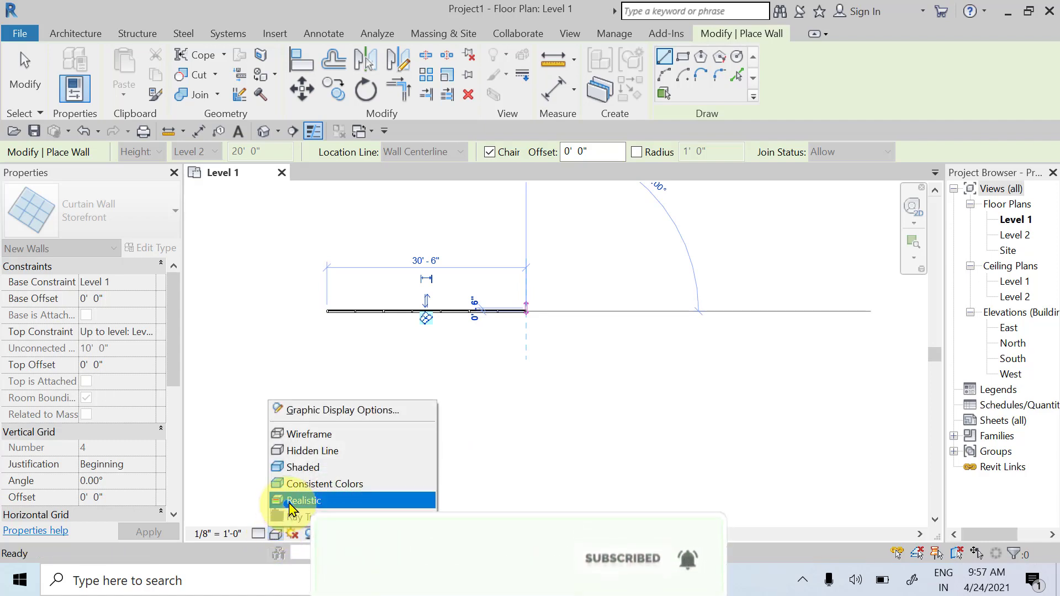
{"action": "left_click", "coordinate": [308, 469]}
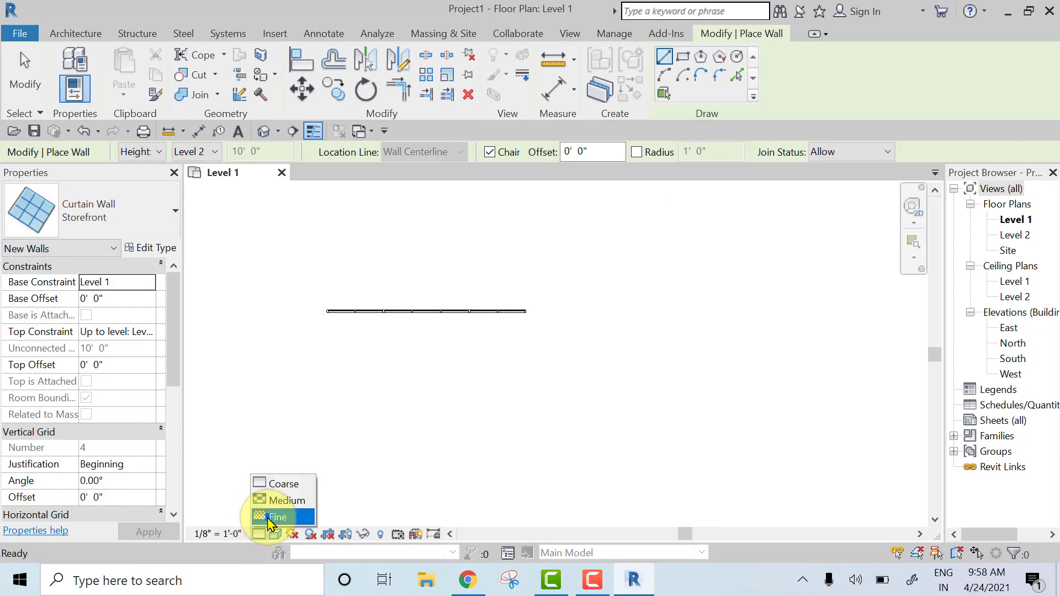
{"action": "left_click", "coordinate": [271, 517]}
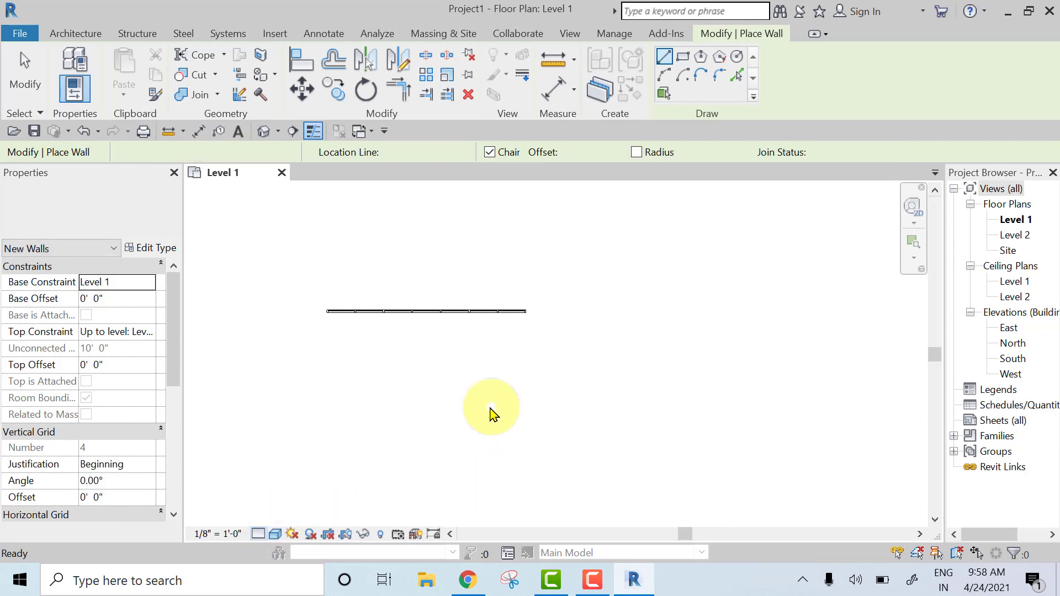
Step: Open the default 3D view with a close-up of the curtain wall and end wall placement
{"action": "left_click", "coordinate": [266, 131]}
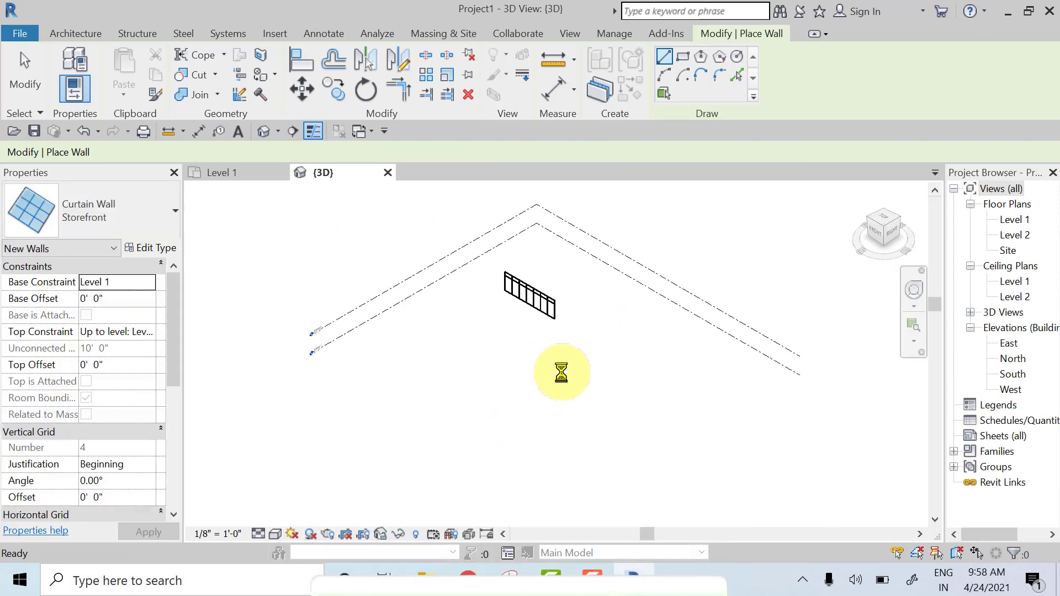
{"action": "scroll", "coordinate": [525, 287], "scroll_direction": "up", "scroll_amount": 5}
{"action": "middle_click_drag", "start_coordinate": [519, 270], "coordinate": [545, 308]}
{"action": "scroll", "coordinate": [469, 296], "scroll_direction": "up", "scroll_amount": 2}
{"action": "scroll", "coordinate": [573, 304], "scroll_direction": "up", "scroll_amount": 1}
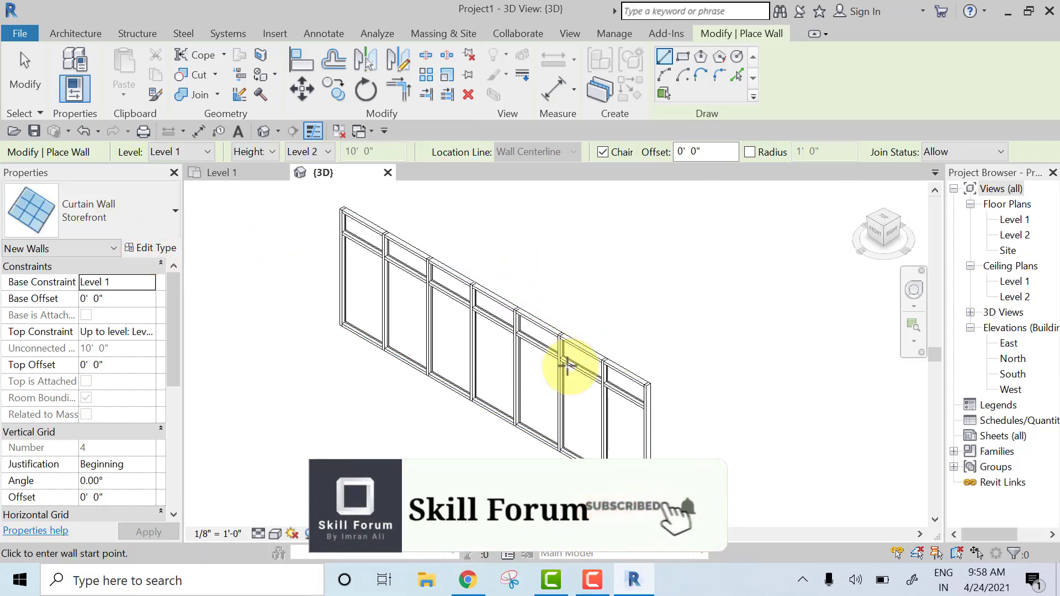
{"action": "key", "text": "Escape"}
{"action": "key", "text": "Escape"}
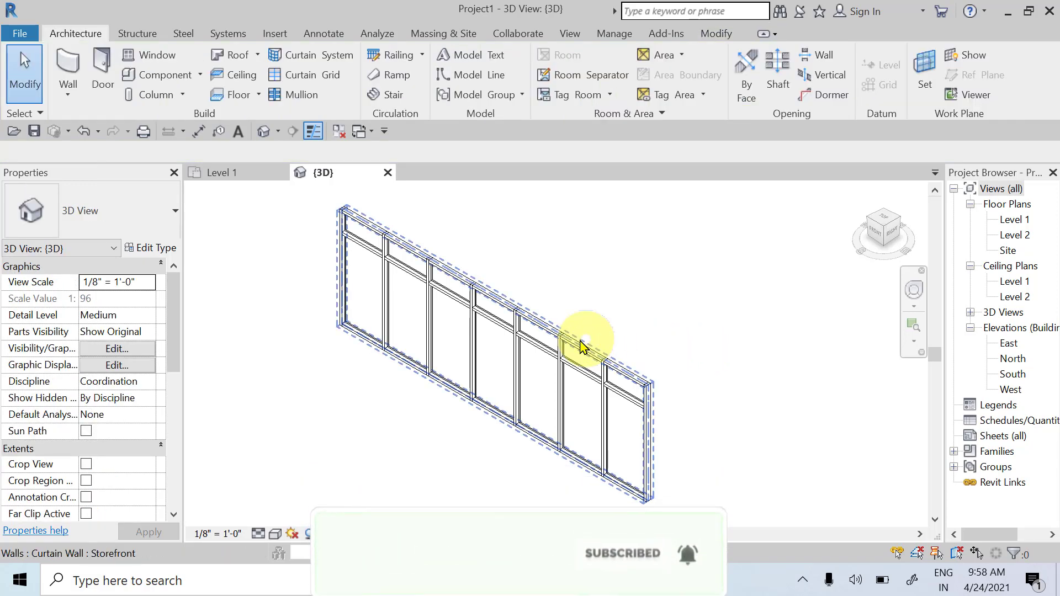
Step: Open the curtain wall's type properties and set the horizontal mullions' Interior Type to None
{"action": "left_click", "coordinate": [571, 344]}
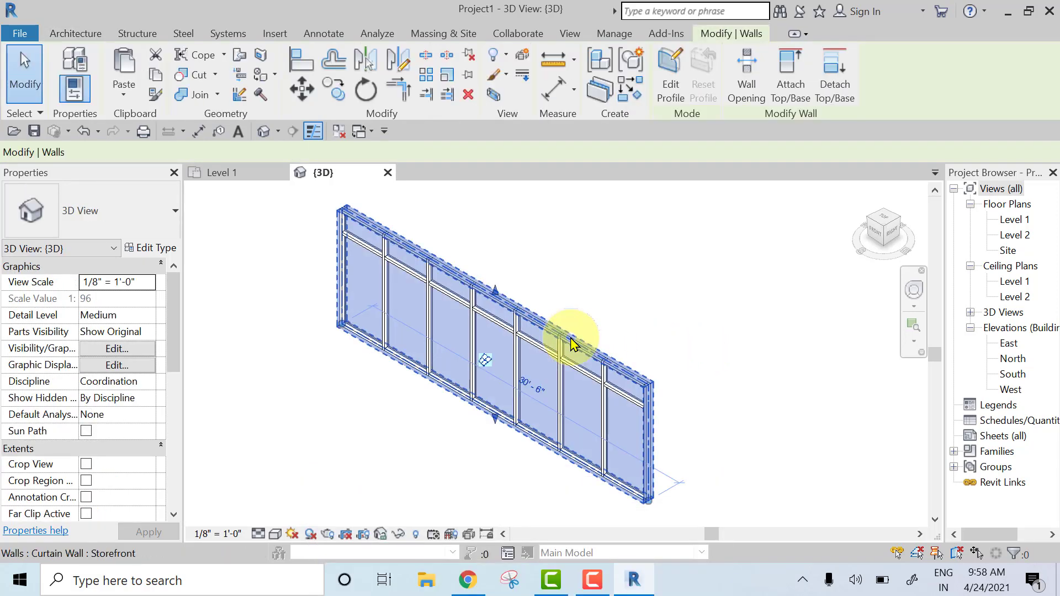
{"action": "left_click", "coordinate": [153, 251]}
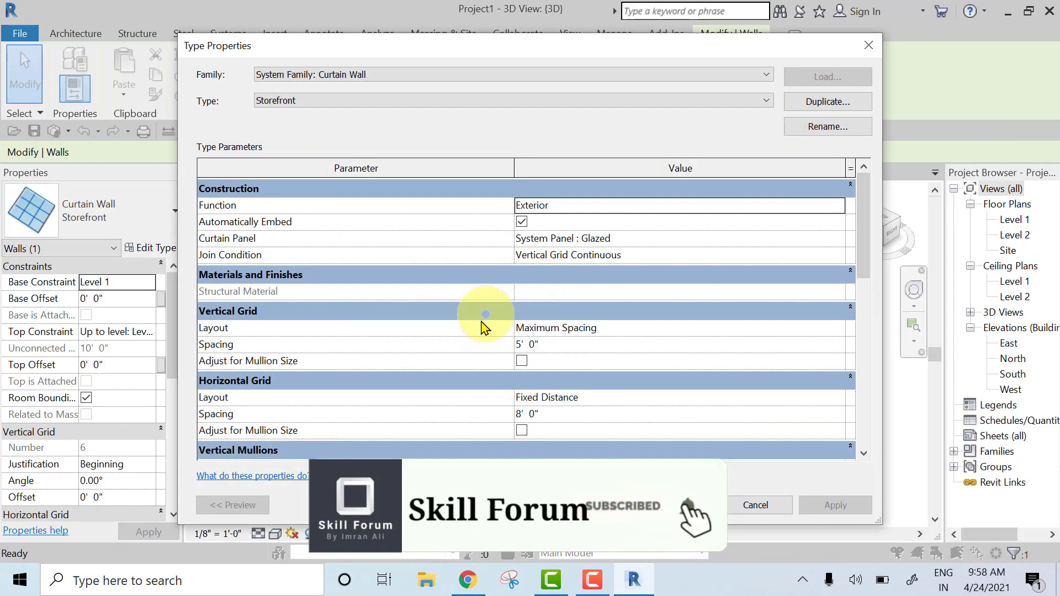
{"action": "scroll", "coordinate": [488, 320], "scroll_direction": "down", "scroll_amount": 3}
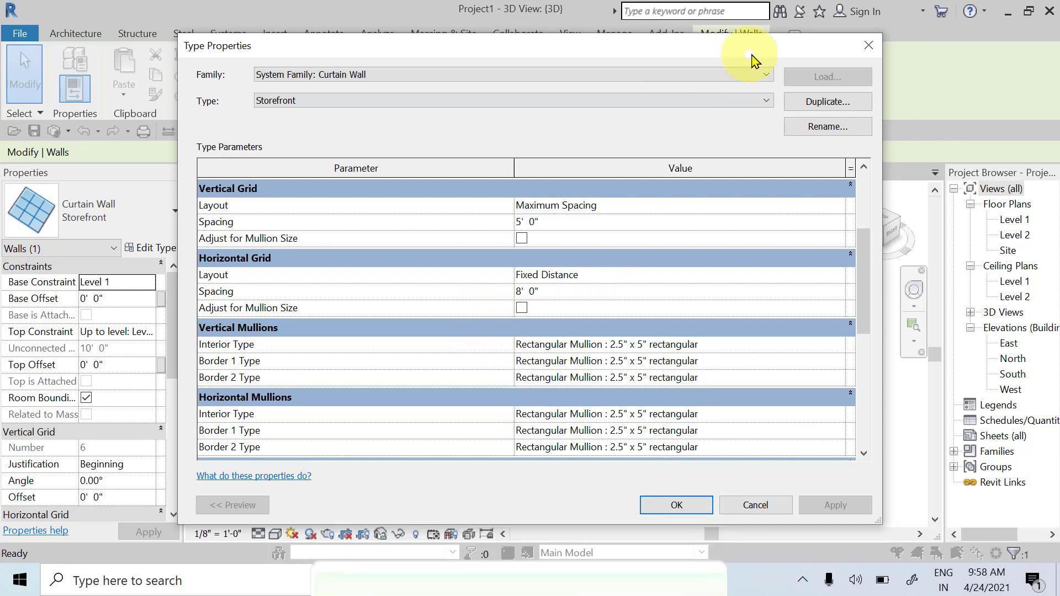
{"action": "left_click_drag", "start_coordinate": [823, 51], "coordinate": [1045, 49]}
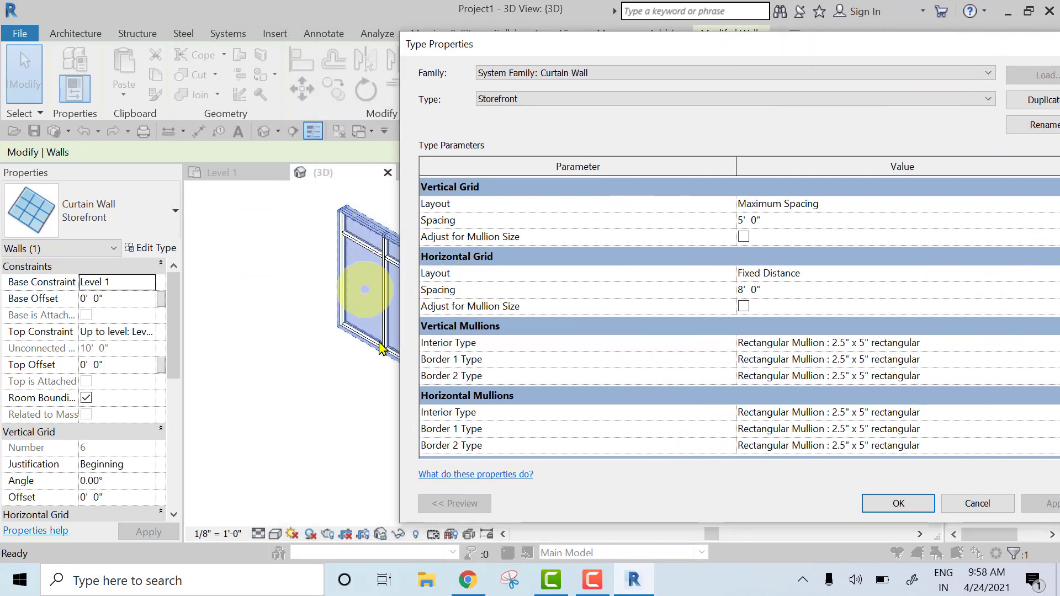
{"action": "left_click_drag", "start_coordinate": [750, 56], "coordinate": [567, 51]}
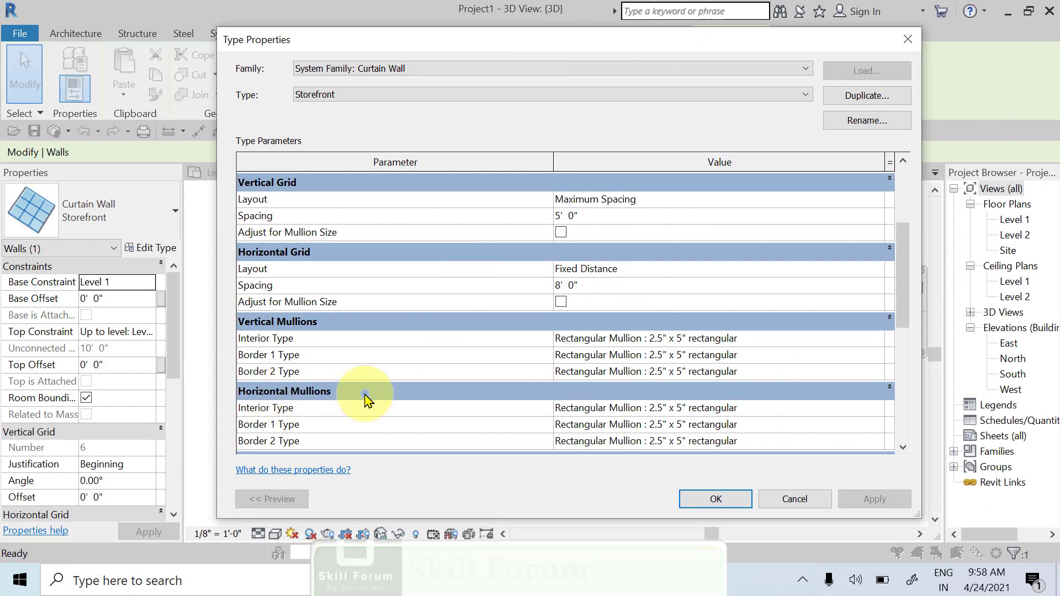
{"action": "left_click", "coordinate": [809, 411]}
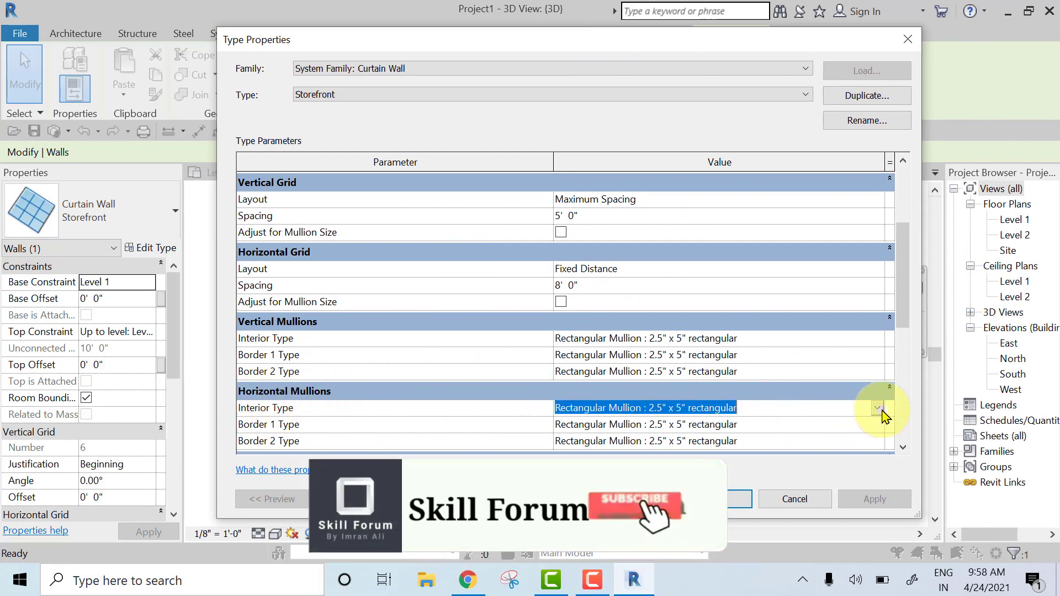
{"action": "left_click", "coordinate": [877, 408]}
{"action": "left_click", "coordinate": [602, 425]}
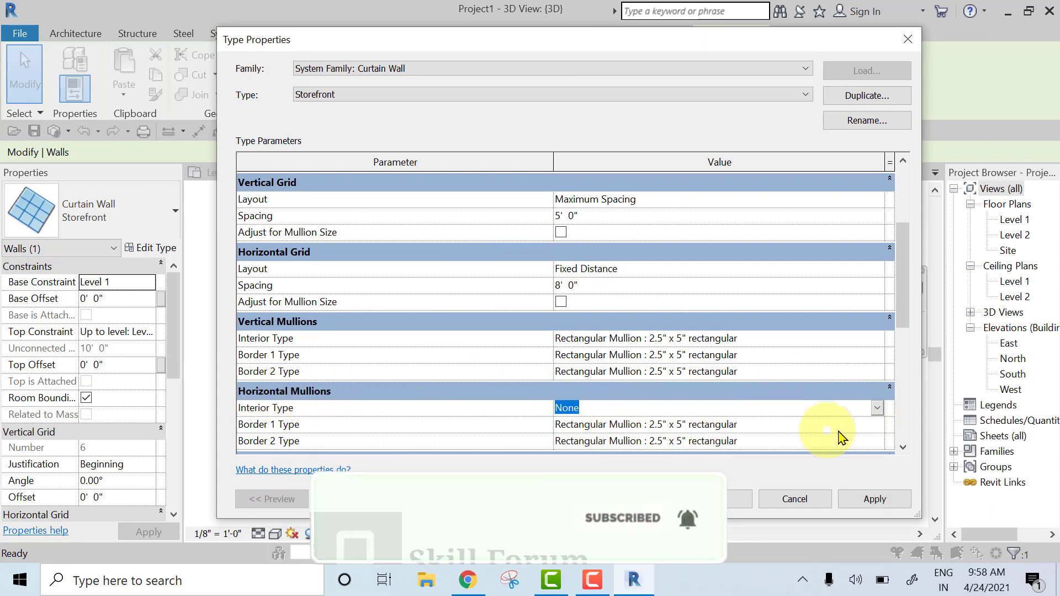
Step: Set the horizontal mullions' Border 1 Type and Border 2 Type to None, apply, and delete the mullions that are no longer type-driven
{"action": "left_click", "coordinate": [875, 426]}
{"action": "left_click", "coordinate": [877, 425]}
{"action": "left_click", "coordinate": [627, 441]}
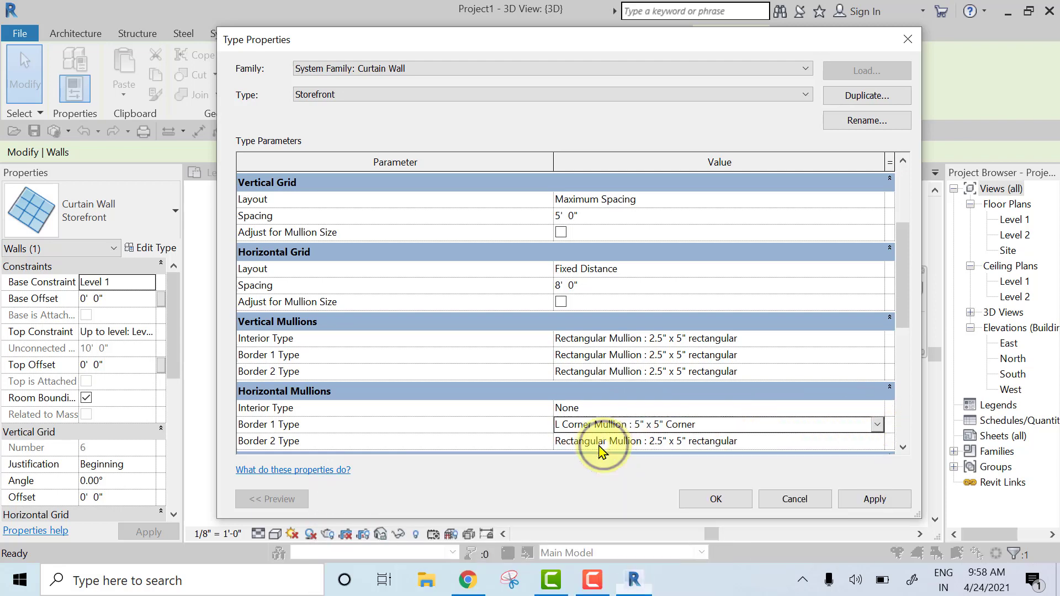
{"action": "left_click", "coordinate": [877, 426]}
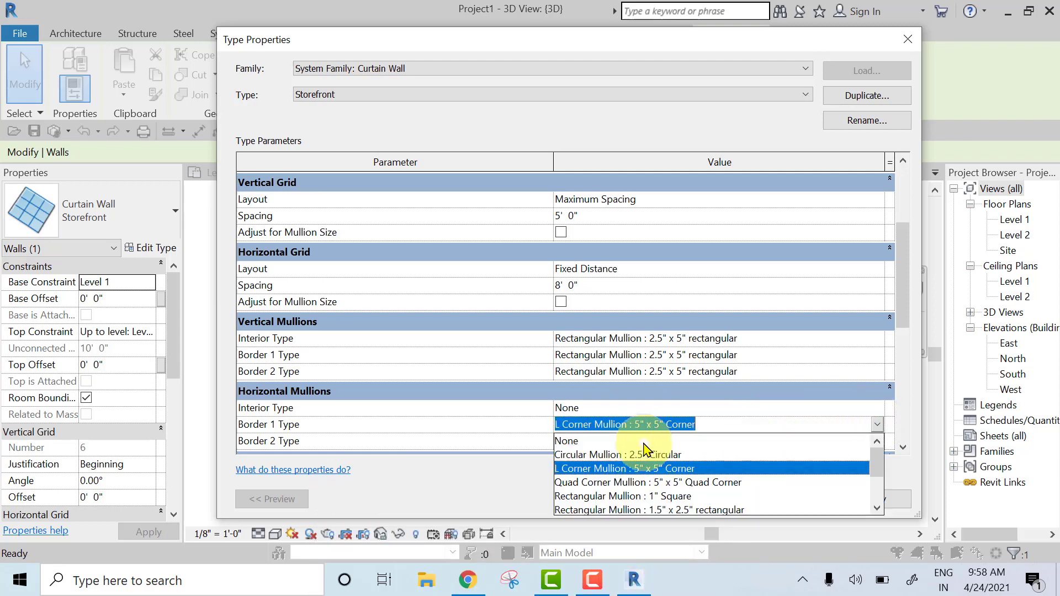
{"action": "left_click", "coordinate": [569, 442]}
{"action": "left_click", "coordinate": [877, 442]}
{"action": "scroll", "coordinate": [690, 486], "scroll_direction": "up", "scroll_amount": 5}
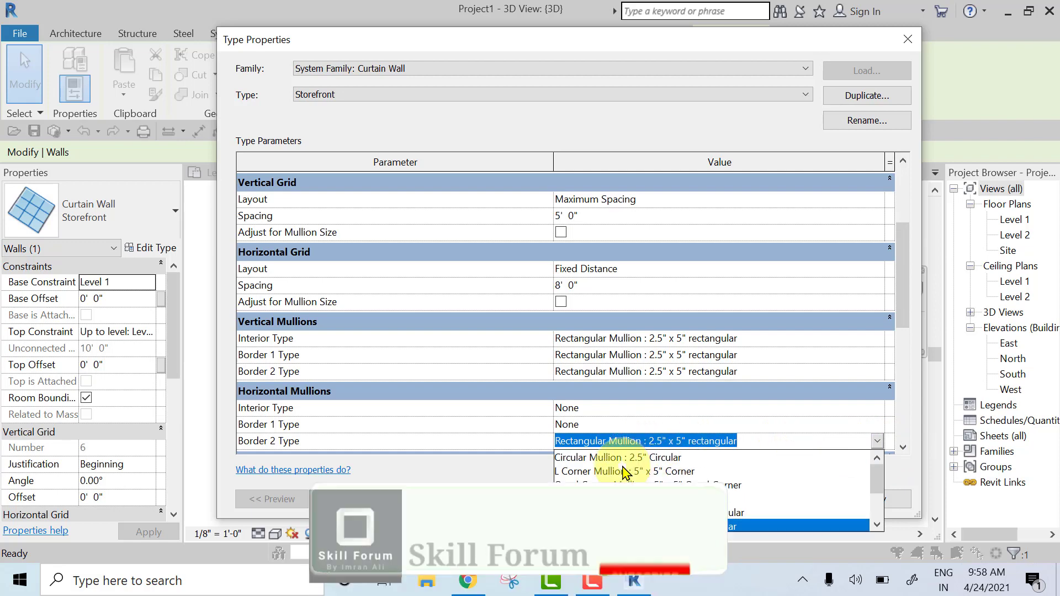
{"action": "left_click", "coordinate": [595, 457]}
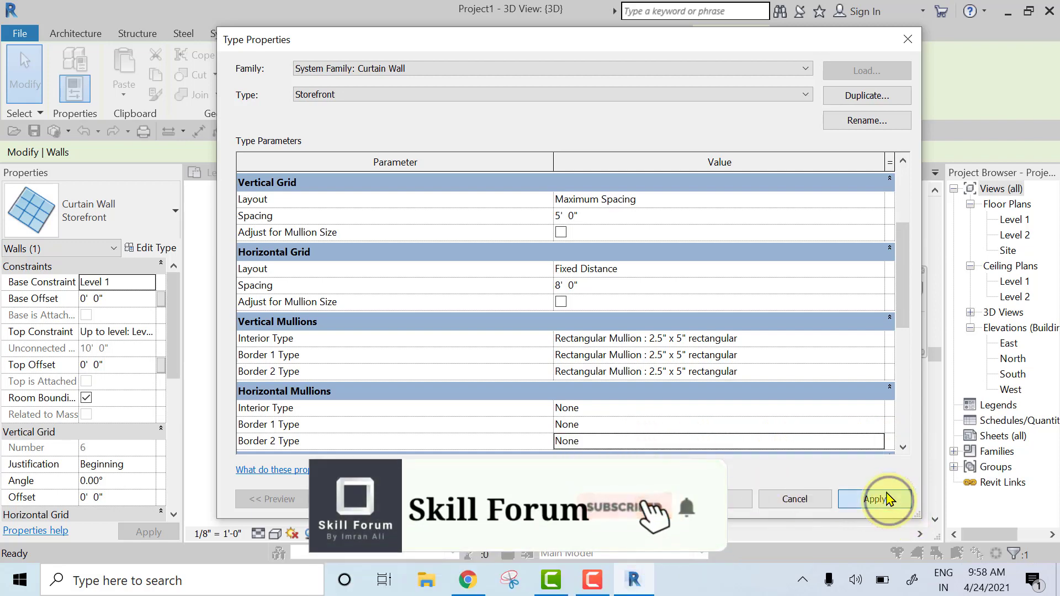
{"action": "left_click", "coordinate": [887, 499]}
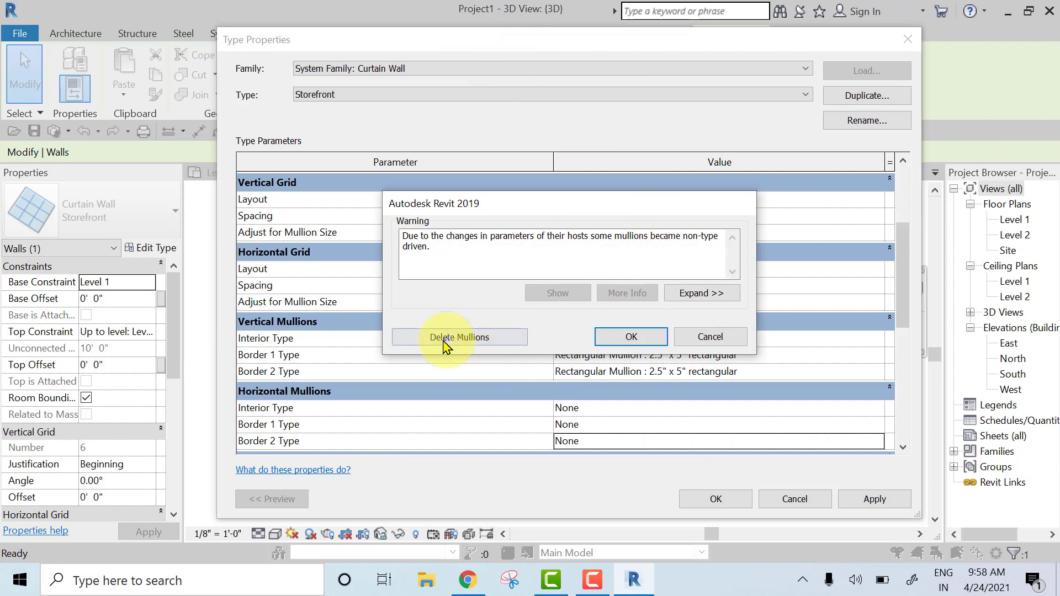
{"action": "left_click", "coordinate": [476, 341]}
Step: Narrow the Type Properties dialog, set Curtain Panel to Empty System Panel : Empty, and apply it to the wall
{"action": "left_click_drag", "start_coordinate": [587, 45], "coordinate": [986, 60]}
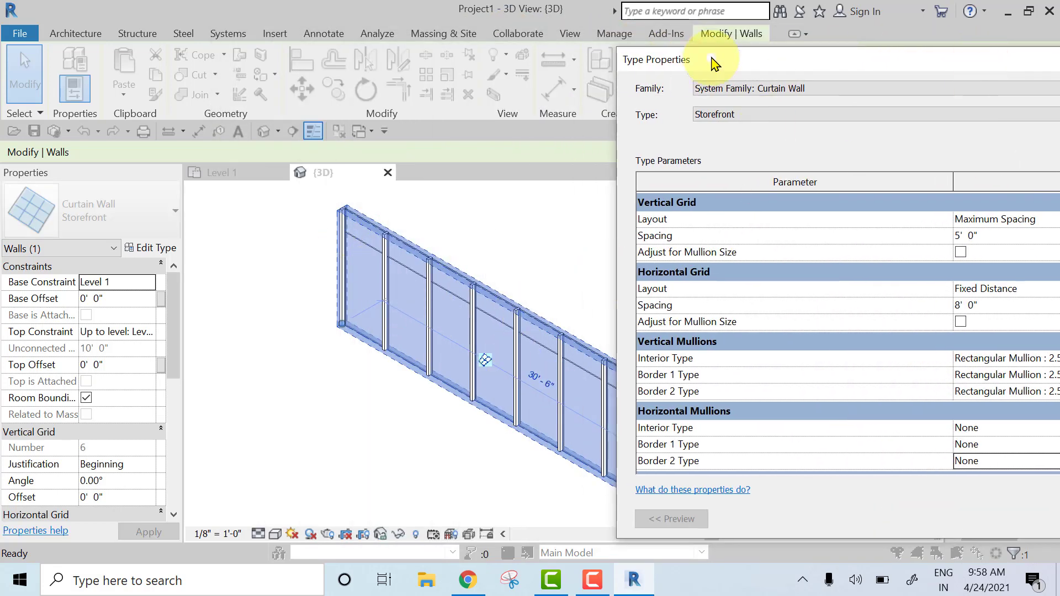
{"action": "left_click_drag", "start_coordinate": [712, 59], "coordinate": [279, 66]}
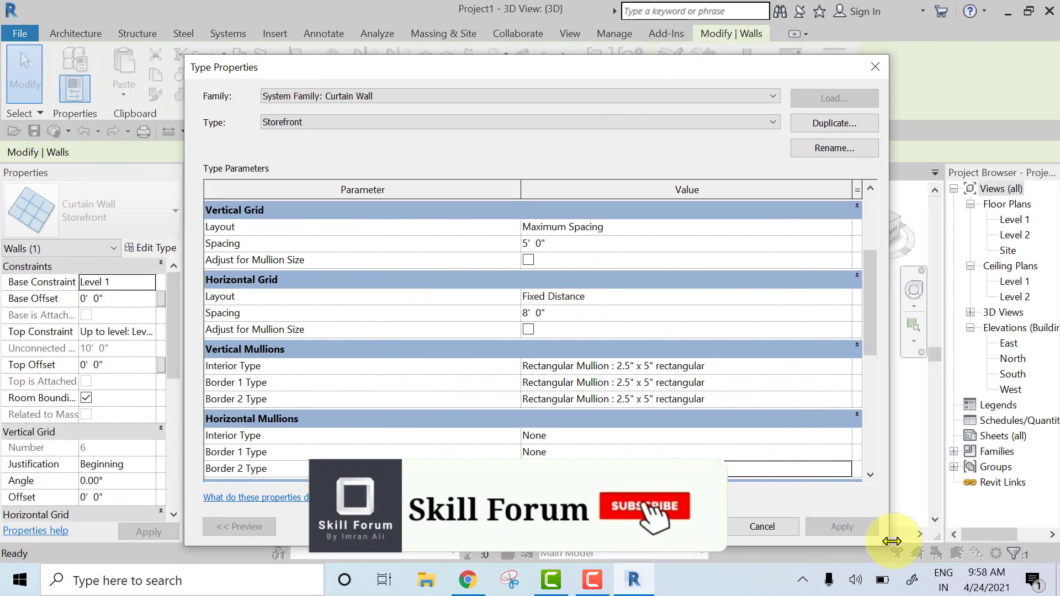
{"action": "left_click_drag", "start_coordinate": [881, 543], "coordinate": [555, 544]}
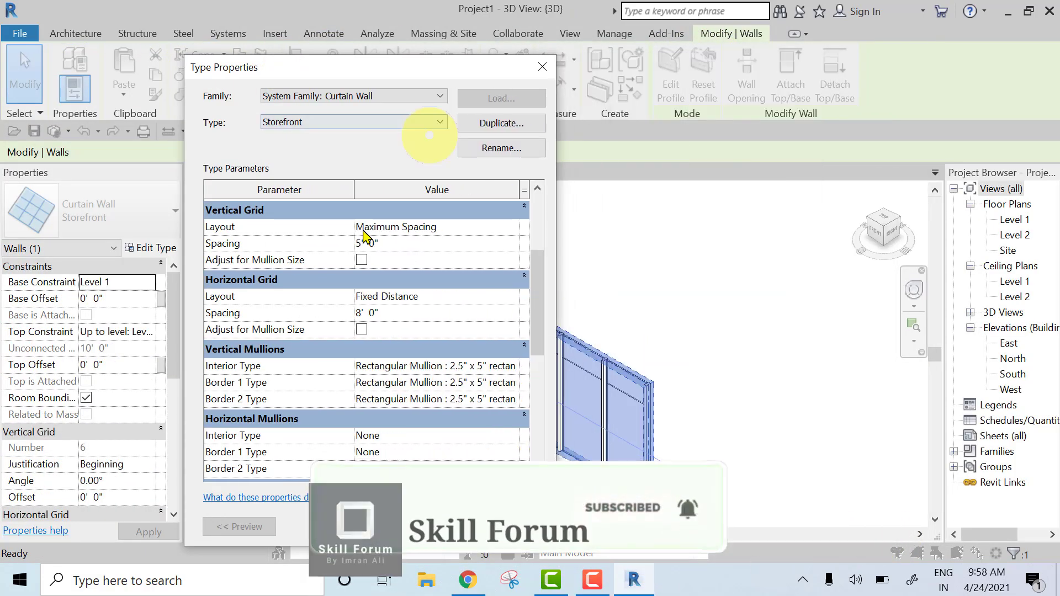
{"action": "left_click_drag", "start_coordinate": [440, 69], "coordinate": [317, 53]}
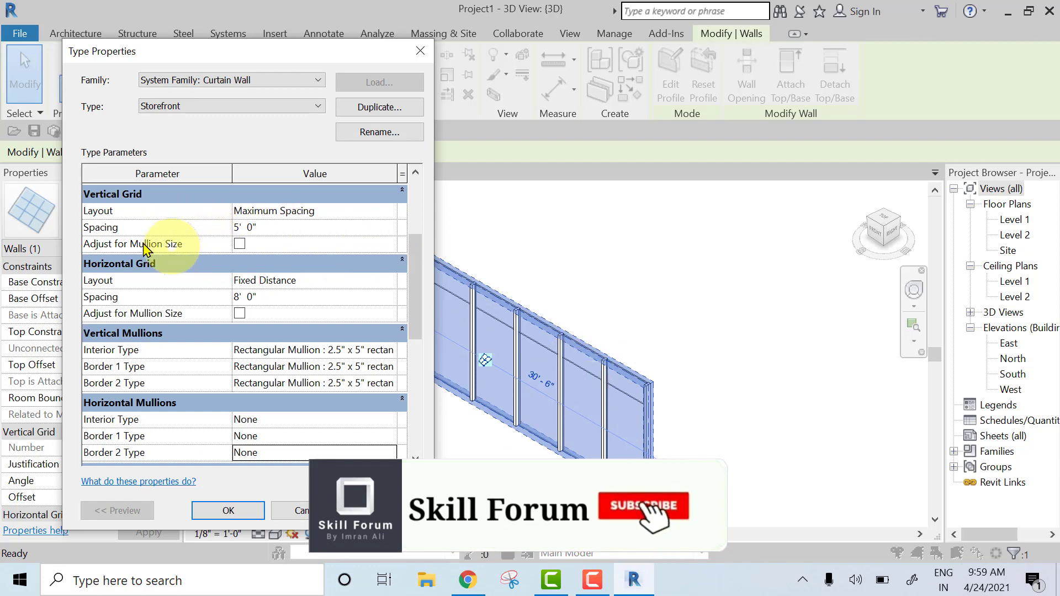
{"action": "scroll", "coordinate": [307, 258], "scroll_direction": "up", "scroll_amount": 3}
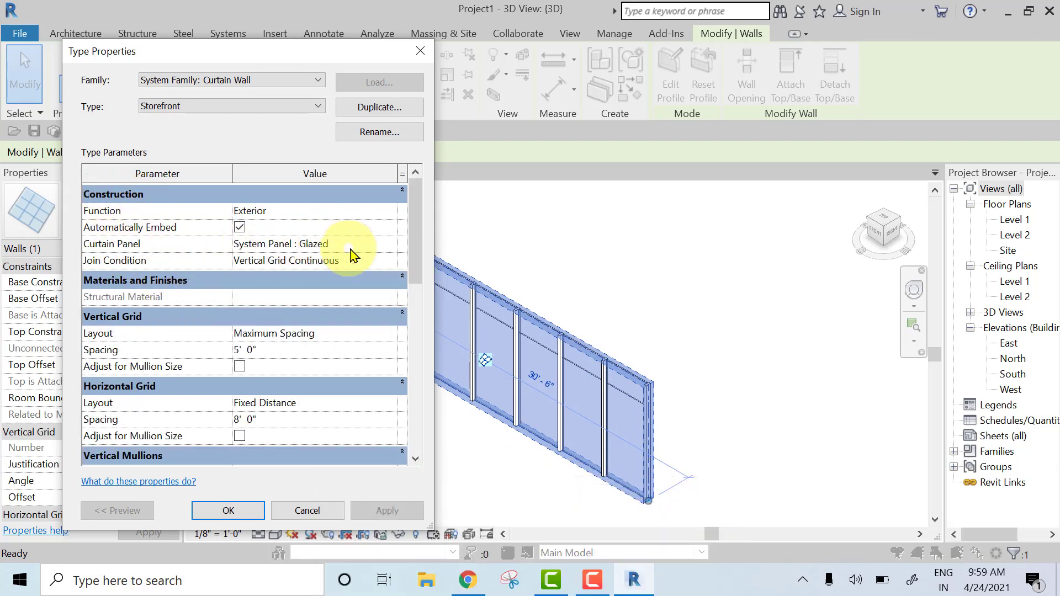
{"action": "left_click", "coordinate": [390, 245]}
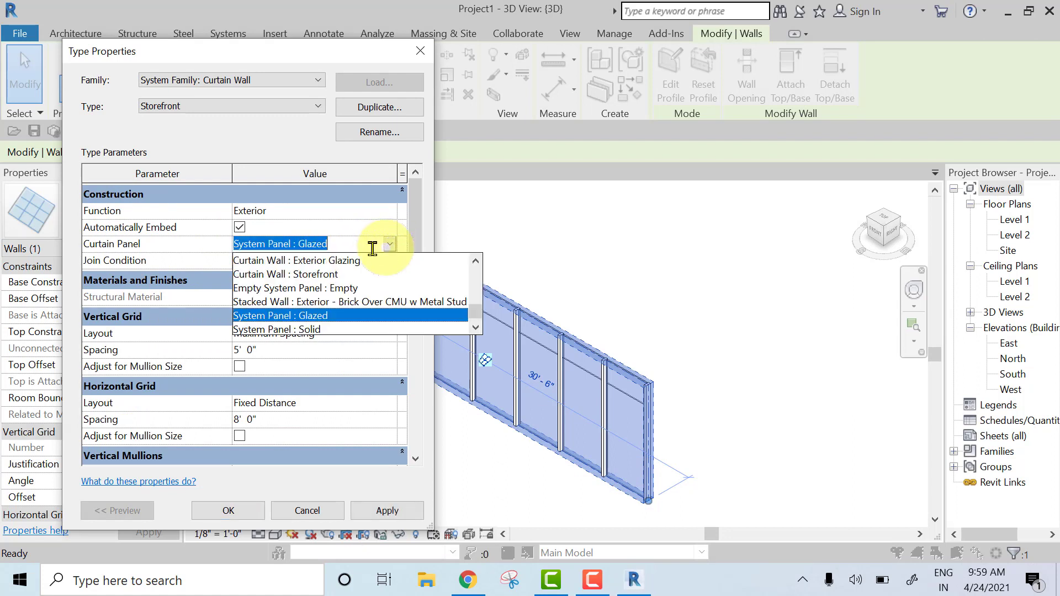
{"action": "left_click", "coordinate": [315, 289]}
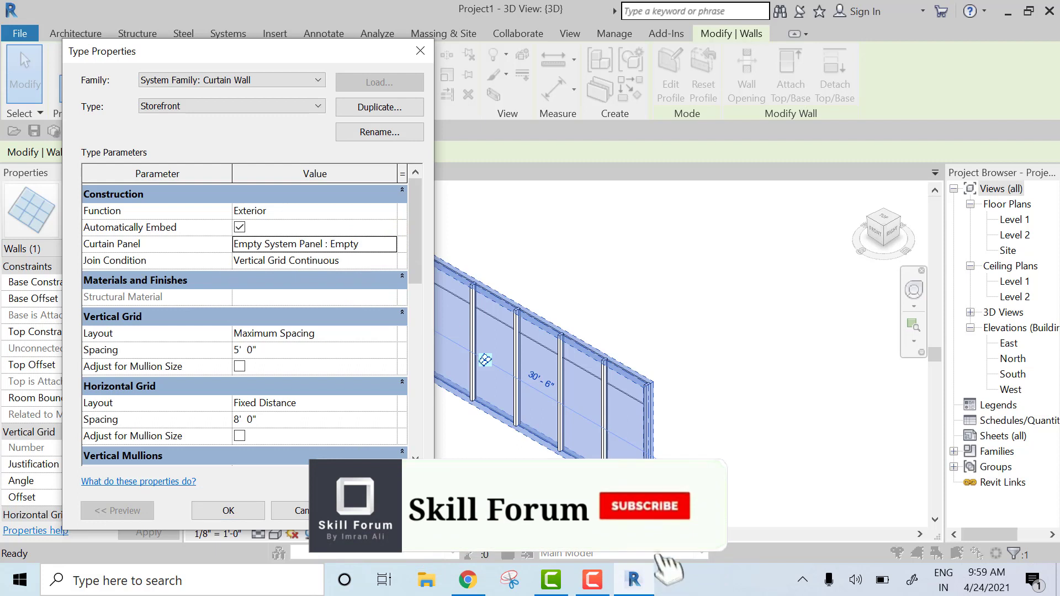
{"action": "left_click", "coordinate": [387, 511]}
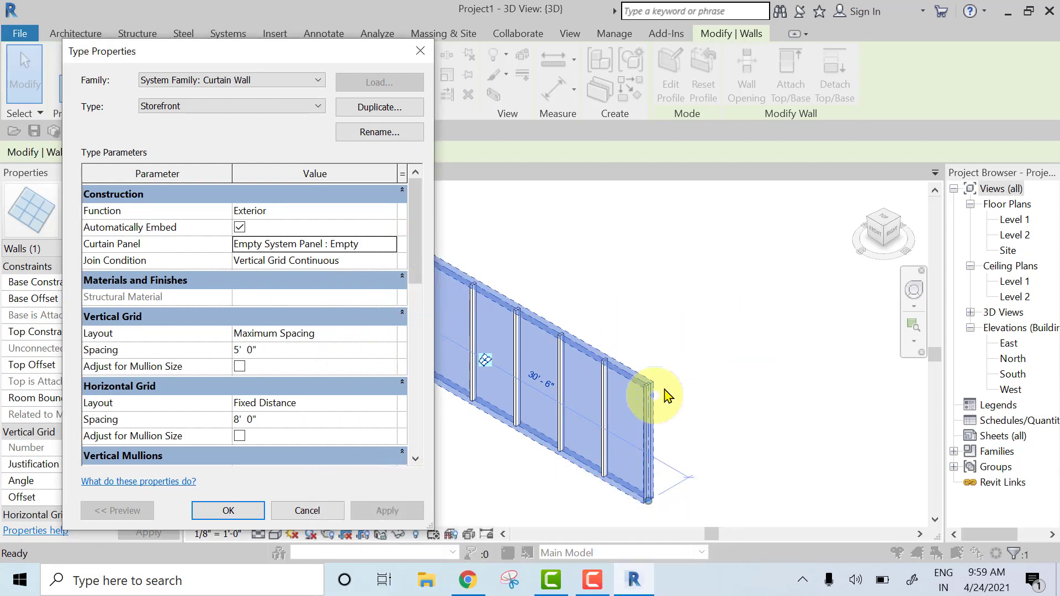
{"action": "left_click_drag", "start_coordinate": [265, 65], "coordinate": [936, 76]}
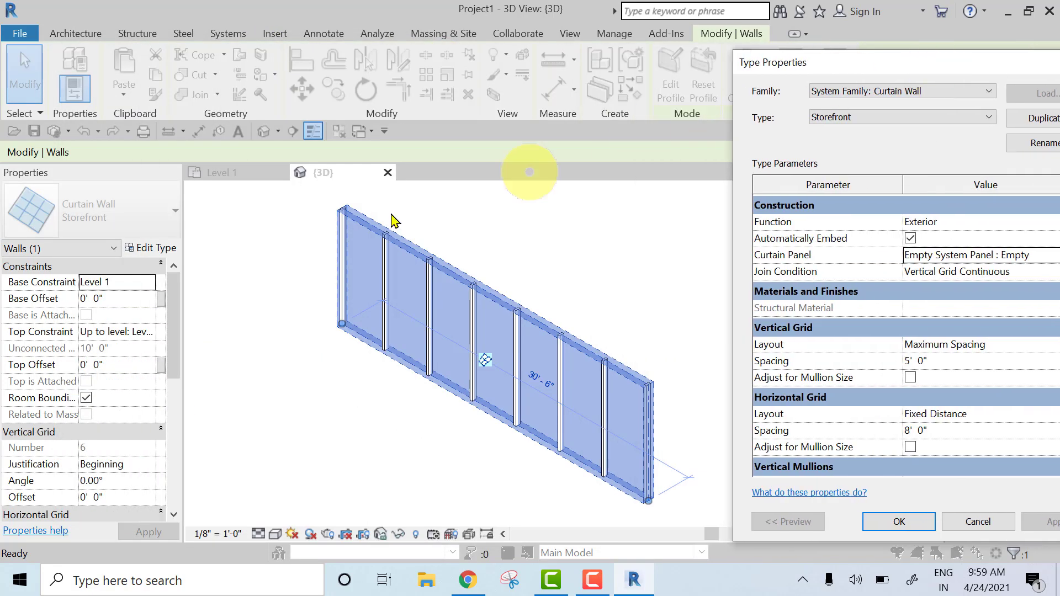
{"action": "left_click_drag", "start_coordinate": [778, 64], "coordinate": [292, 44]}
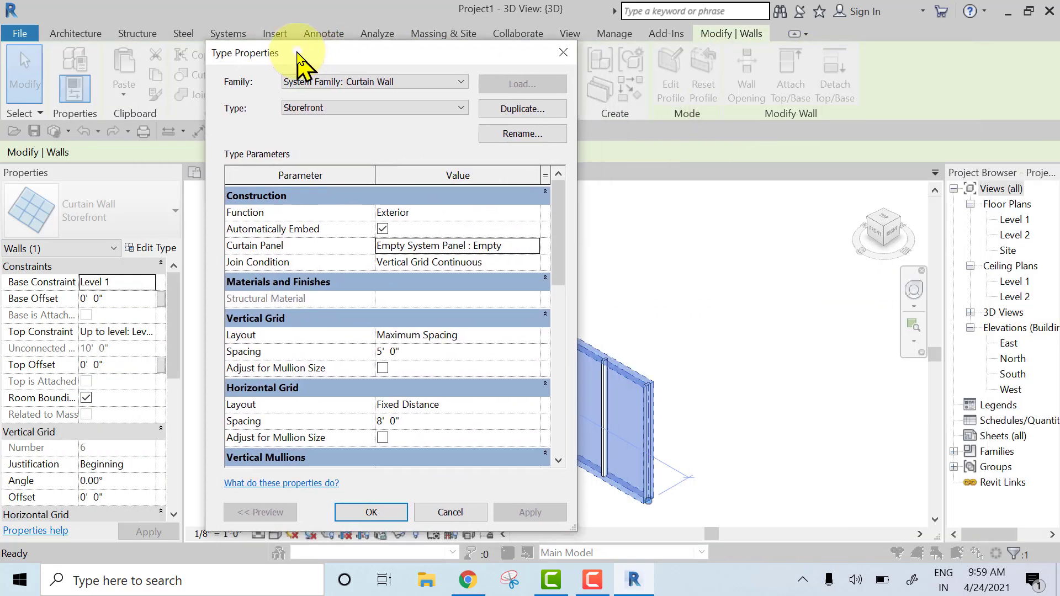
Step: Set the vertical mullions' Border 1 Type and Border 2 Type to None and delete the mullions that are no longer type-driven
{"action": "left_click_drag", "start_coordinate": [540, 267], "coordinate": [540, 319]}
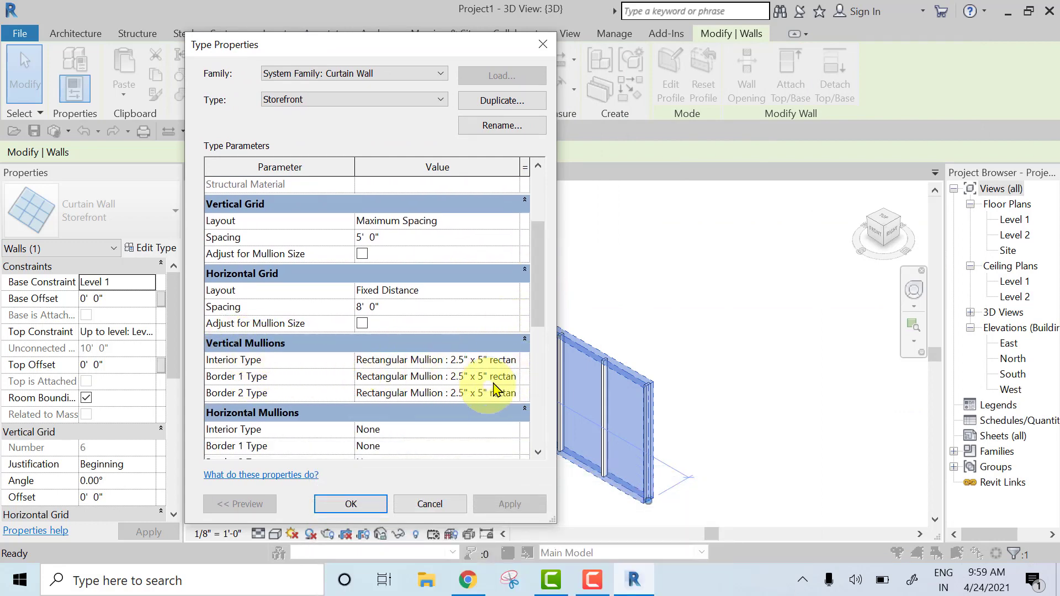
{"action": "left_click", "coordinate": [511, 378]}
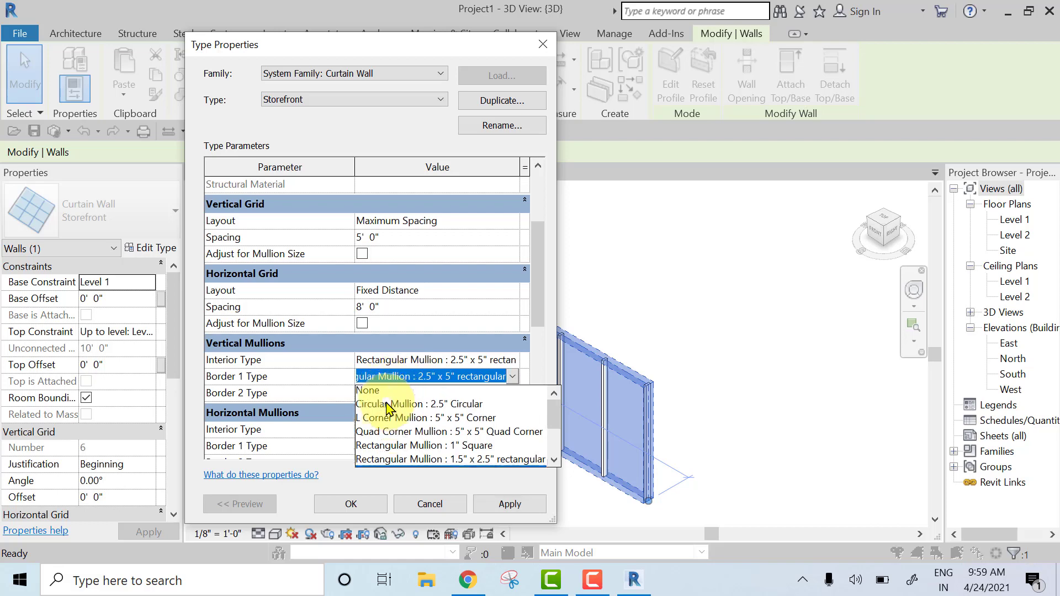
{"action": "left_click", "coordinate": [366, 389]}
{"action": "left_click", "coordinate": [514, 393]}
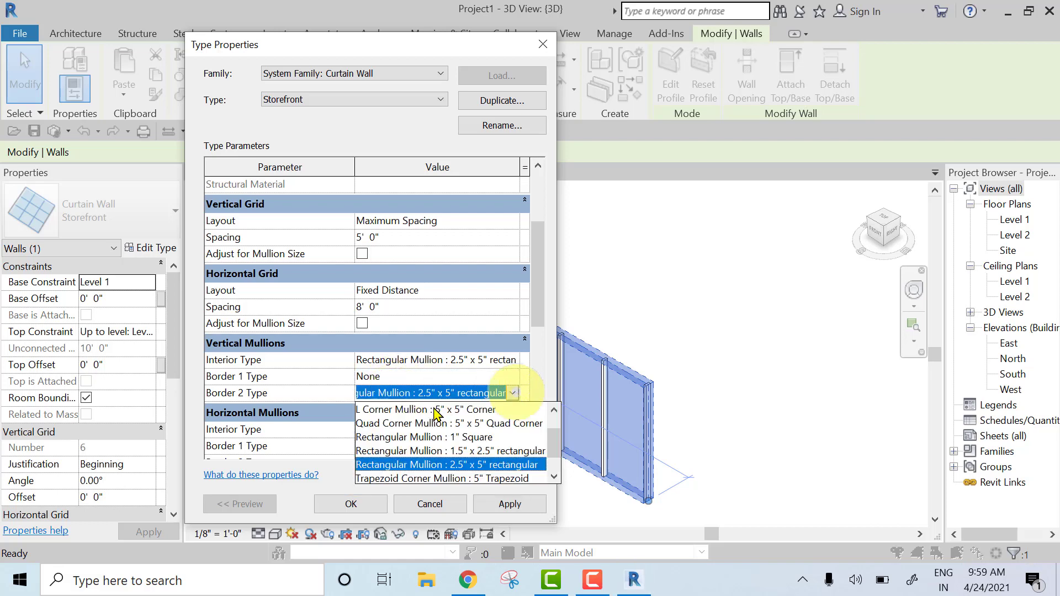
{"action": "left_click", "coordinate": [382, 411]}
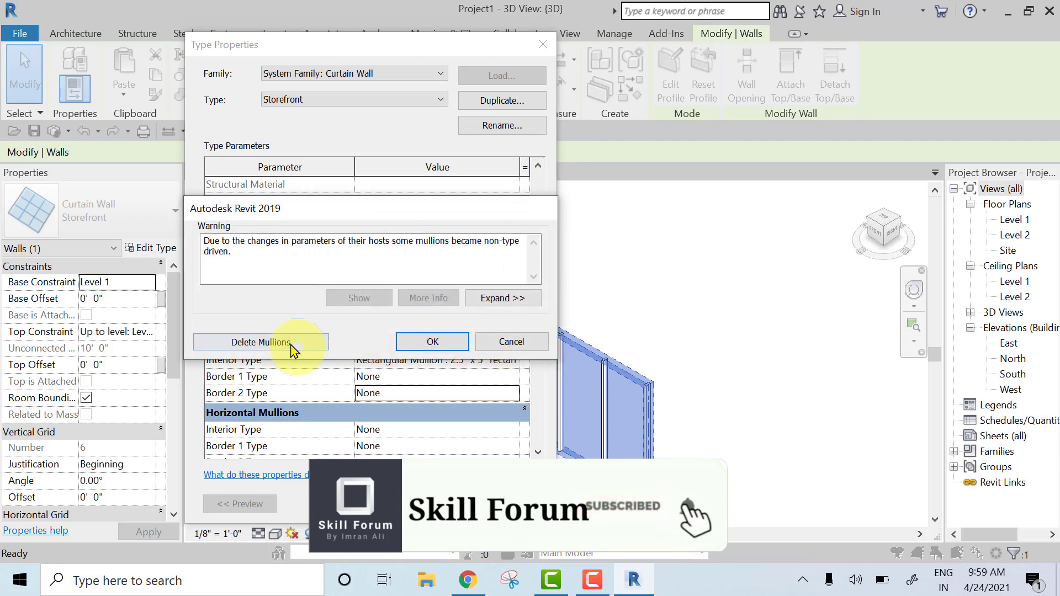
{"action": "left_click", "coordinate": [291, 346]}
Step: Set the curtain wall type's Join Condition to Not Defined and keep the wall in view
{"action": "left_click_drag", "start_coordinate": [442, 51], "coordinate": [331, 135]}
{"action": "scroll", "coordinate": [330, 321], "scroll_direction": "up", "scroll_amount": 2}
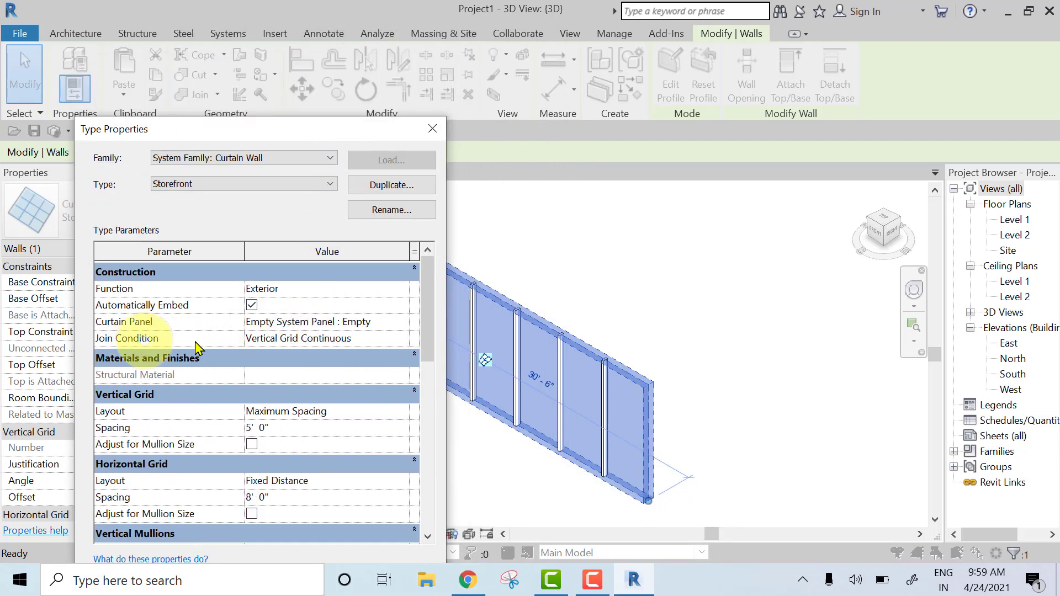
{"action": "left_click", "coordinate": [403, 339]}
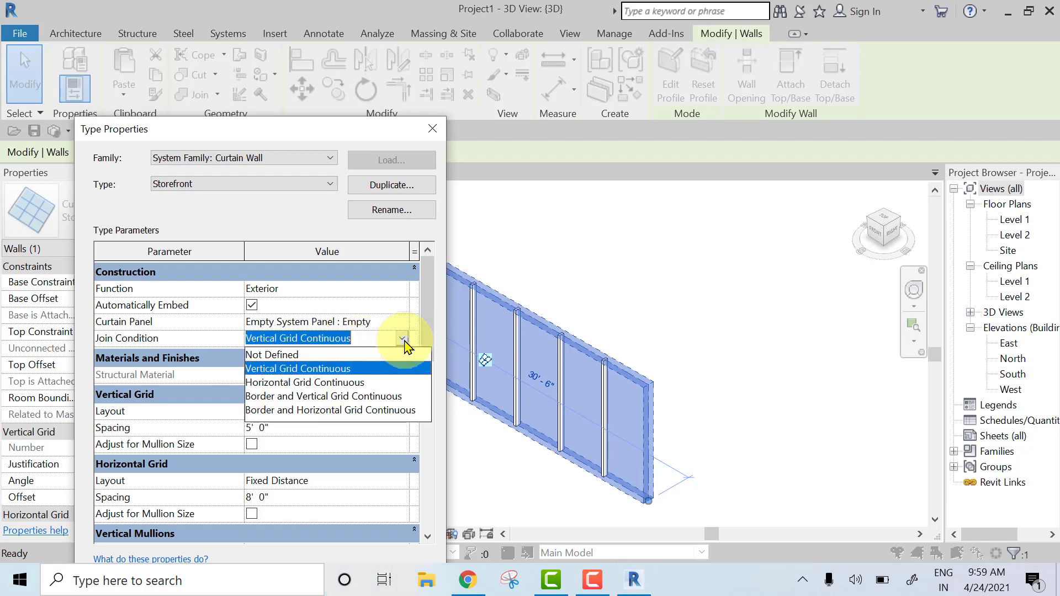
{"action": "left_click", "coordinate": [280, 355]}
{"action": "left_click_drag", "start_coordinate": [312, 133], "coordinate": [378, 17]}
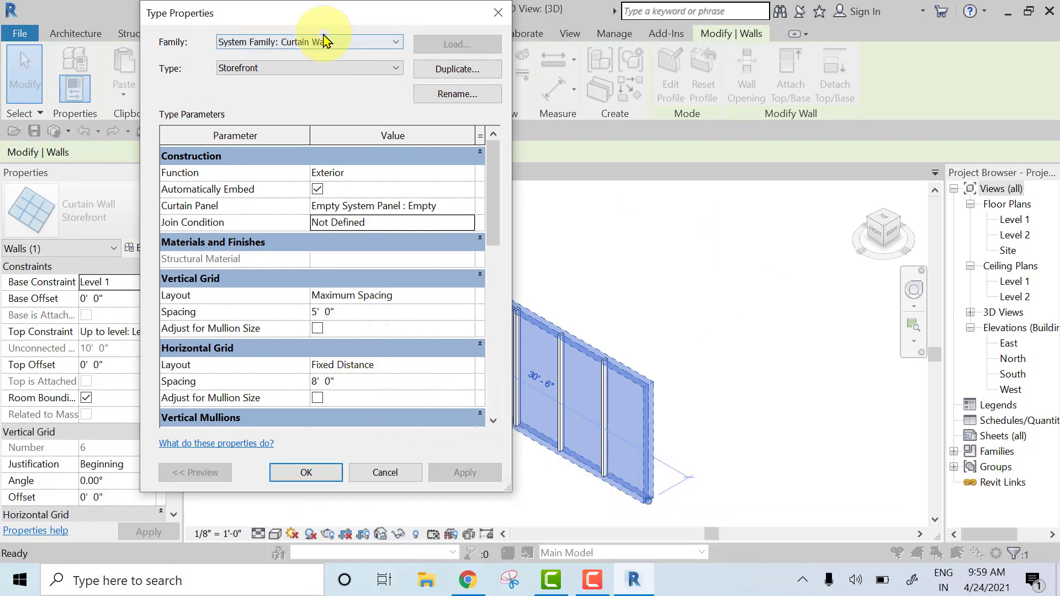
{"action": "left_click_drag", "start_coordinate": [356, 25], "coordinate": [845, 45]}
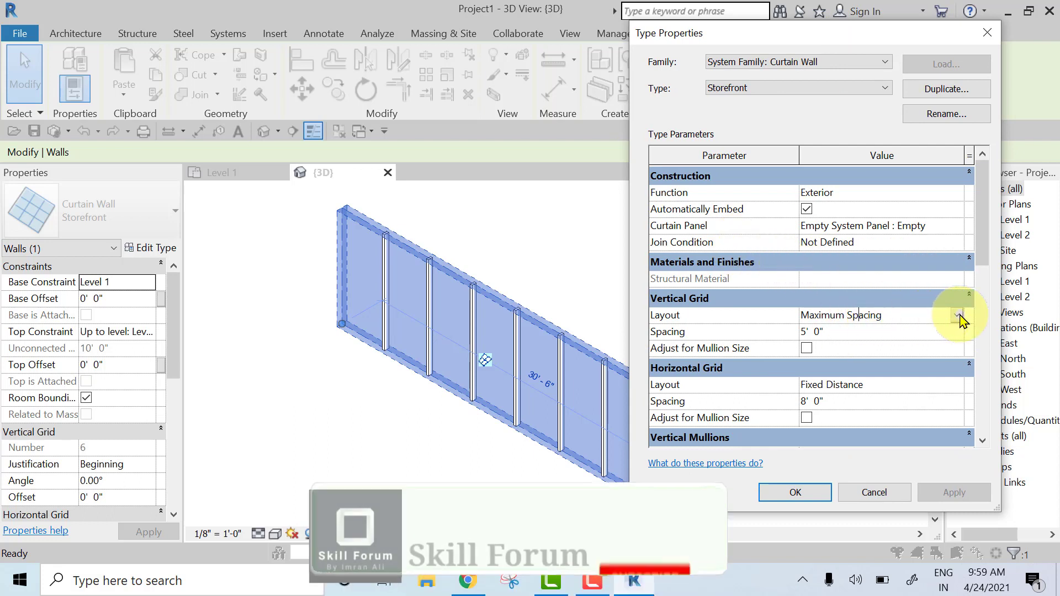
Step: Set the Vertical Grid layout to Fixed Distance with 4" spacing and apply it
{"action": "left_click", "coordinate": [959, 318]}
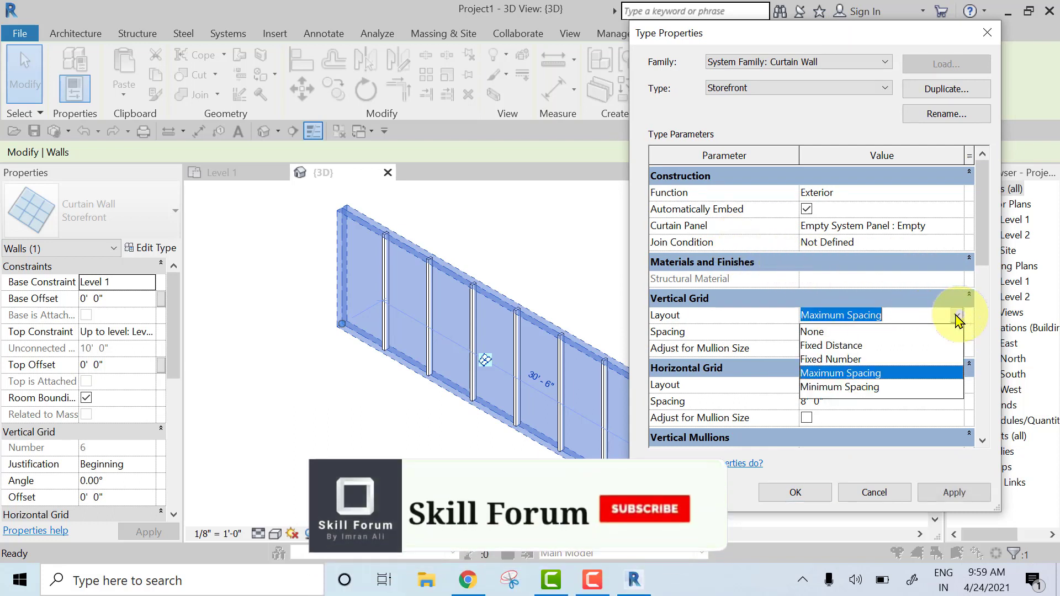
{"action": "left_click", "coordinate": [849, 360]}
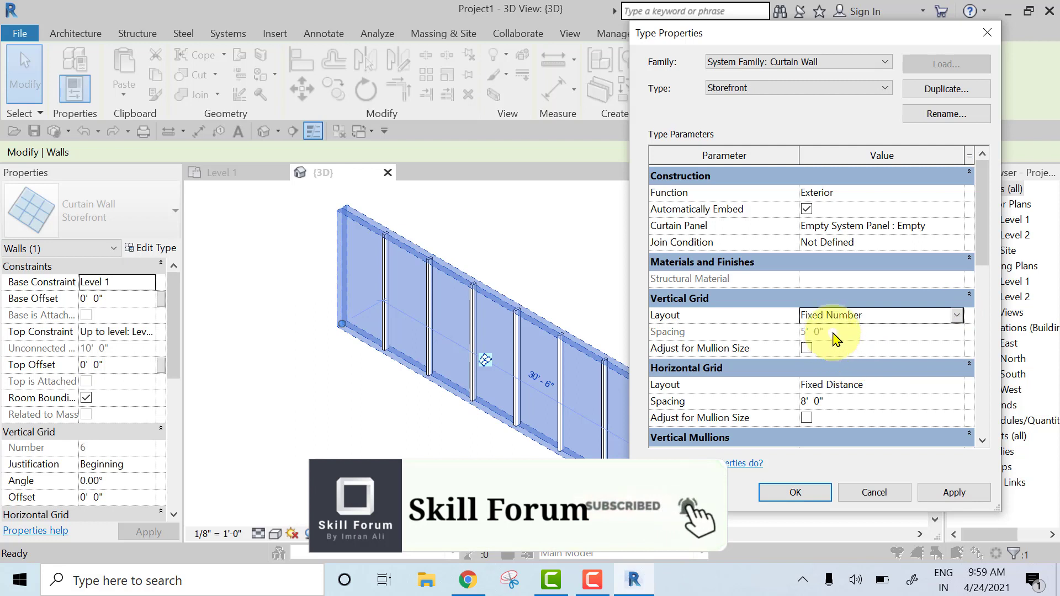
{"action": "left_click", "coordinate": [957, 316]}
{"action": "left_click", "coordinate": [848, 347]}
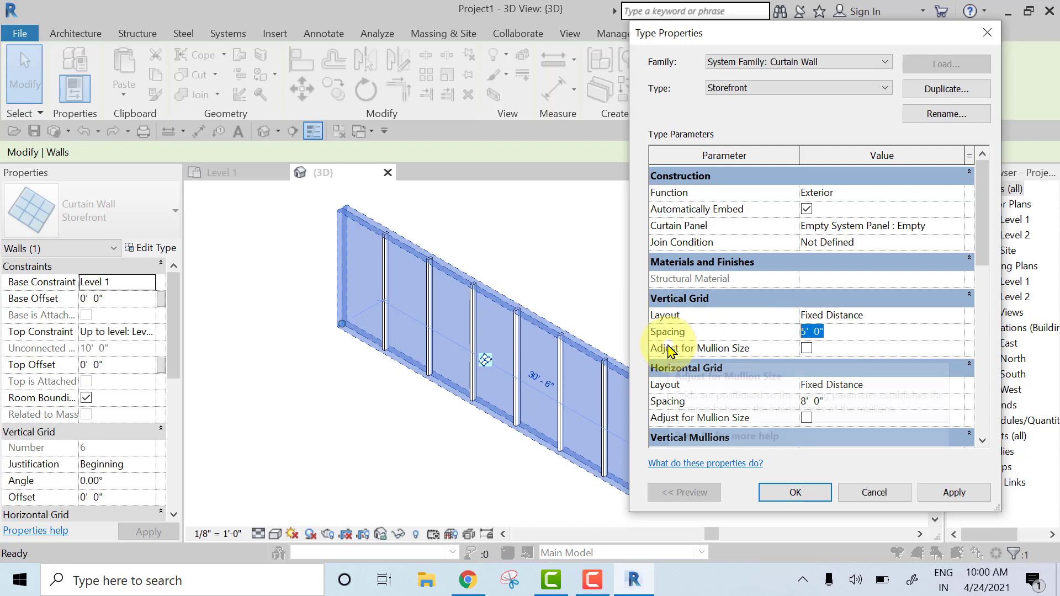
{"action": "mouse_move", "coordinate": [671, 351]}
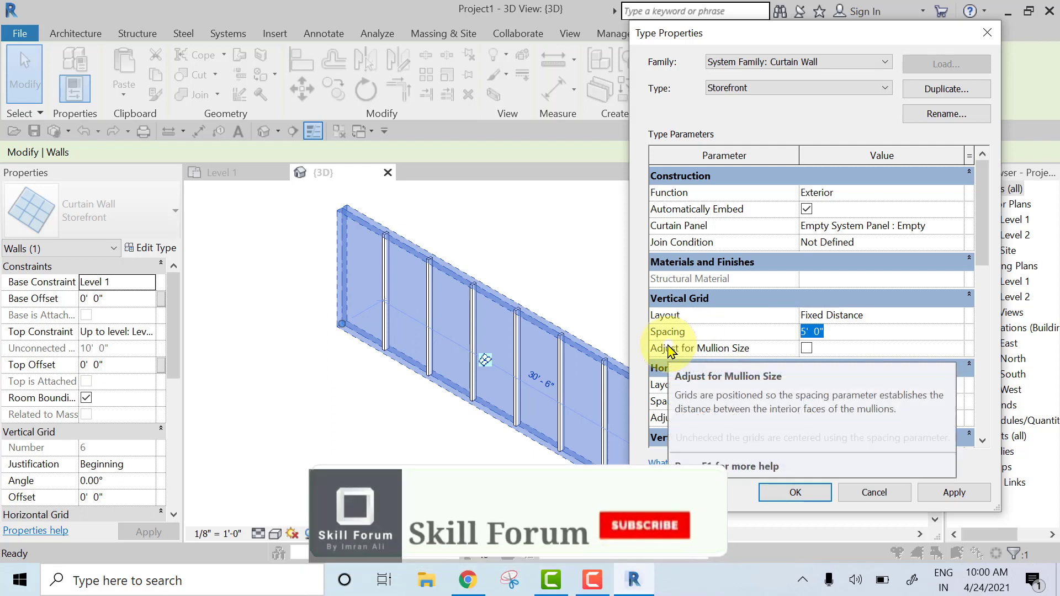
{"action": "type", "text": "4"}
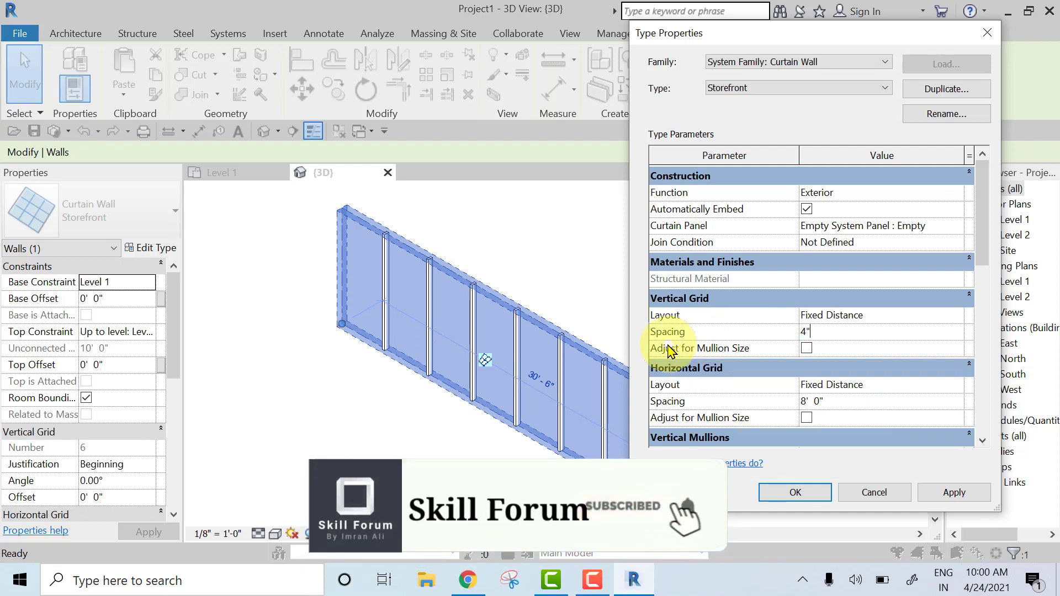
{"action": "left_click", "coordinate": [954, 492]}
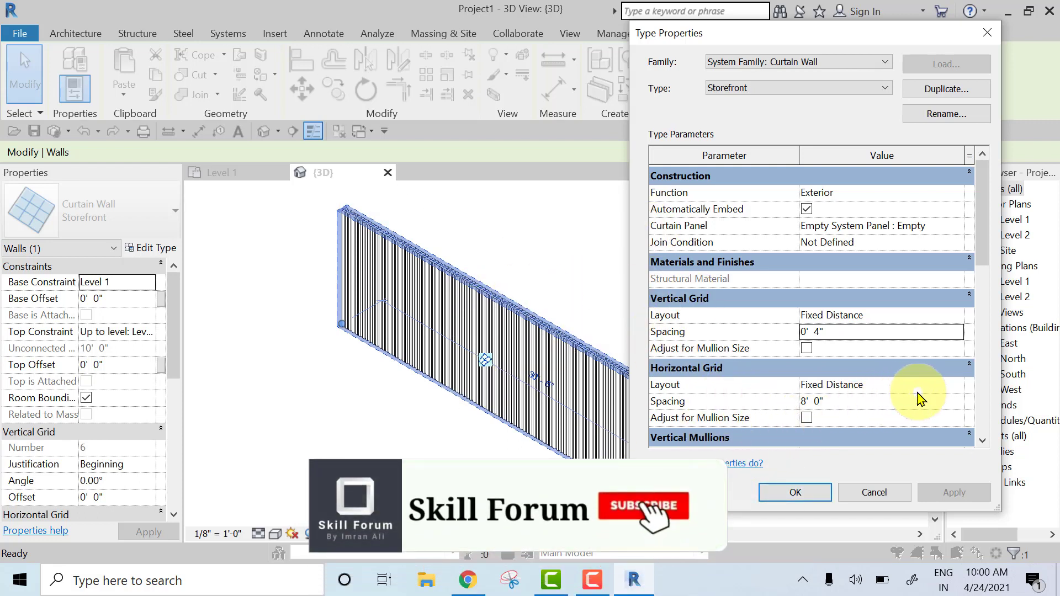
Step: Set both the Horizontal Grid and Vertical Grid layouts to None and delete the type-generated gridlines
{"action": "left_click", "coordinate": [956, 384]}
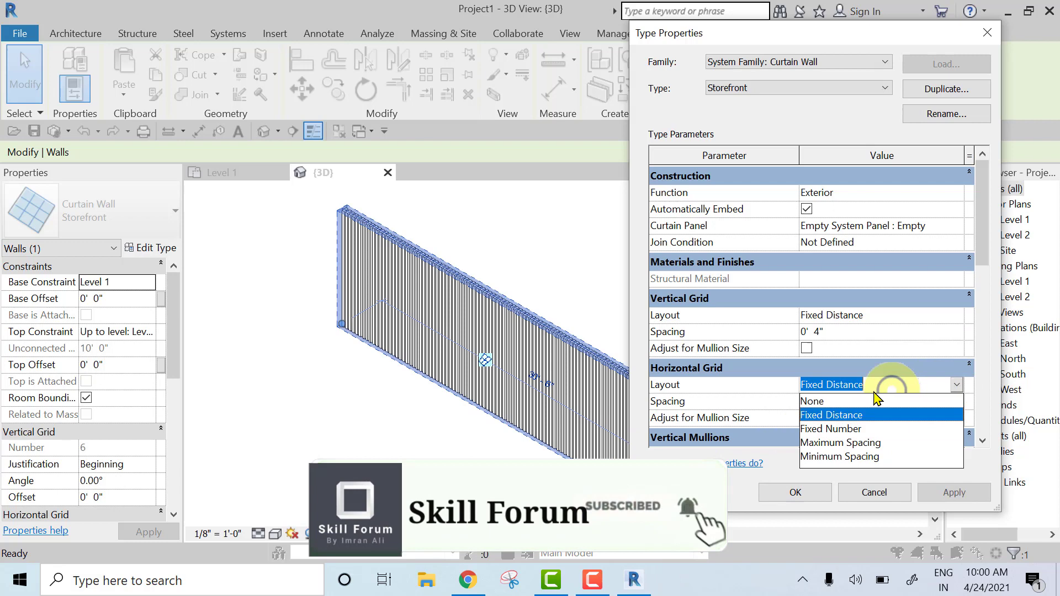
{"action": "left_click", "coordinate": [809, 401]}
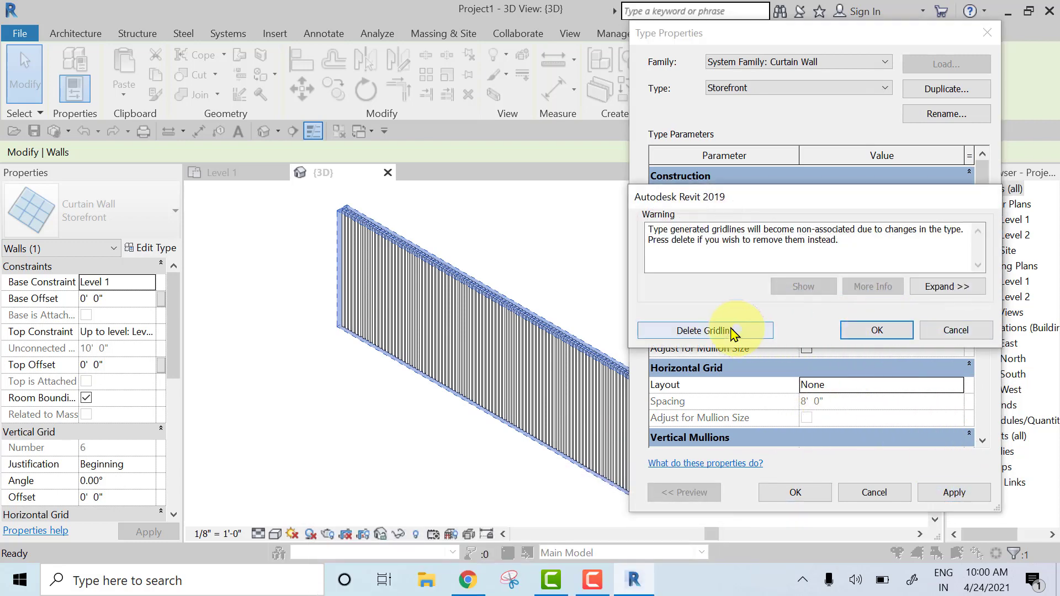
{"action": "left_click", "coordinate": [877, 330]}
{"action": "left_click", "coordinate": [933, 316]}
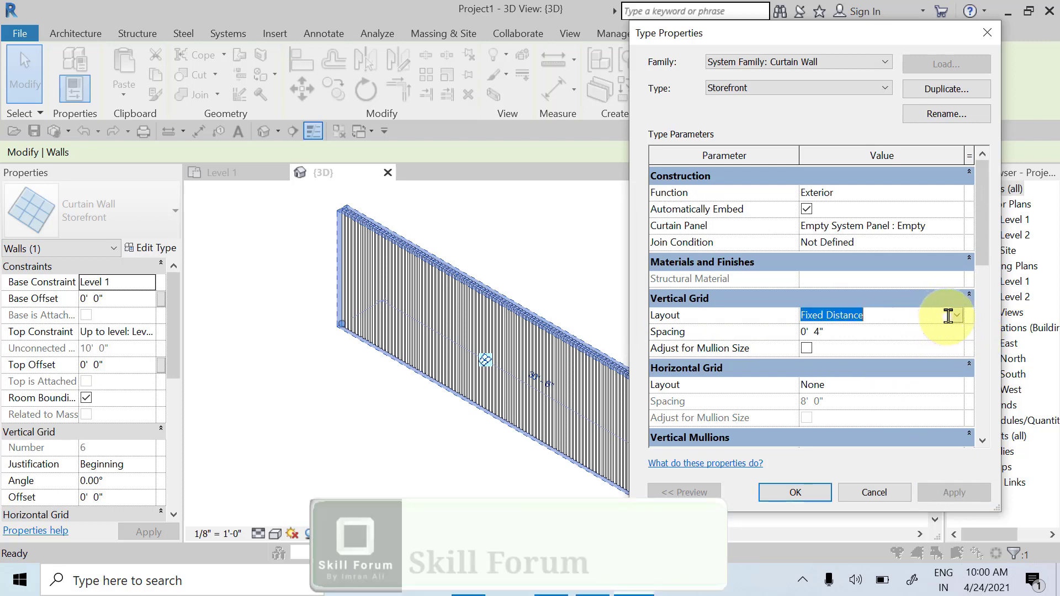
{"action": "left_click", "coordinate": [956, 315]}
{"action": "left_click", "coordinate": [810, 332]}
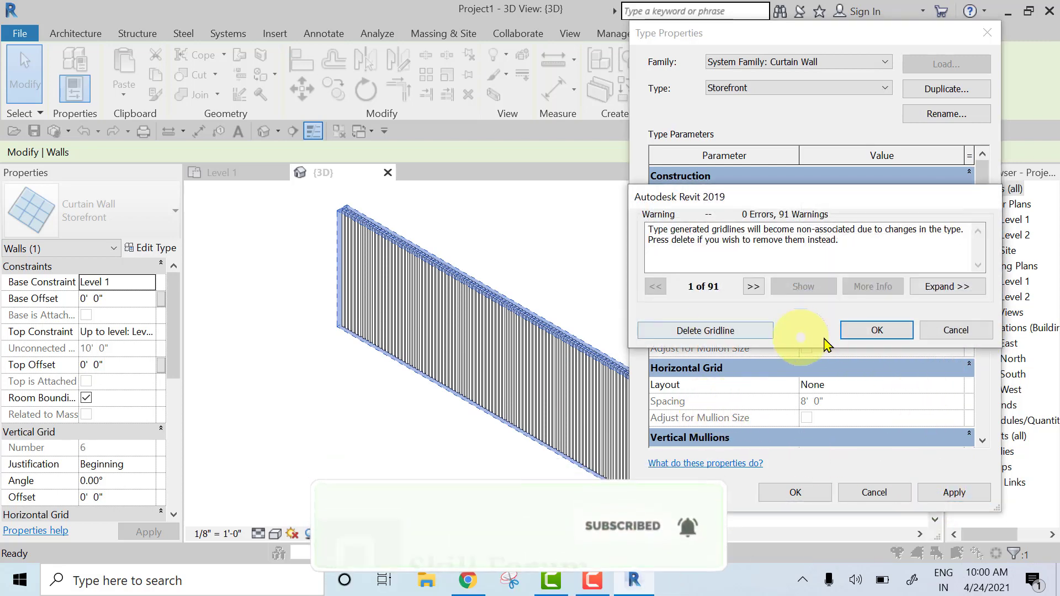
{"action": "left_click", "coordinate": [706, 331]}
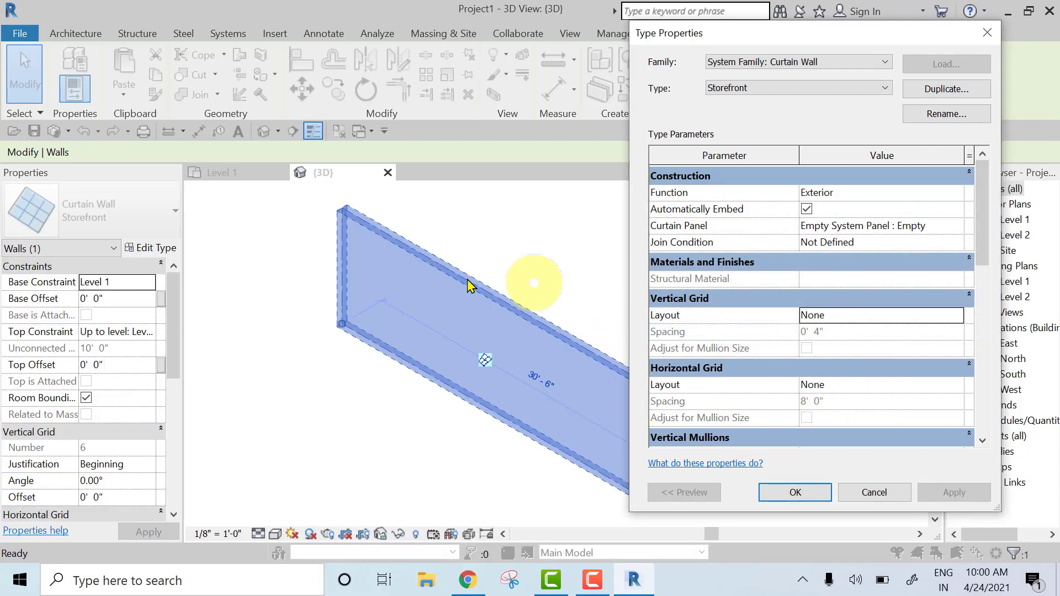
{"action": "left_click_drag", "start_coordinate": [985, 261], "coordinate": [986, 314]}
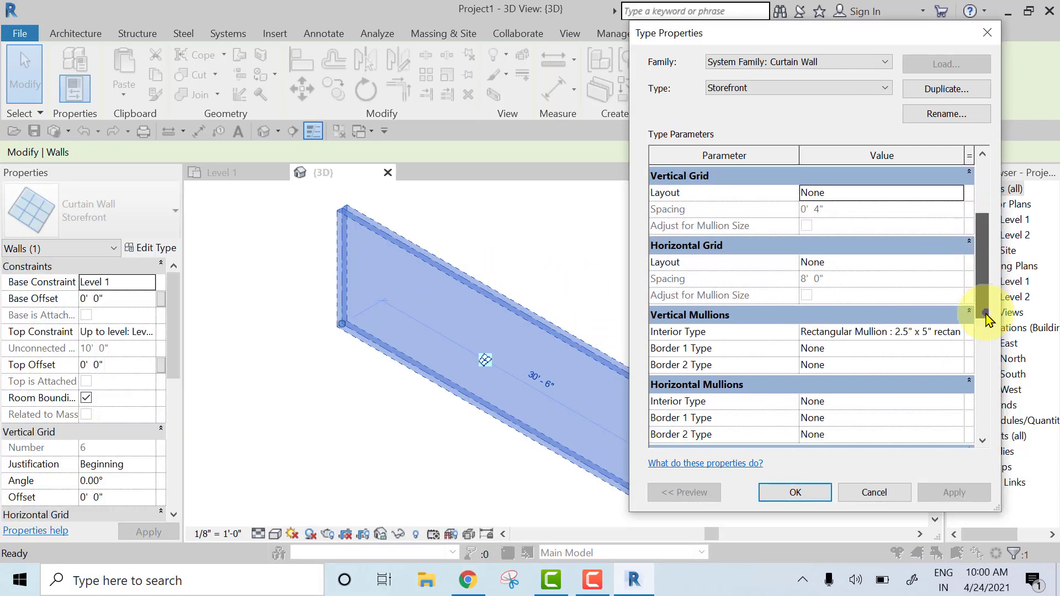
Step: Choose Rectangular Mullion : 2.5" x 5" rectangular as the vertical mullions' Interior Type and apply a Fixed Number layout to the Vertical Grid
{"action": "left_click", "coordinate": [956, 335]}
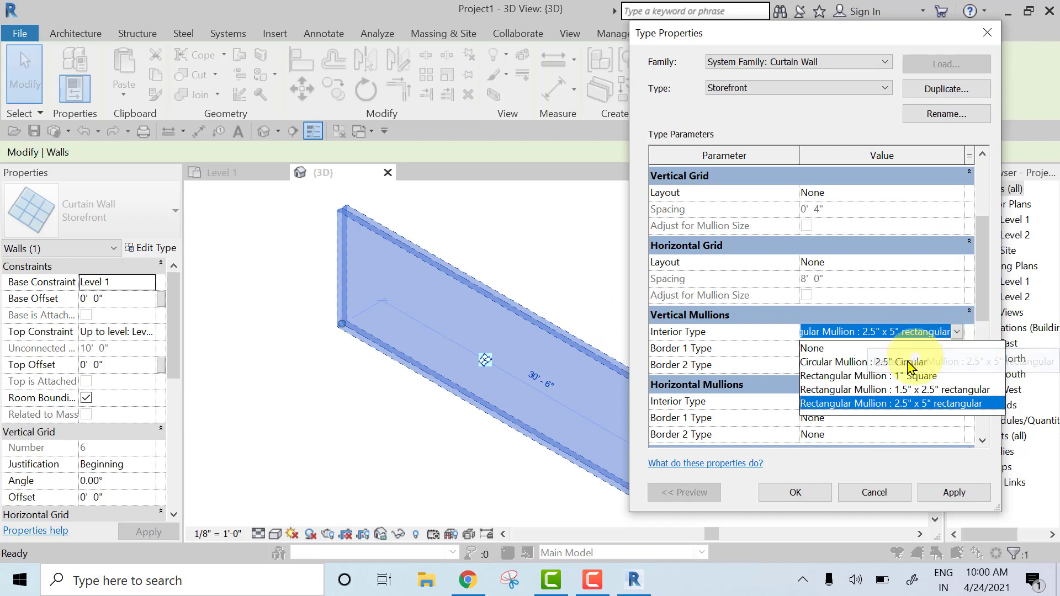
{"action": "left_click", "coordinate": [884, 403]}
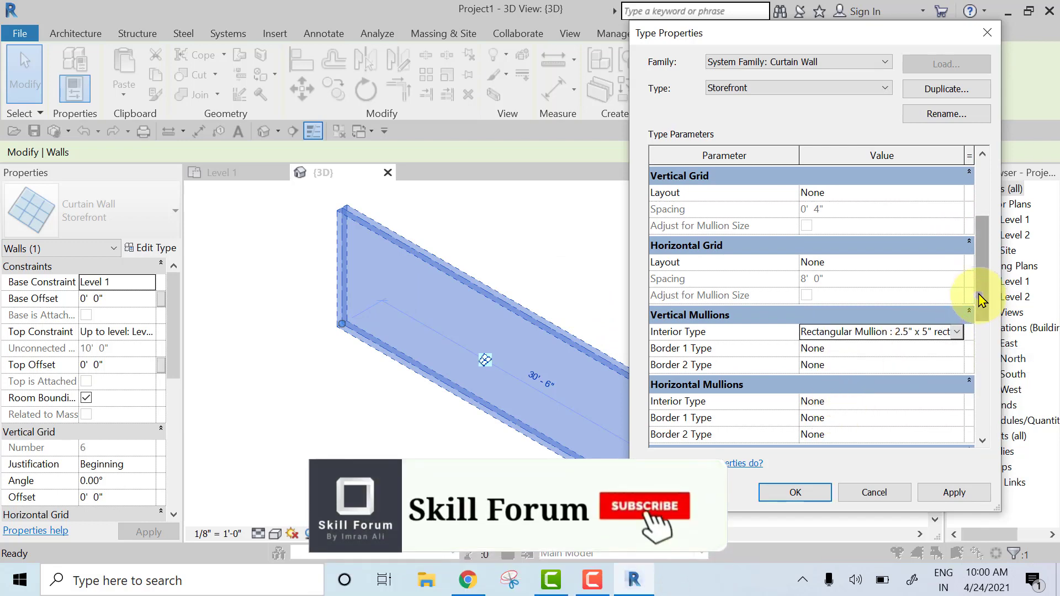
{"action": "left_click_drag", "start_coordinate": [981, 300], "coordinate": [970, 276]}
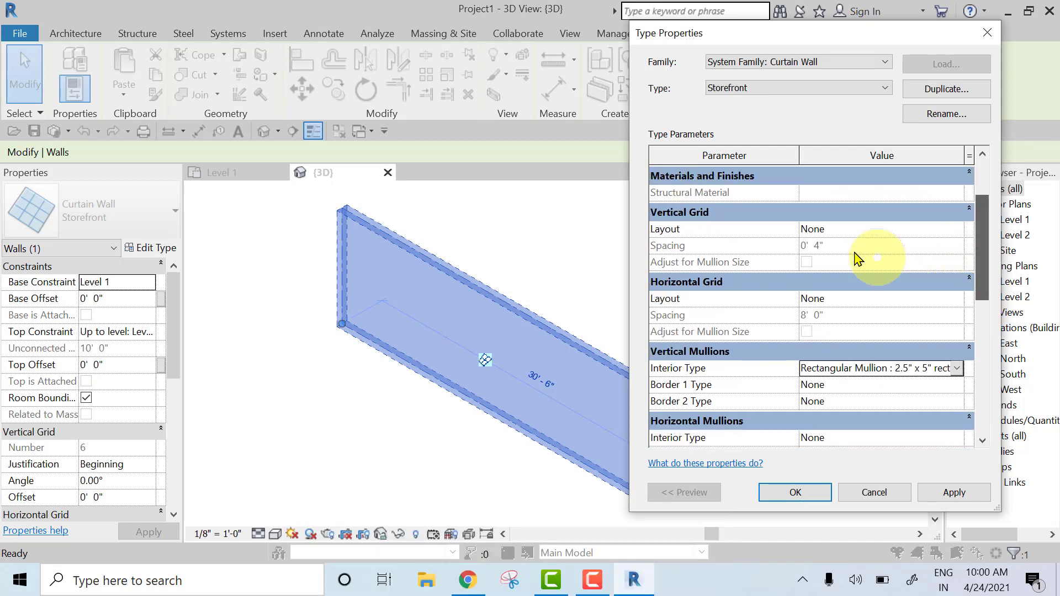
{"action": "left_click", "coordinate": [883, 232]}
{"action": "left_click", "coordinate": [957, 229]}
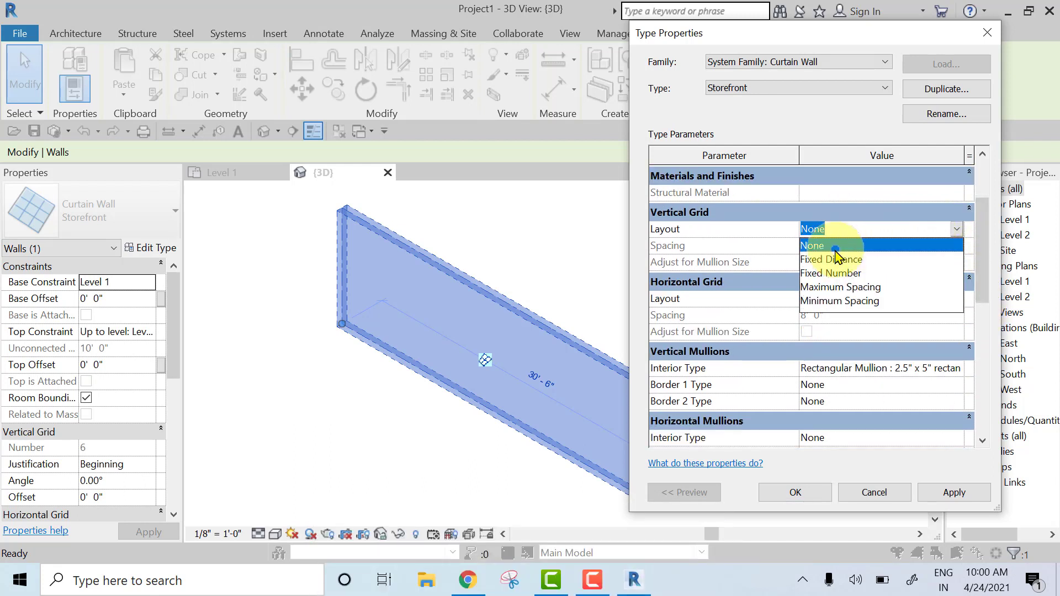
{"action": "left_click", "coordinate": [834, 274]}
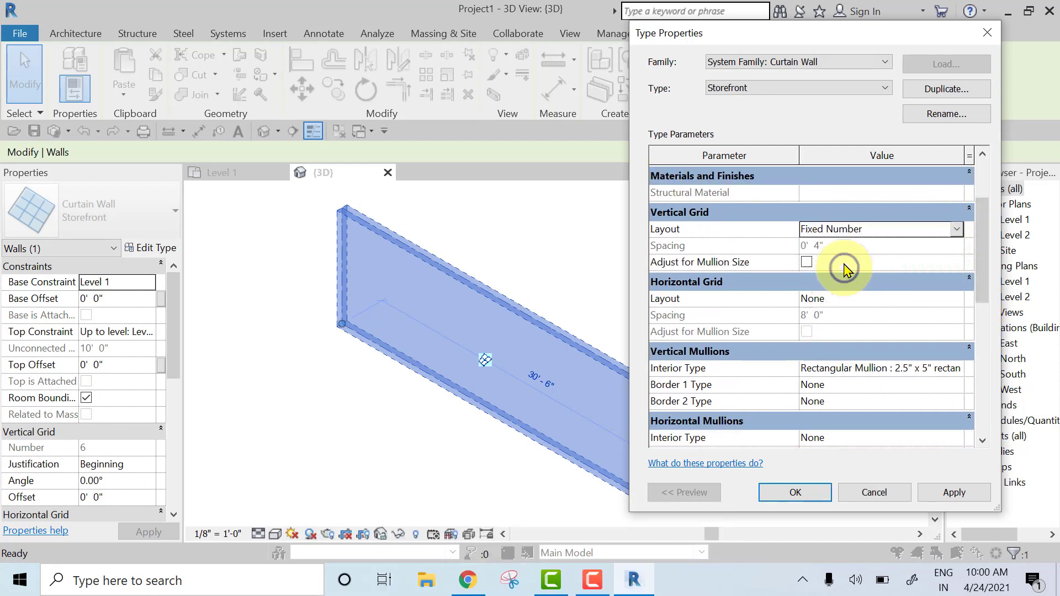
{"action": "left_click", "coordinate": [957, 231]}
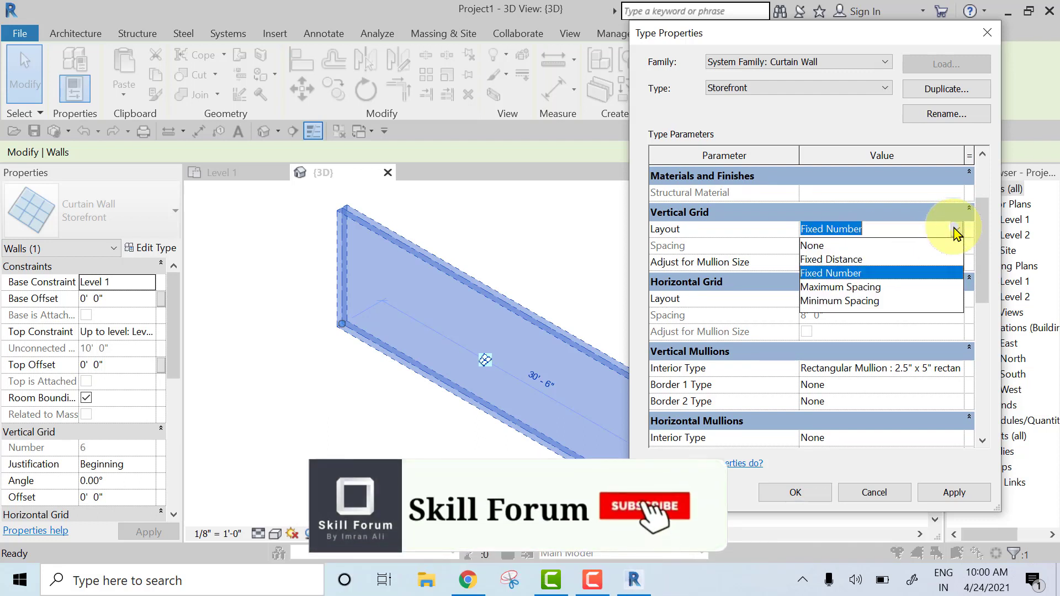
{"action": "left_click", "coordinate": [957, 231]}
{"action": "left_click", "coordinate": [954, 493]}
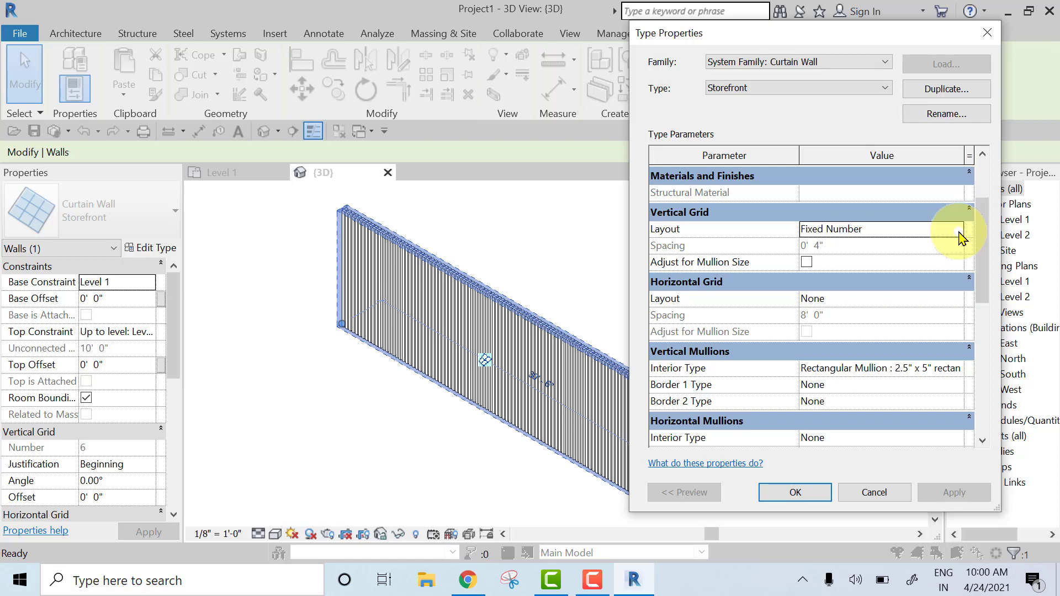
{"action": "left_click", "coordinate": [792, 491]}
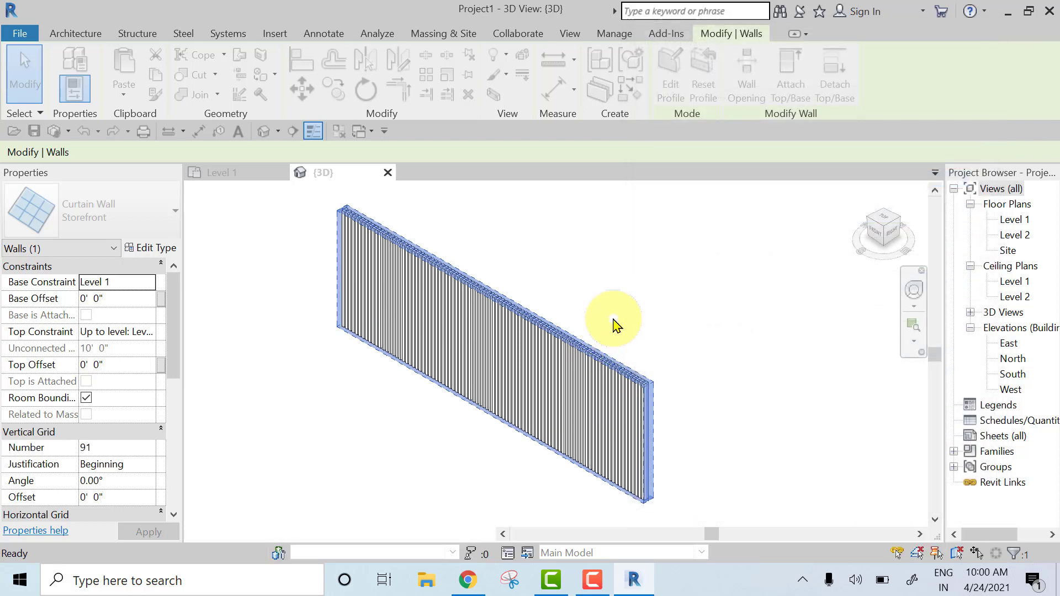
Step: Set the 3D view's visual style to Shaded and deselect the wall
{"action": "scroll", "coordinate": [615, 371], "scroll_direction": "up", "scroll_amount": 5}
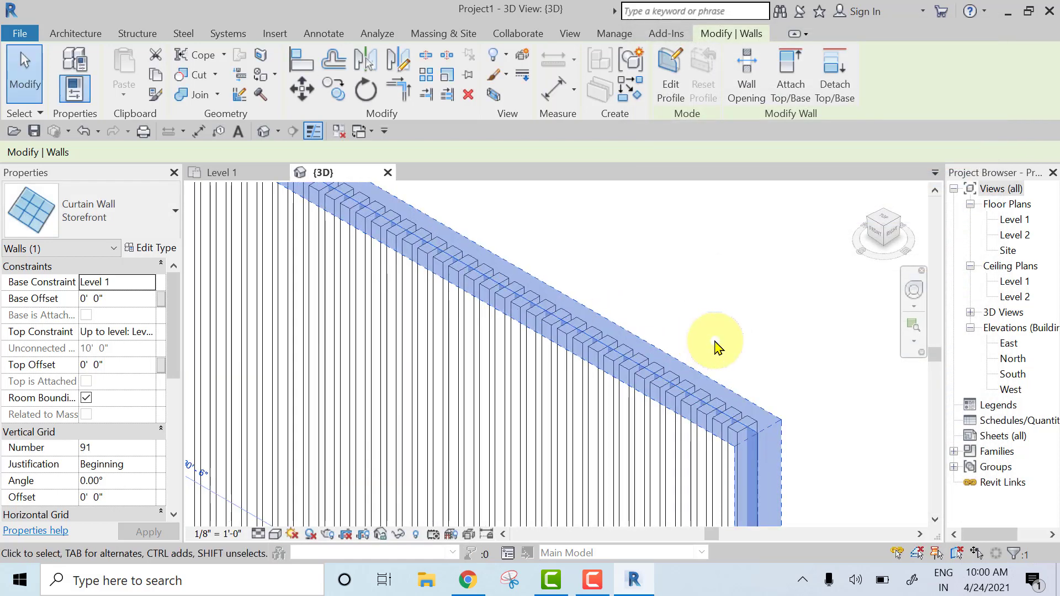
{"action": "scroll", "coordinate": [717, 347], "scroll_direction": "down", "scroll_amount": 3}
{"action": "left_click", "coordinate": [276, 534]}
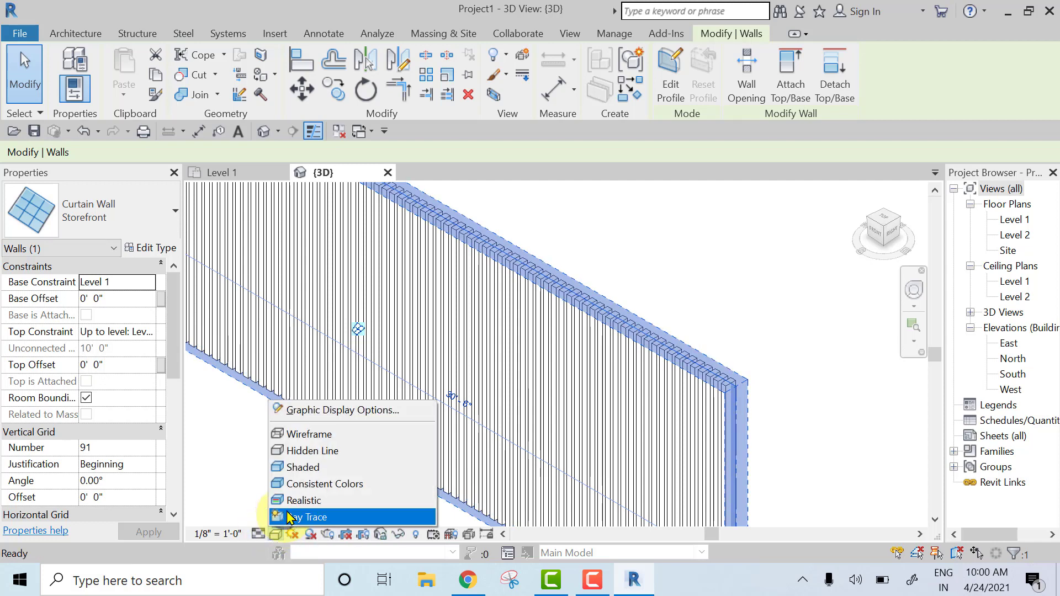
{"action": "left_click", "coordinate": [320, 466]}
{"action": "left_click", "coordinate": [757, 359]}
Step: Examine the shaded wall's vertical mullions close up, from the front and at an angle
{"action": "scroll", "coordinate": [729, 382], "scroll_direction": "down", "scroll_amount": 4}
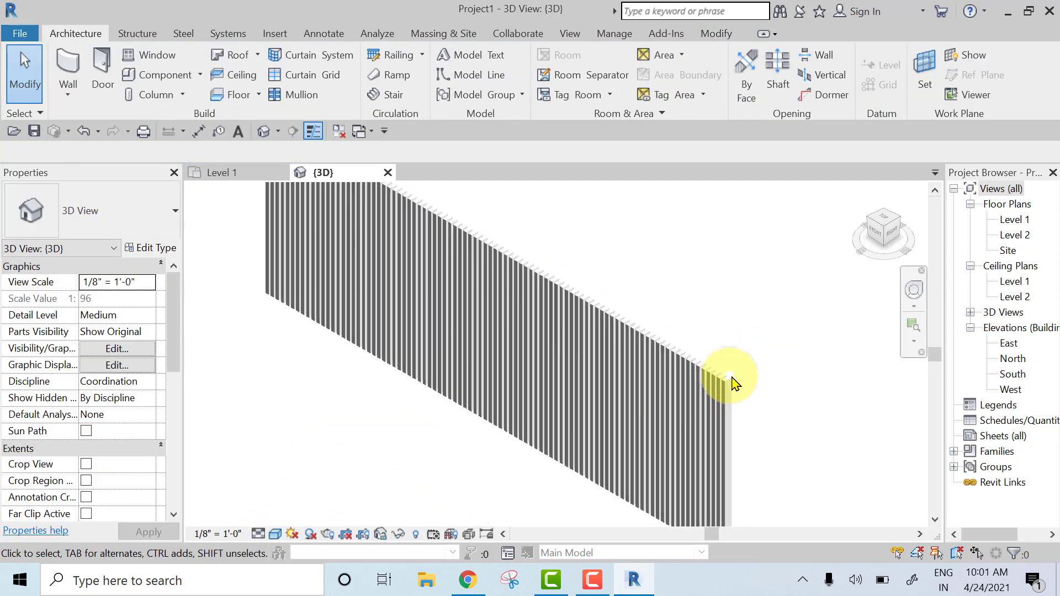
{"action": "middle_click_drag", "start_coordinate": [784, 343], "coordinate": [798, 367]}
{"action": "scroll", "coordinate": [502, 289], "scroll_direction": "up", "scroll_amount": 6}
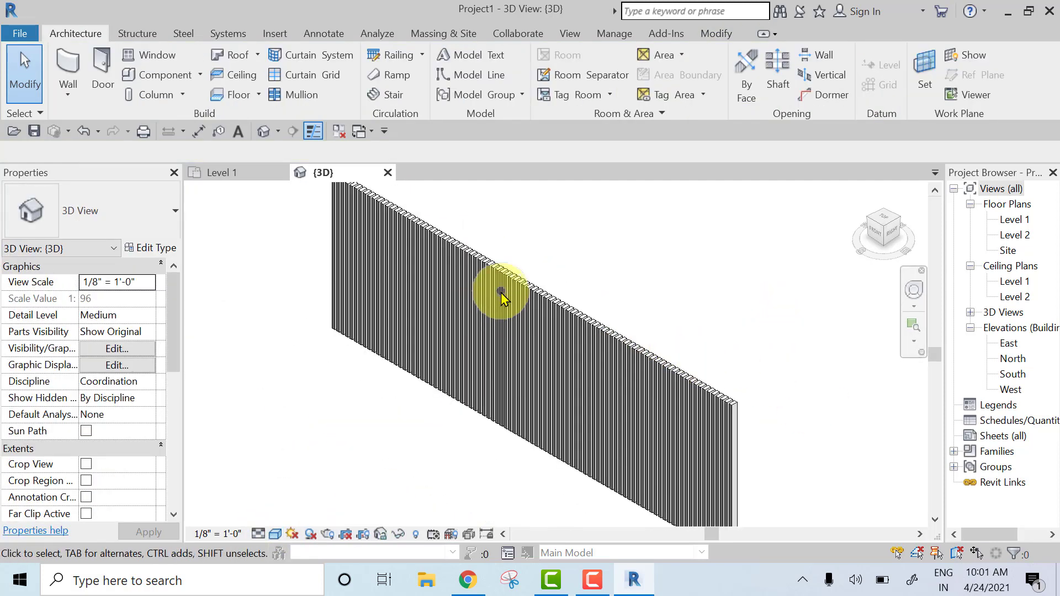
{"action": "scroll", "coordinate": [586, 319], "scroll_direction": "down", "scroll_amount": 3}
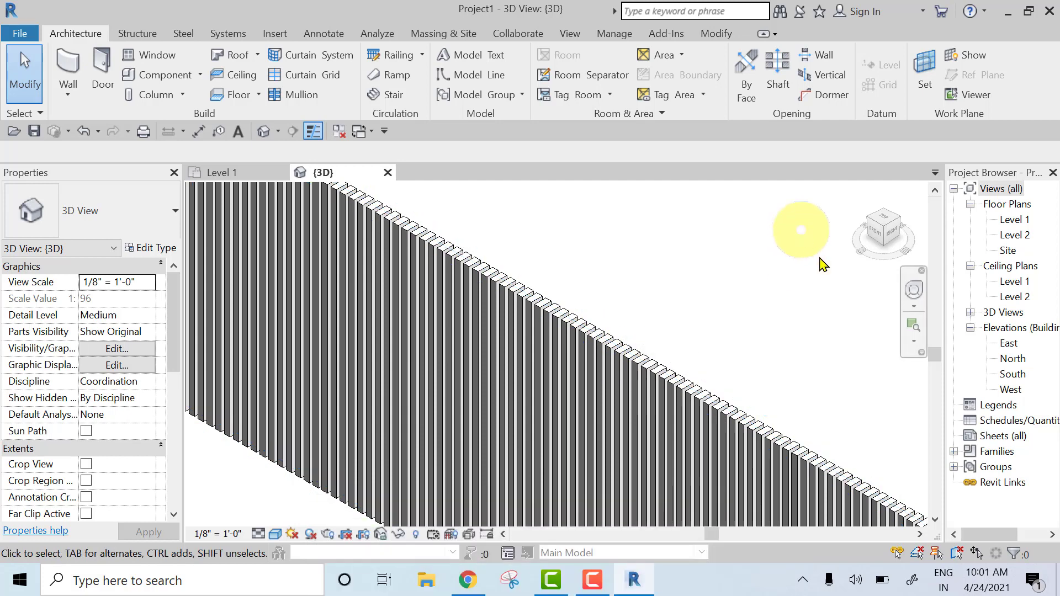
{"action": "left_click", "coordinate": [875, 239]}
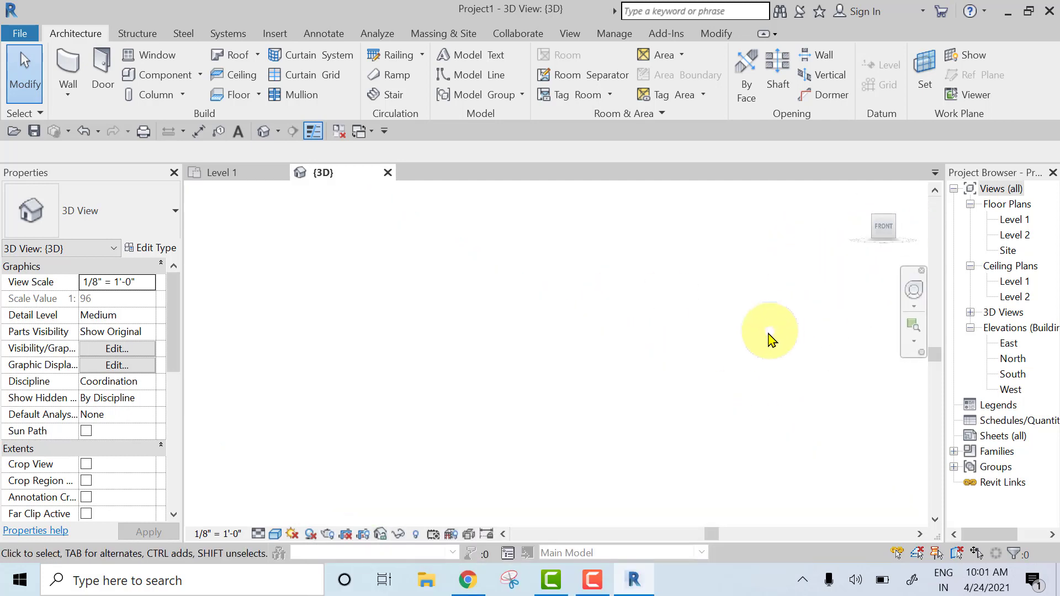
{"action": "scroll", "coordinate": [480, 353], "scroll_direction": "up", "scroll_amount": 5}
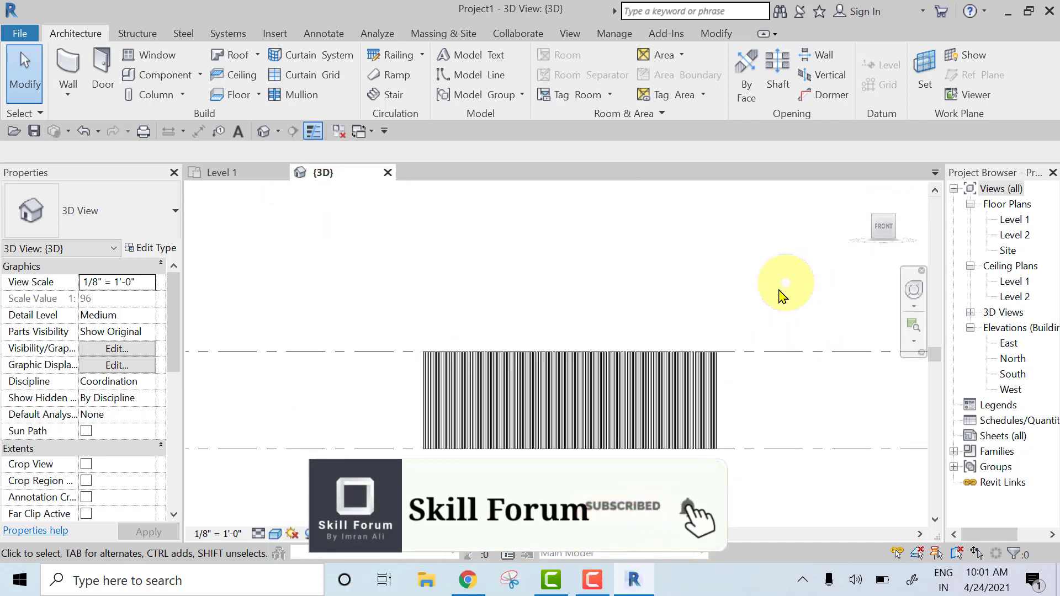
{"action": "middle_click_drag", "start_coordinate": [757, 301], "coordinate": [703, 324], "text": "shift"}
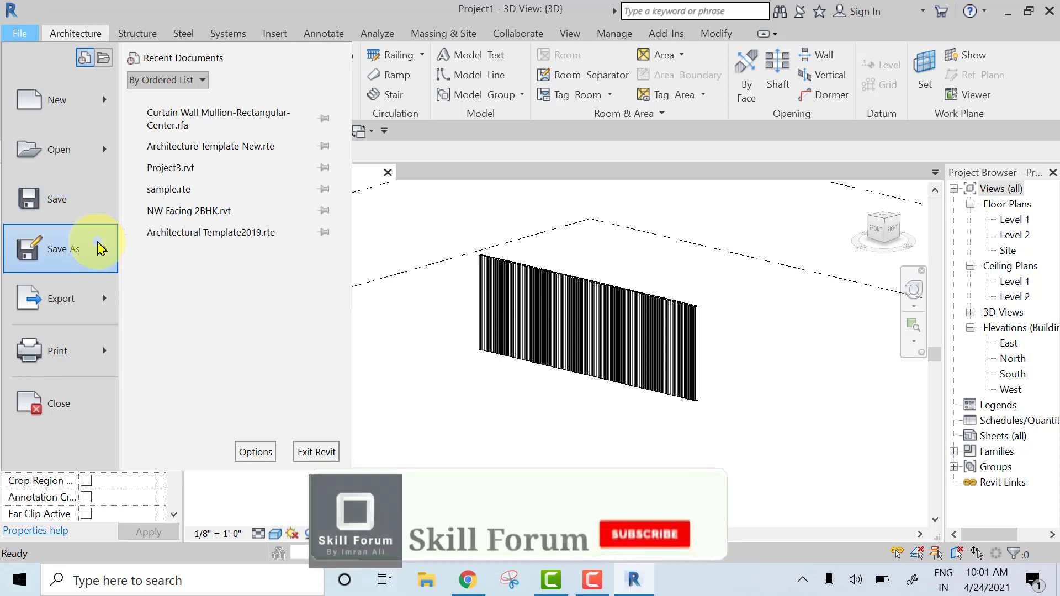
Step: Create a new family from the mullion profile template
{"action": "left_click", "coordinate": [98, 242]}
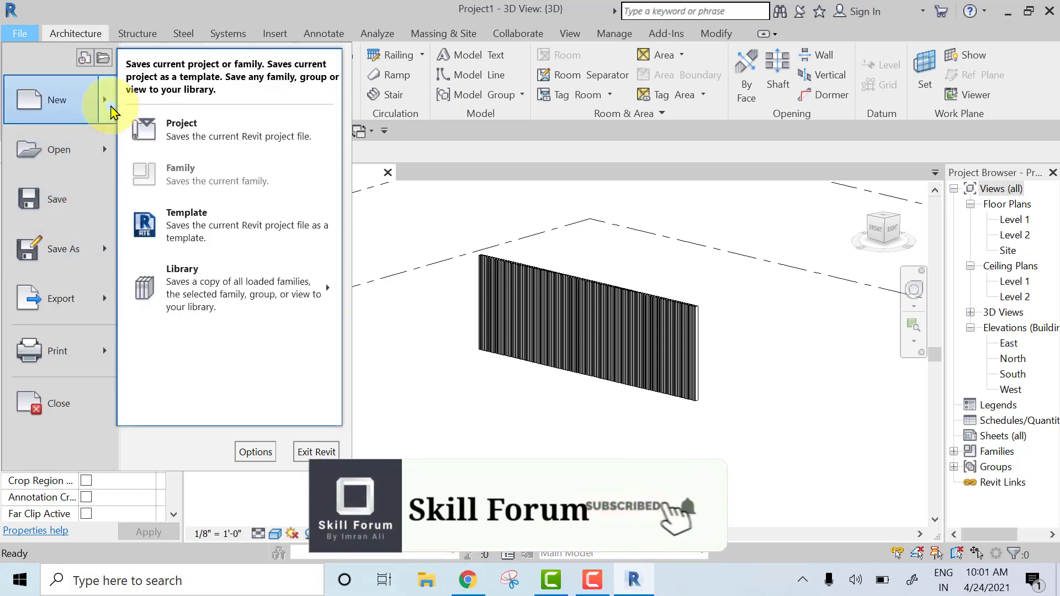
{"action": "mouse_move", "coordinate": [108, 102]}
{"action": "key", "text": "Escape"}
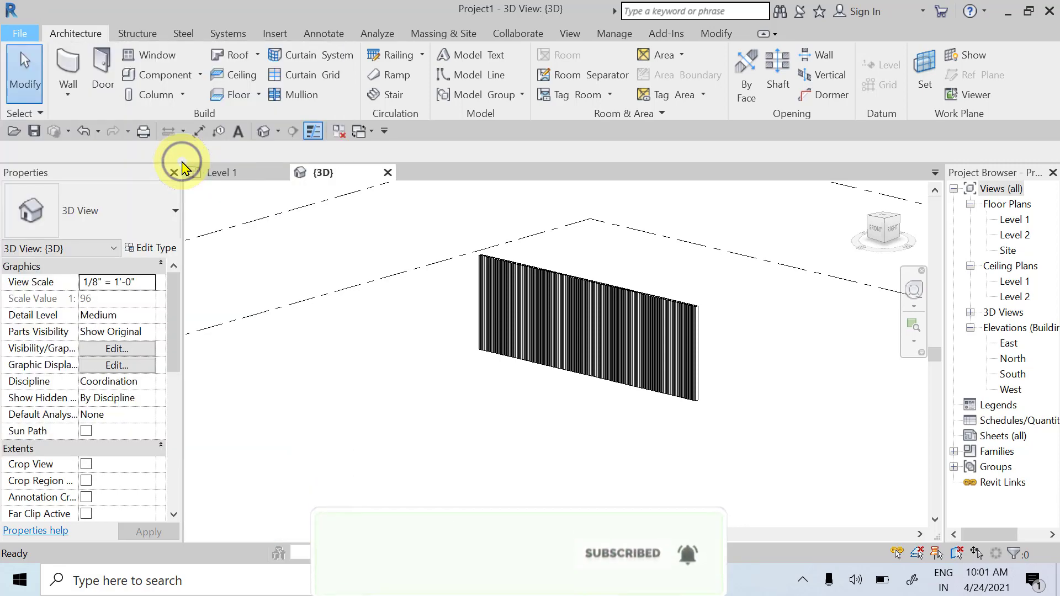
{"action": "left_click", "coordinate": [618, 338]}
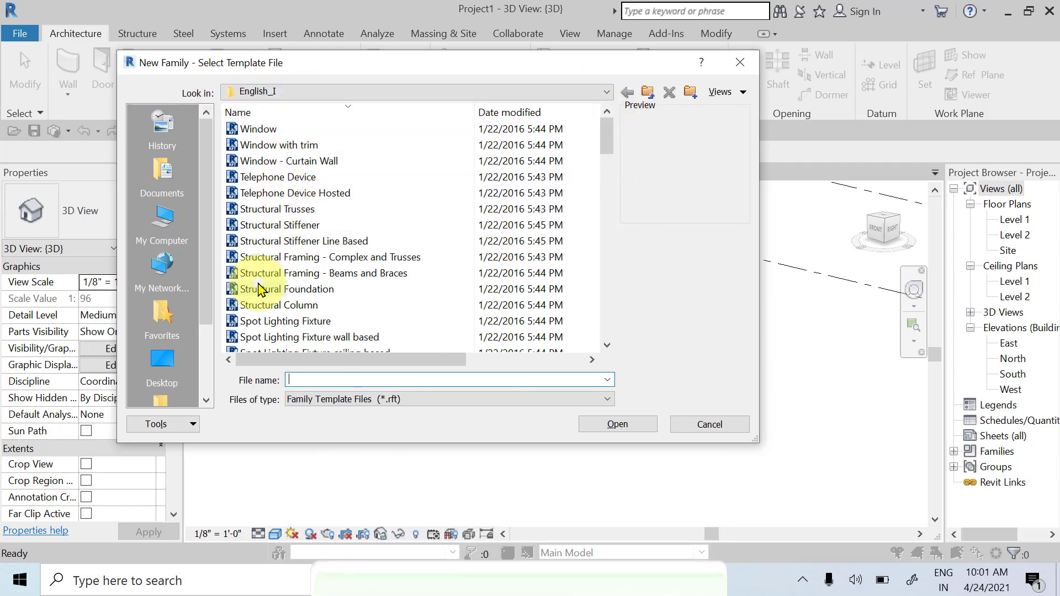
{"action": "scroll", "coordinate": [261, 284], "scroll_direction": "down", "scroll_amount": 4}
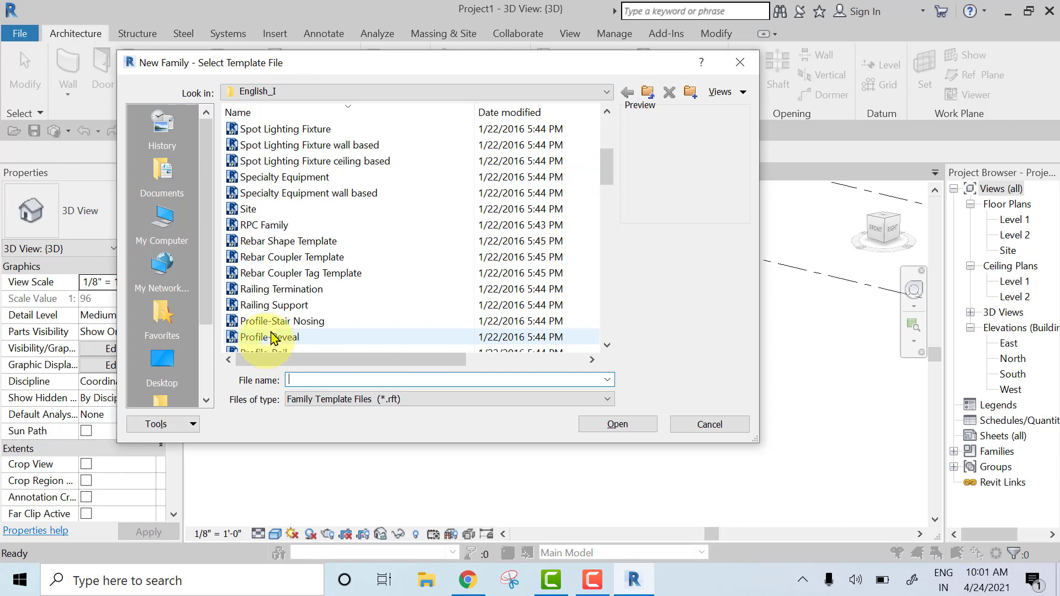
{"action": "scroll", "coordinate": [271, 337], "scroll_direction": "down", "scroll_amount": 1}
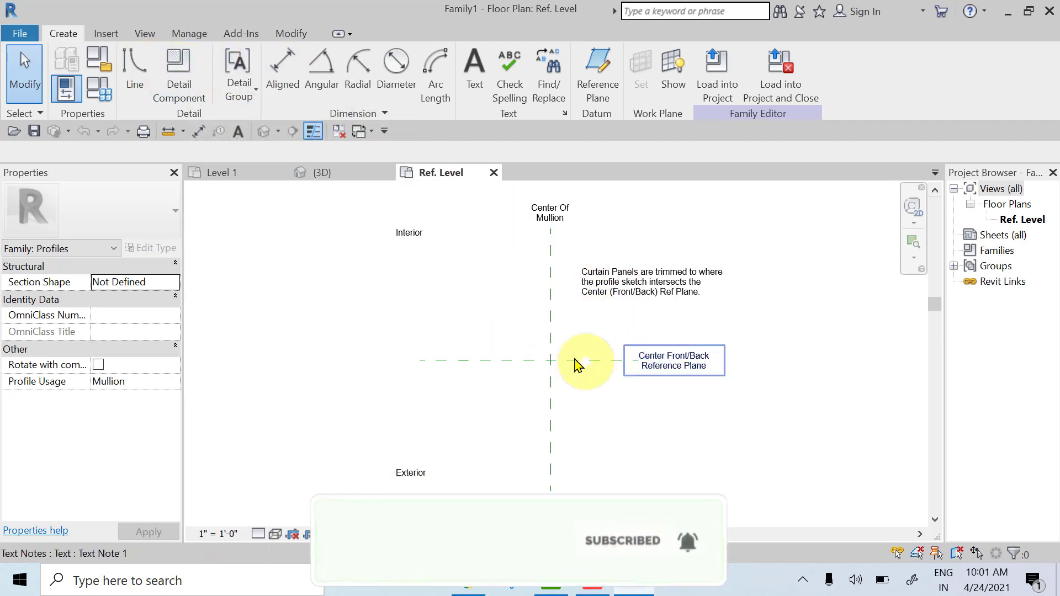
Step: Draw a circle with a 4" radius centred on the intersection of the two reference planes
{"action": "middle_click_drag", "start_coordinate": [600, 363], "coordinate": [461, 340]}
{"action": "scroll", "coordinate": [447, 313], "scroll_direction": "up", "scroll_amount": 2}
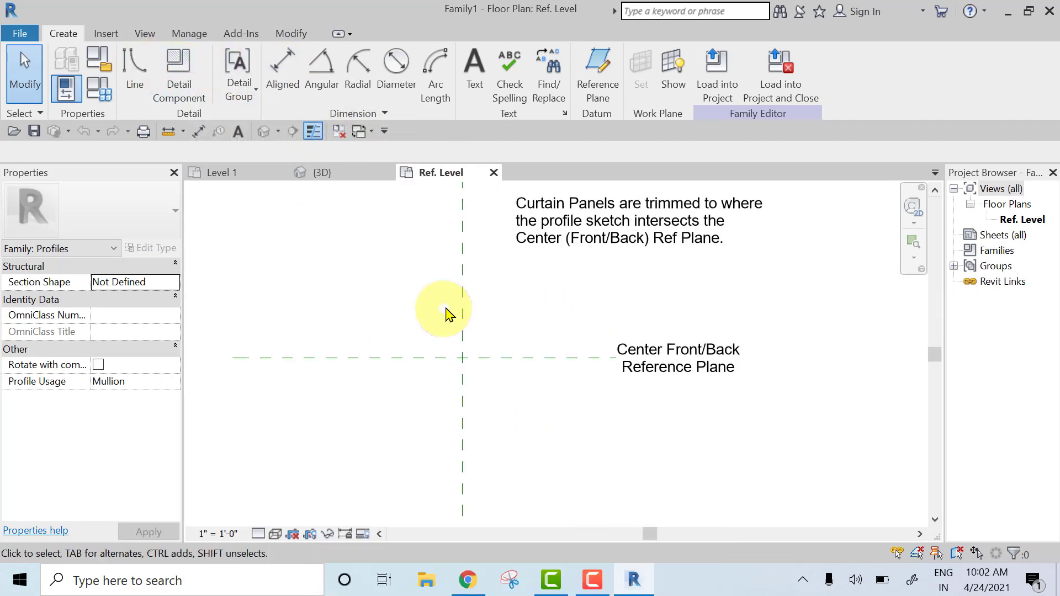
{"action": "left_click", "coordinate": [125, 78]}
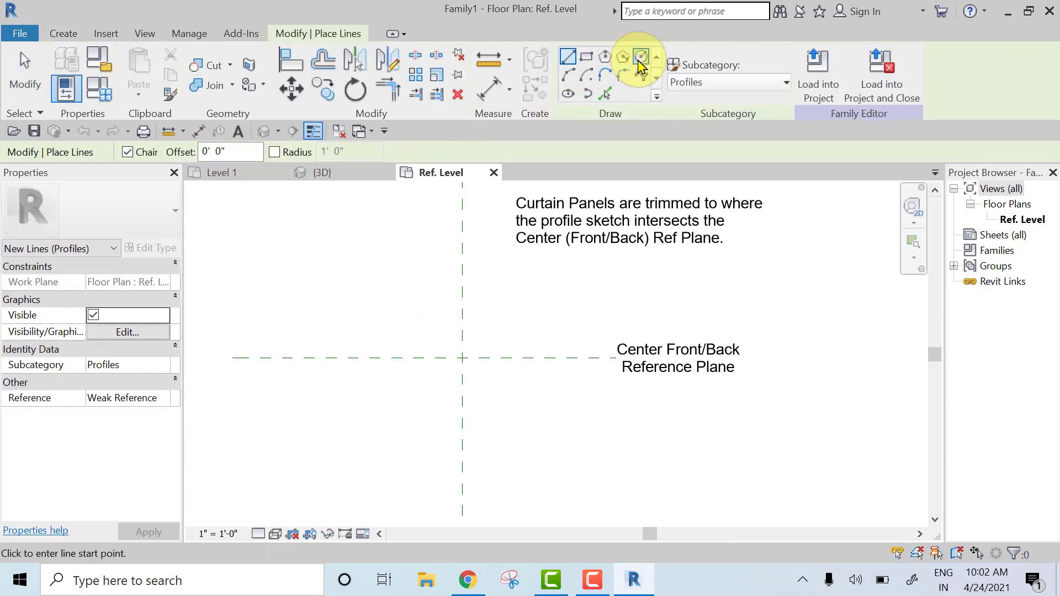
{"action": "left_click", "coordinate": [640, 58]}
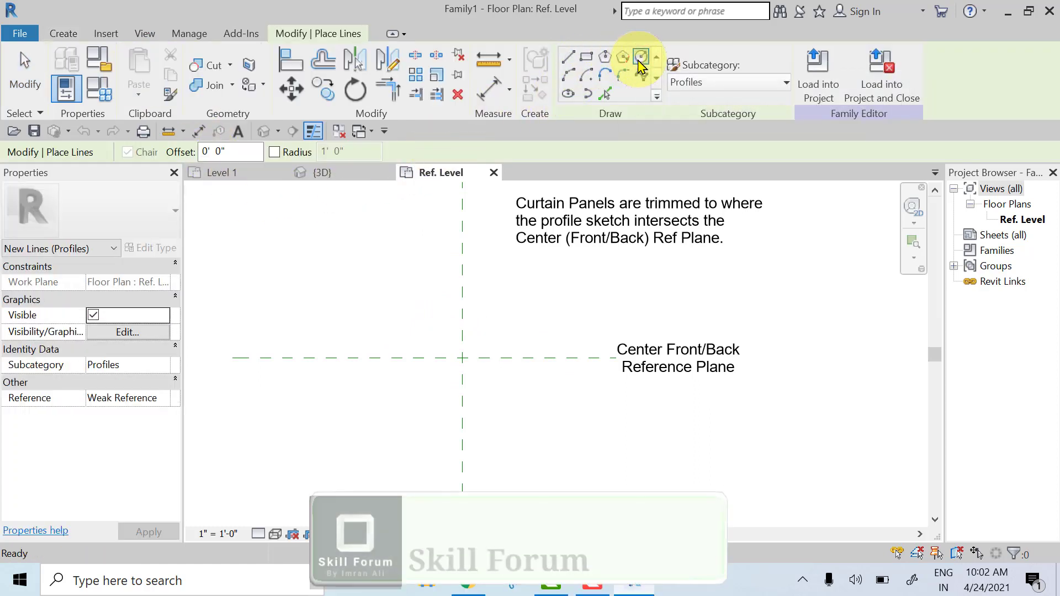
{"action": "left_click", "coordinate": [463, 357]}
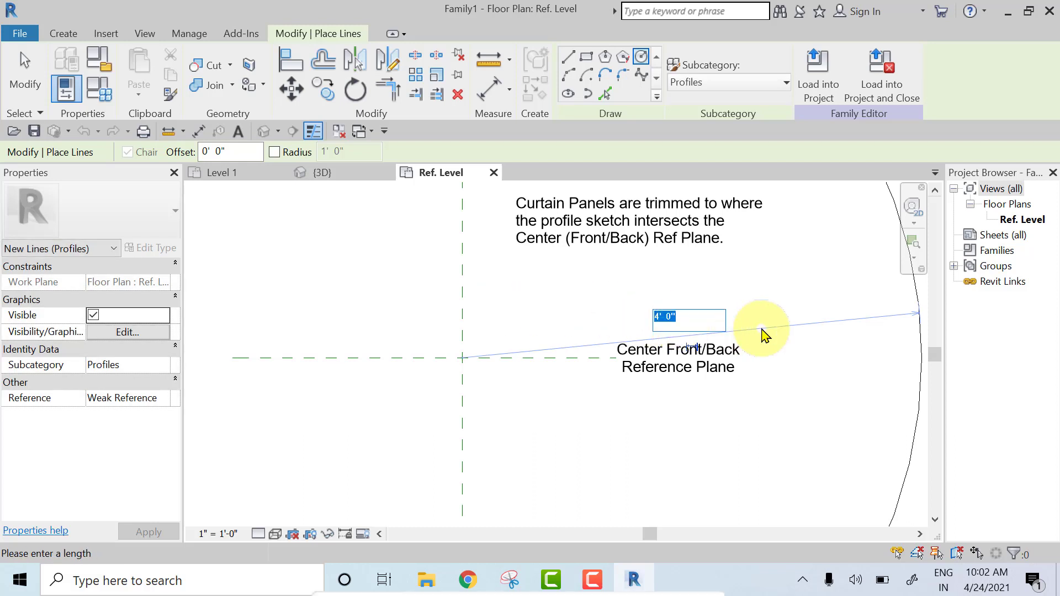
{"action": "type", "text": "4\""}
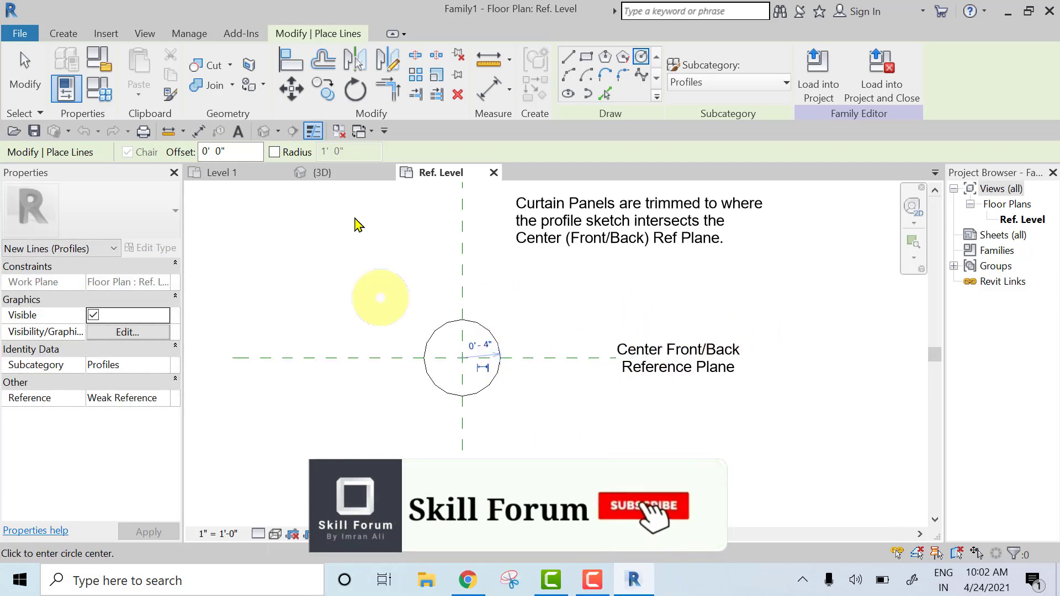
{"action": "key", "text": "Escape"}
{"action": "key", "text": "Escape"}
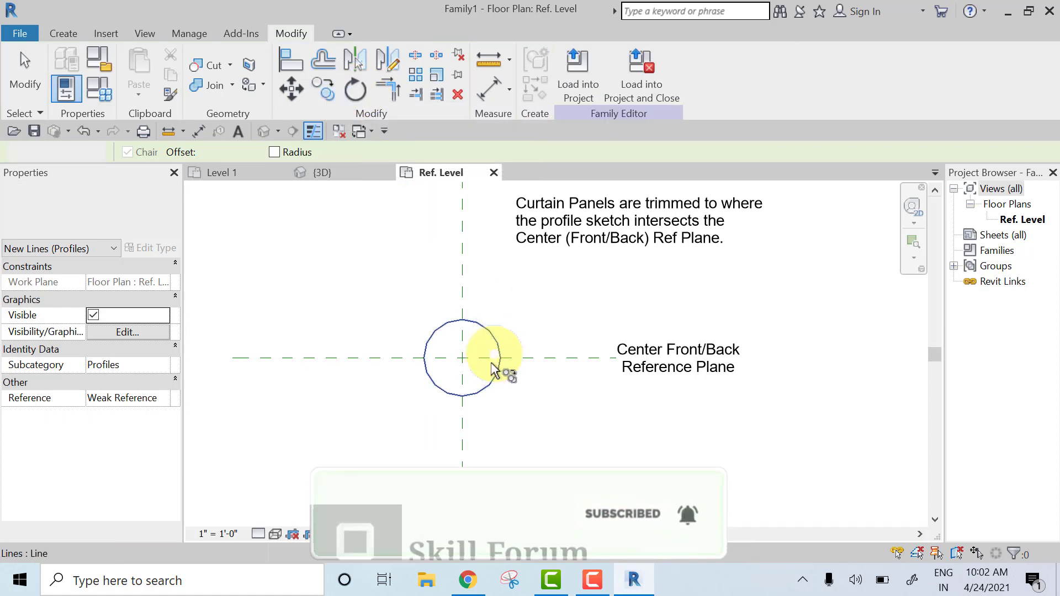
Step: Try to copy the circle straight down along the Center Of Mullion reference plane, and undo the copy
{"action": "left_click", "coordinate": [451, 363]}
{"action": "left_click", "coordinate": [547, 346]}
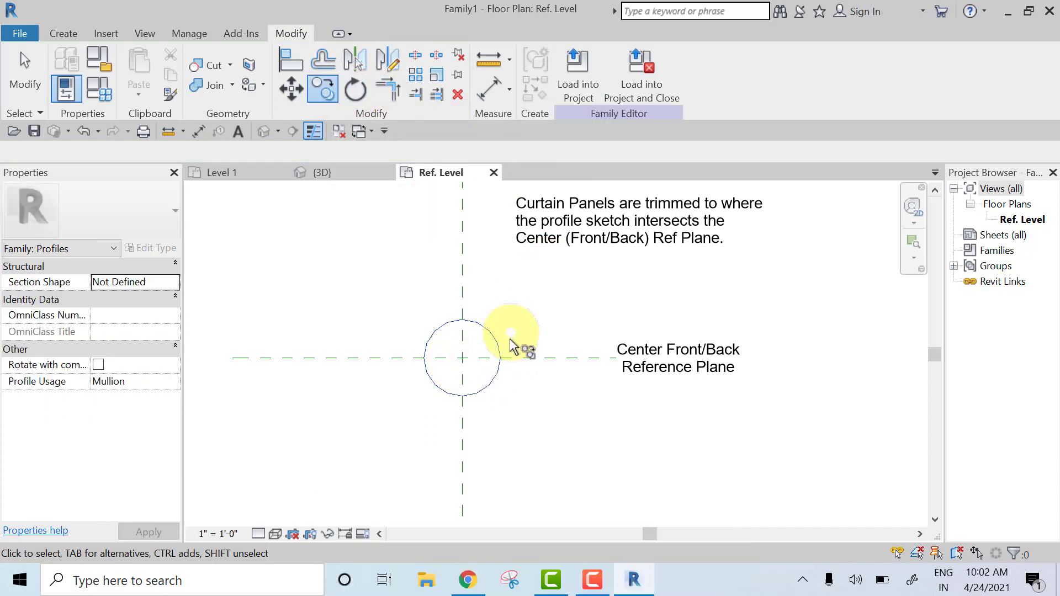
{"action": "left_click", "coordinate": [463, 362]}
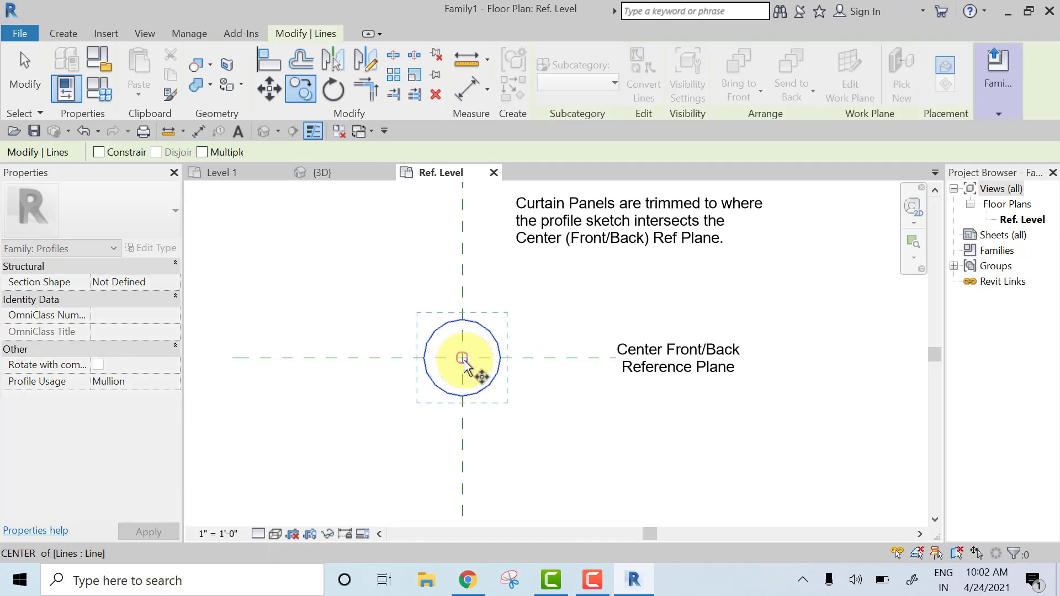
{"action": "left_click_drag", "start_coordinate": [463, 371], "coordinate": [464, 366]}
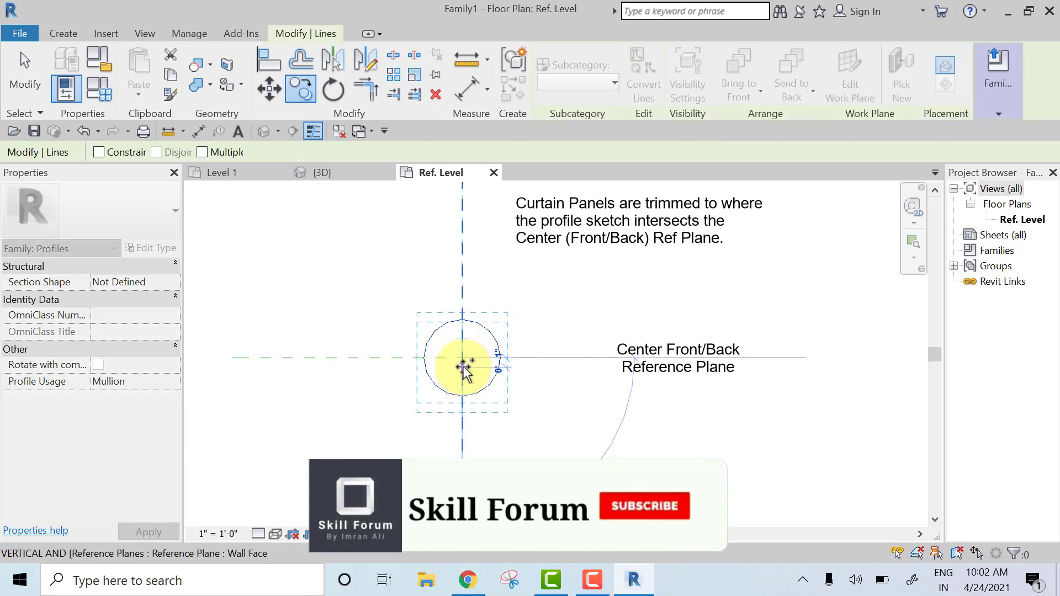
{"action": "left_click", "coordinate": [463, 377]}
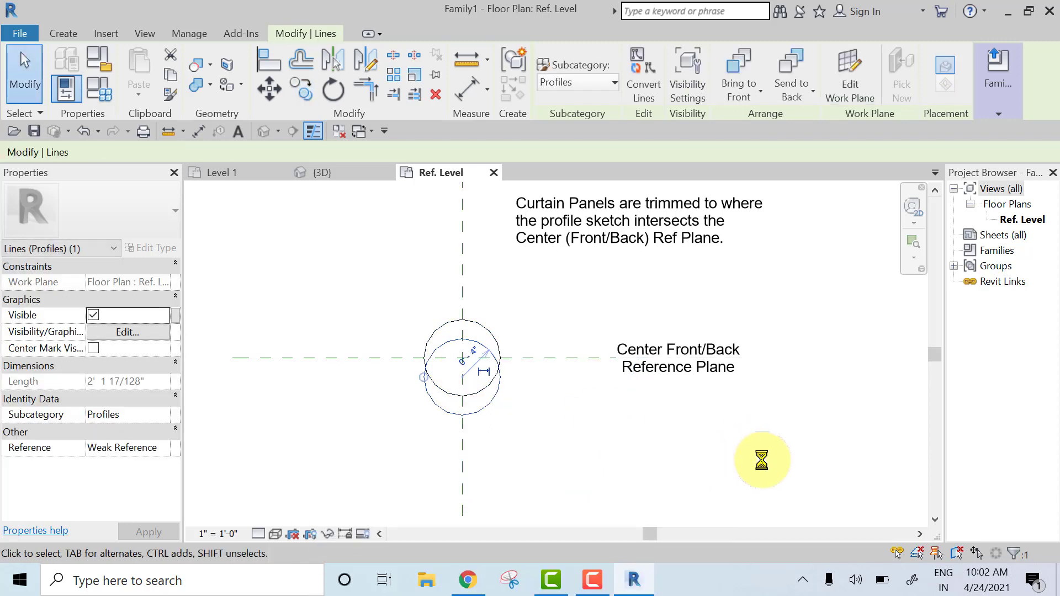
{"action": "key", "text": "ctrl+z"}
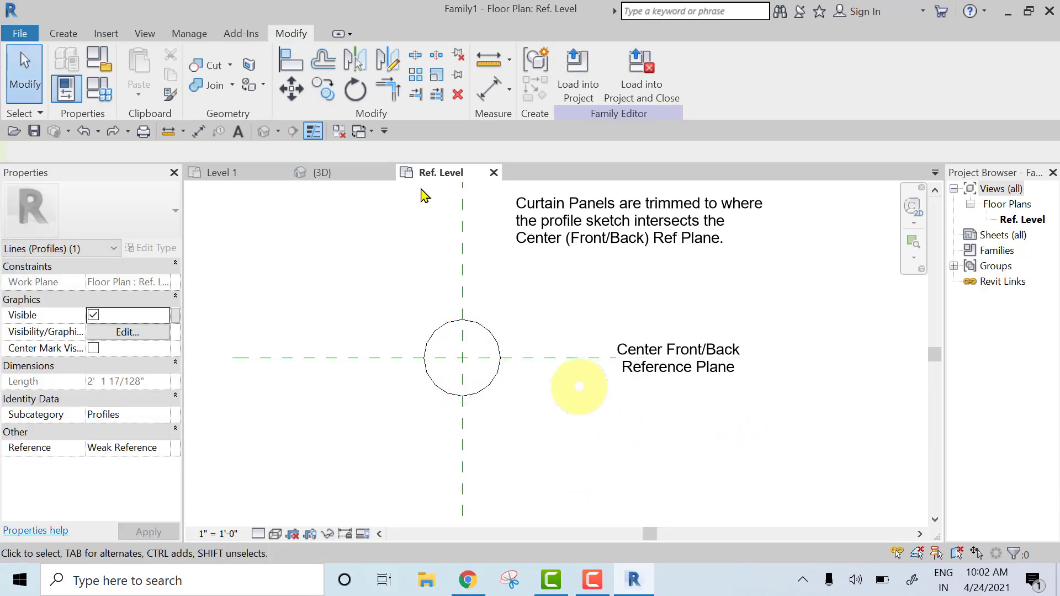
Step: Copy the circle from its centre about 3" straight down along the Center Of Mullion reference plane
{"action": "left_click", "coordinate": [330, 98]}
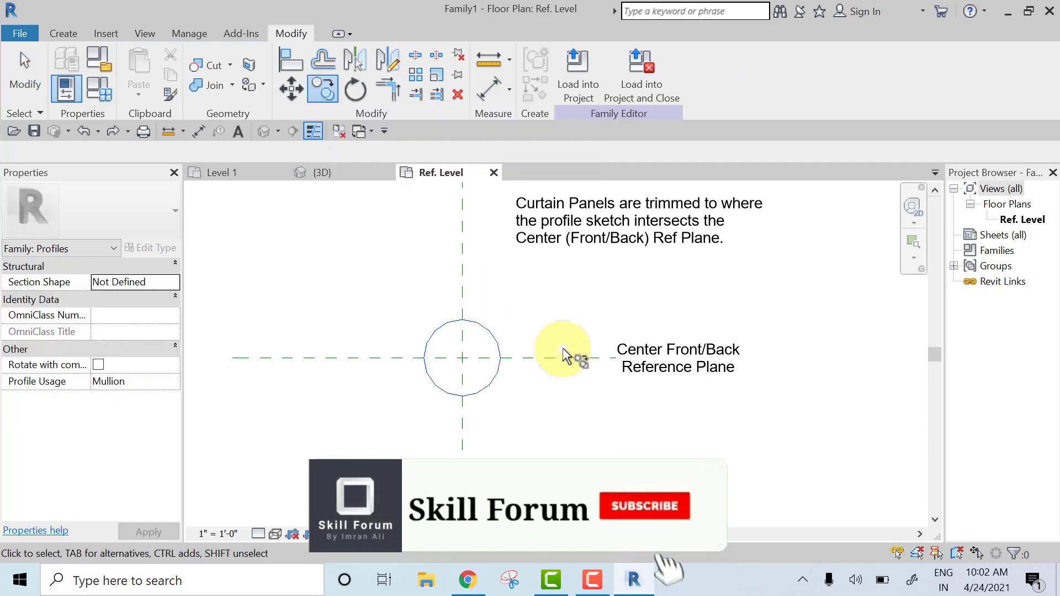
{"action": "left_click", "coordinate": [493, 370]}
{"action": "key", "text": "Return"}
{"action": "left_click", "coordinate": [462, 359]}
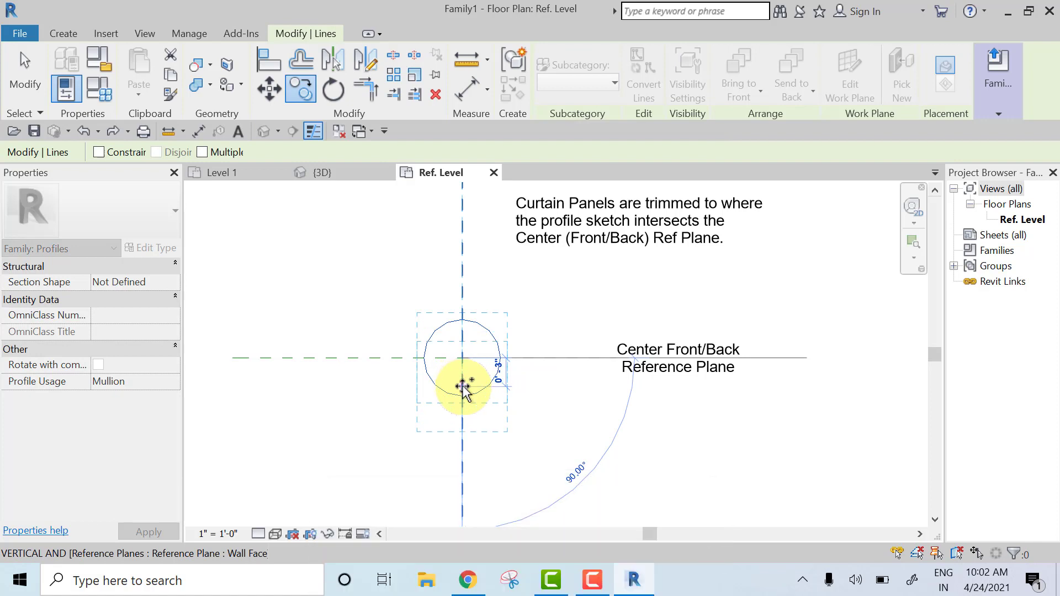
{"action": "left_click", "coordinate": [463, 386]}
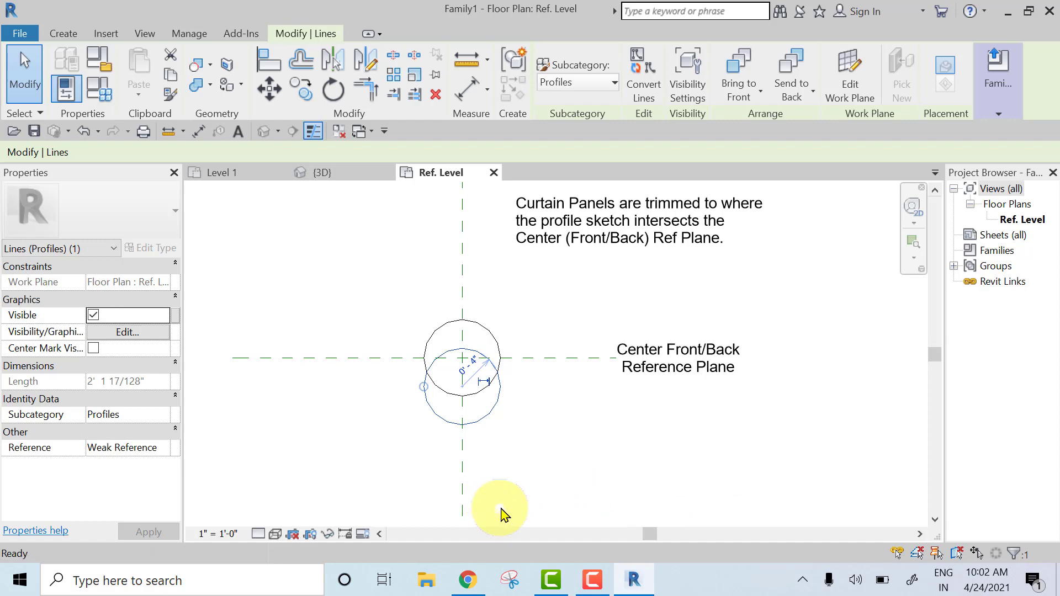
Step: Undo the last copy of the circle
{"action": "key", "text": "ctrl+z"}
{"action": "left_click", "coordinate": [323, 88]}
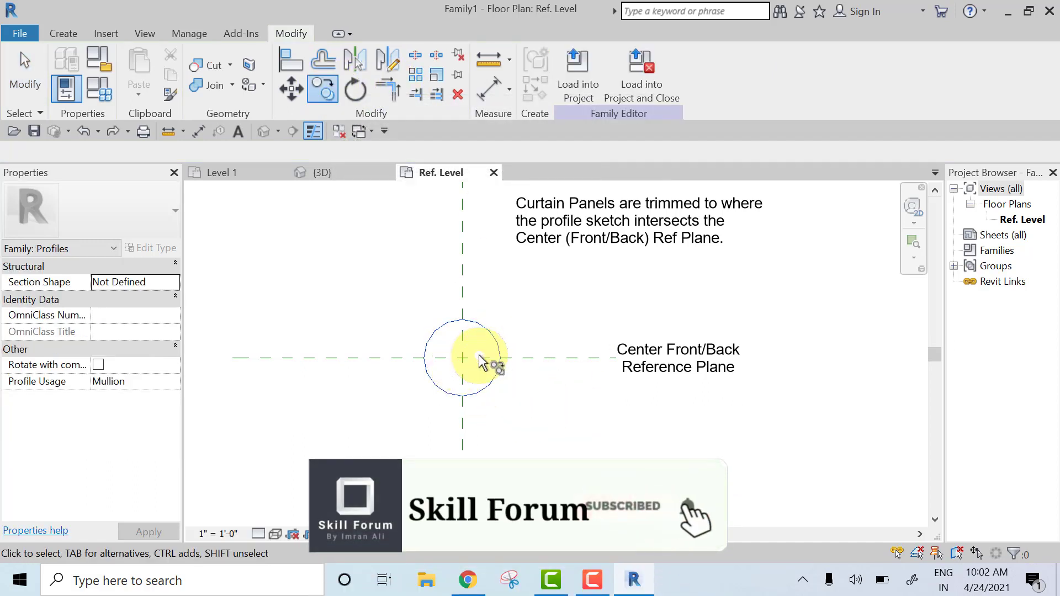
{"action": "key", "text": "Return"}
{"action": "left_click", "coordinate": [463, 358]}
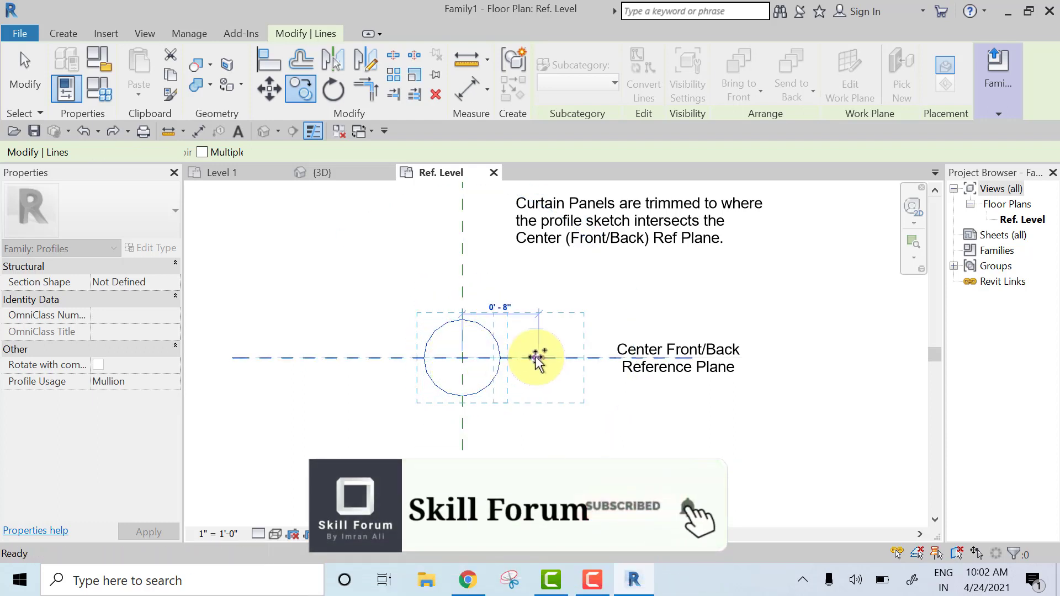
{"action": "key", "text": "Escape"}
{"action": "key", "text": "Escape"}
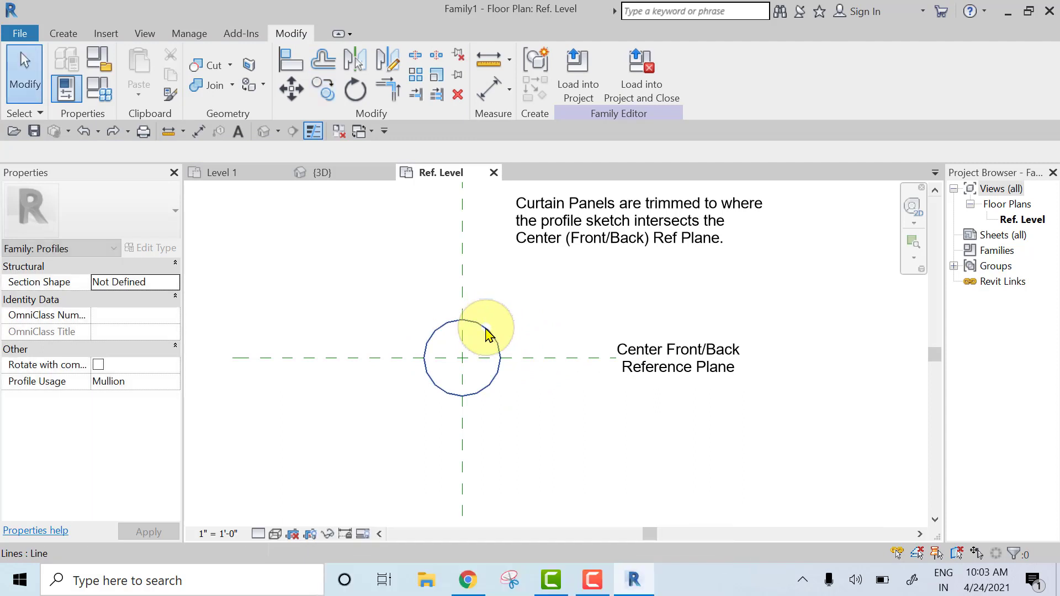
Step: Replace the 4" radius circle with a 2" radius circle centred on the intersection of the two reference planes
{"action": "left_click", "coordinate": [487, 335]}
{"action": "key", "text": "Delete"}
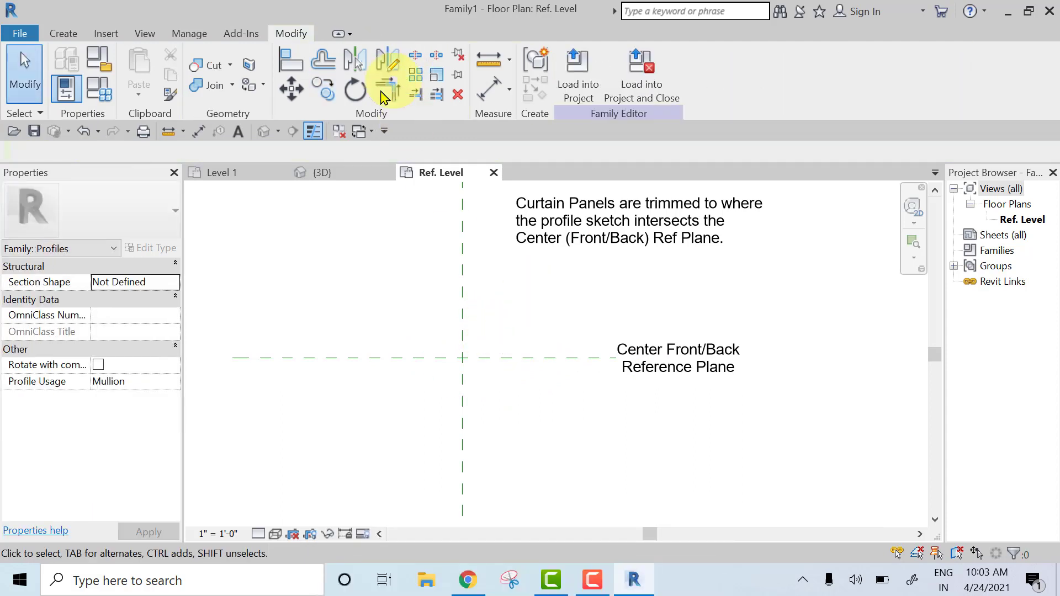
{"action": "left_click", "coordinate": [65, 33]}
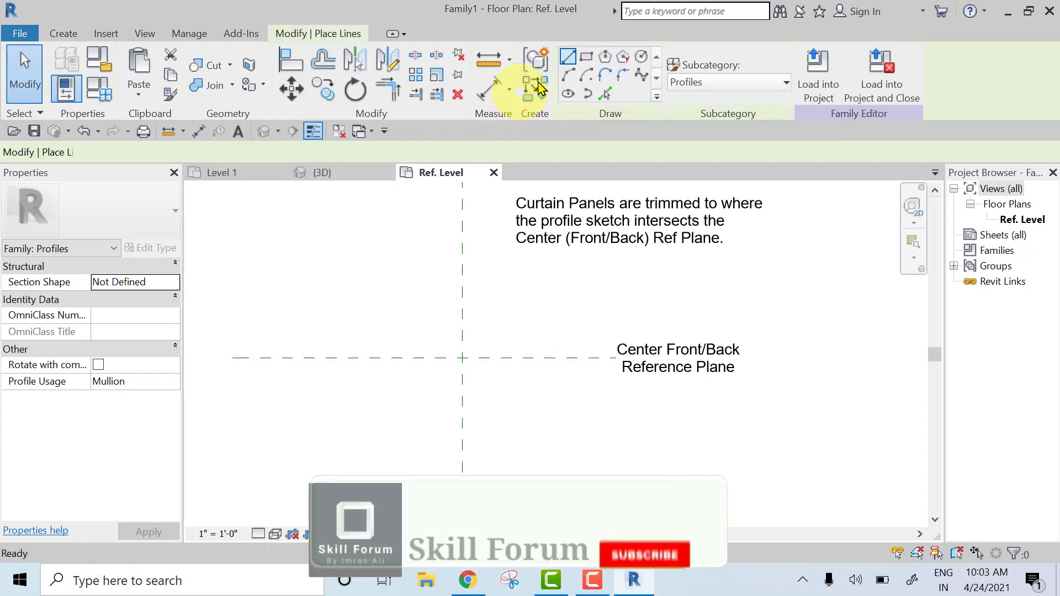
{"action": "left_click", "coordinate": [640, 57]}
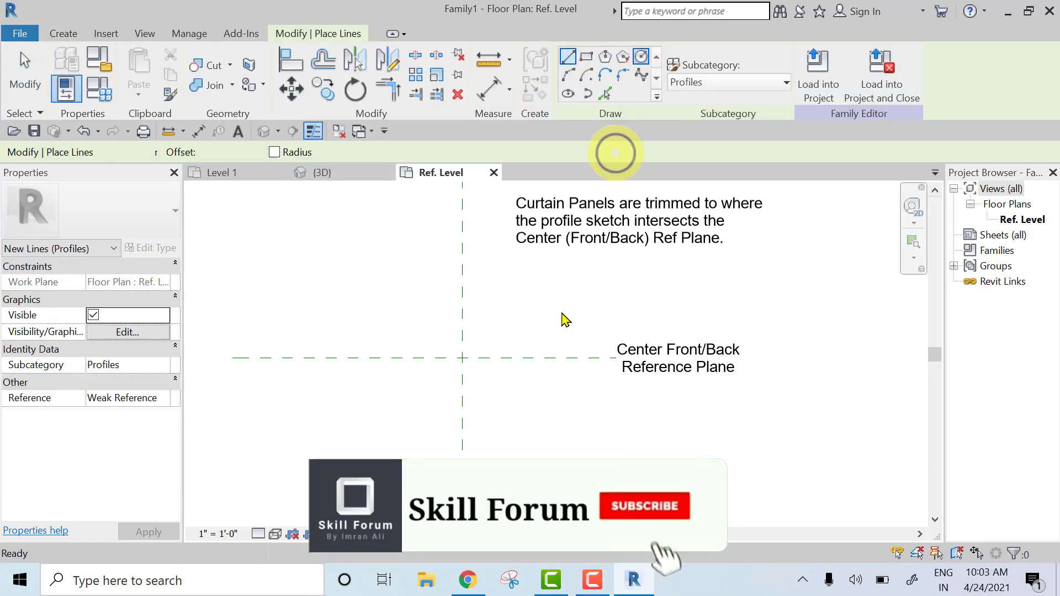
{"action": "left_click", "coordinate": [463, 358]}
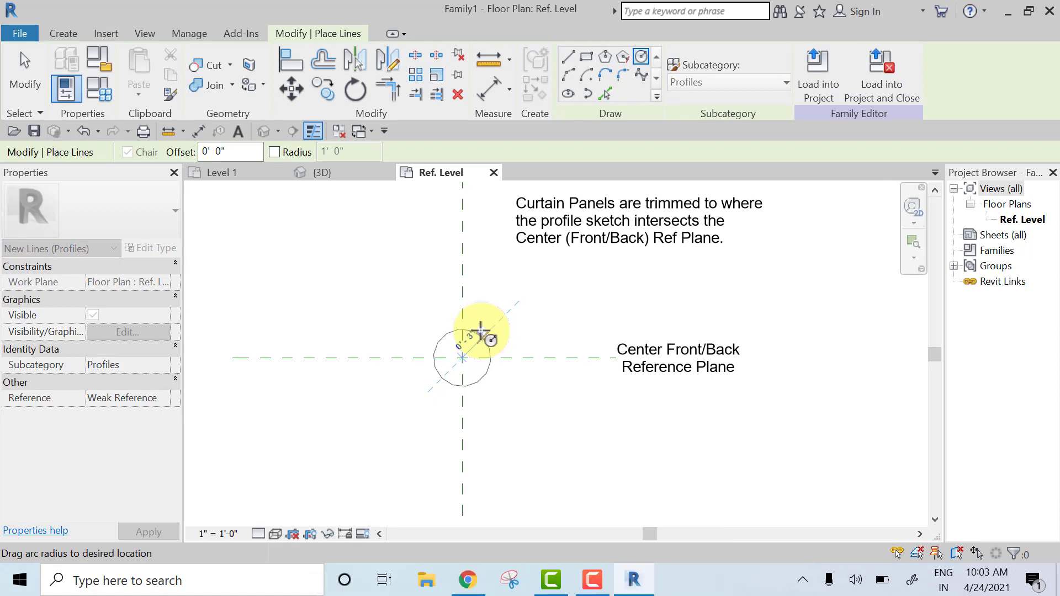
{"action": "left_click", "coordinate": [475, 343]}
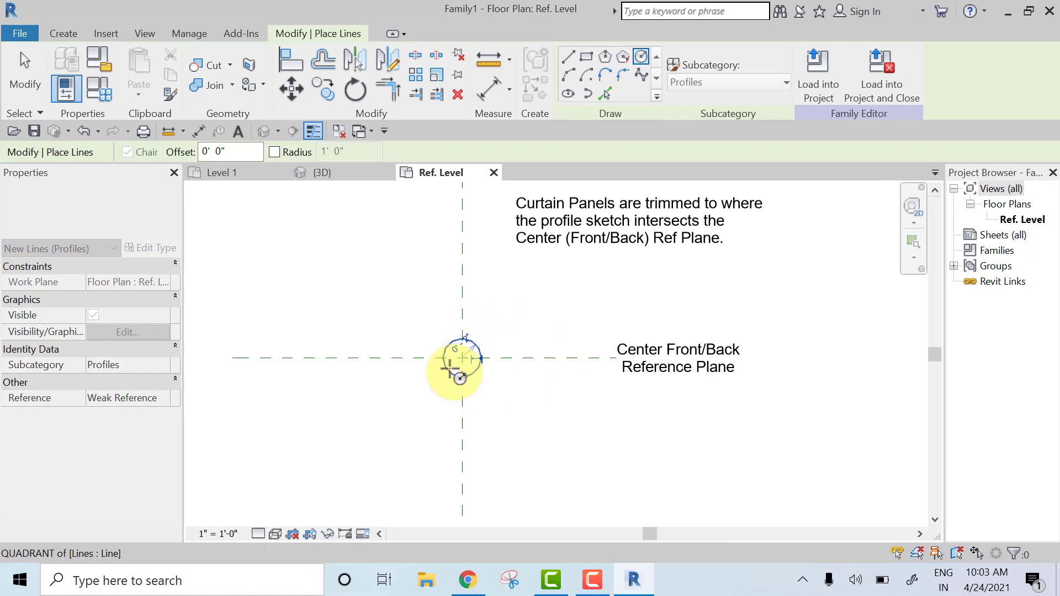
Step: Copy the 2" radius circle from its centre about 3" straight down along the vertical reference plane
{"action": "scroll", "coordinate": [450, 368], "scroll_direction": "up", "scroll_amount": 3}
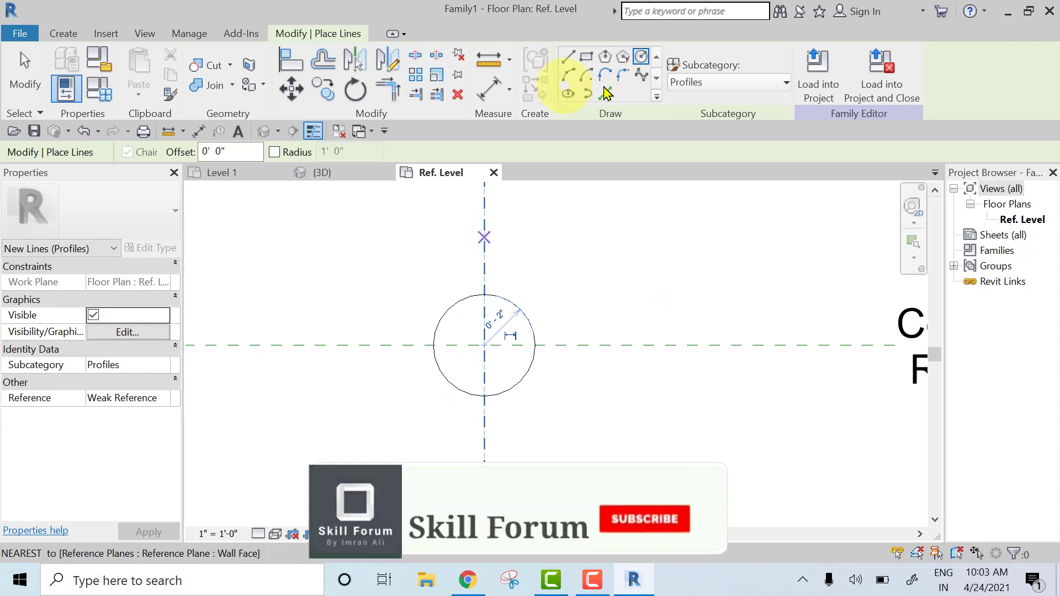
{"action": "left_click", "coordinate": [327, 89]}
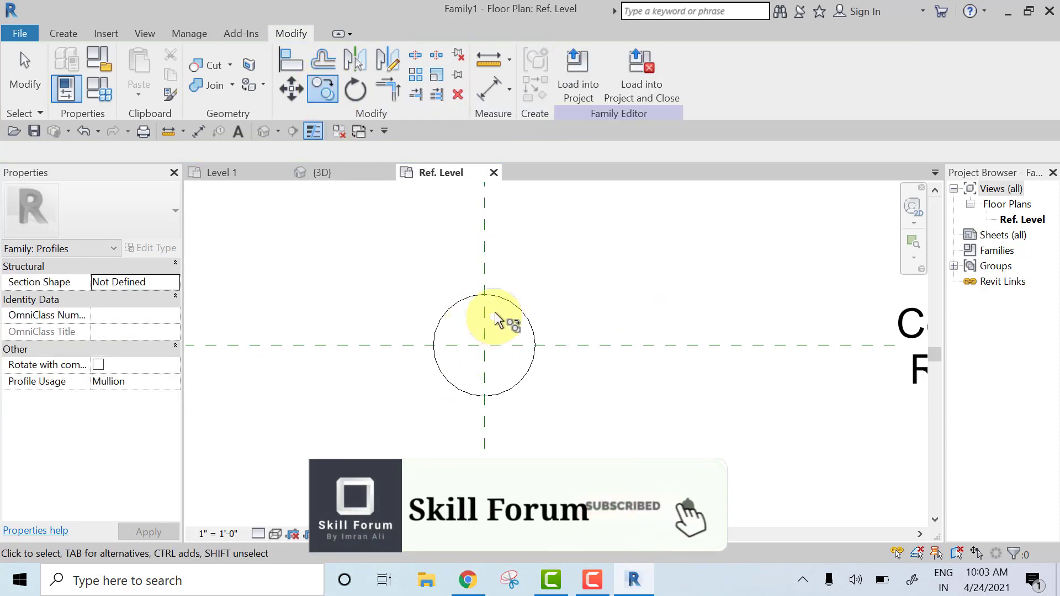
{"action": "left_click", "coordinate": [508, 303]}
{"action": "key", "text": "Return"}
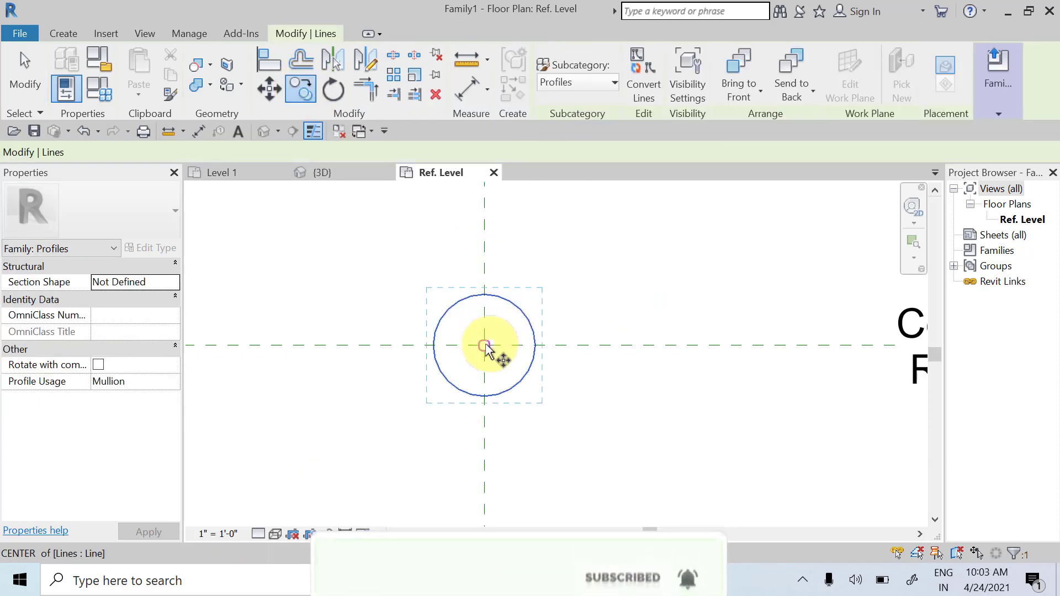
{"action": "left_click", "coordinate": [485, 345]}
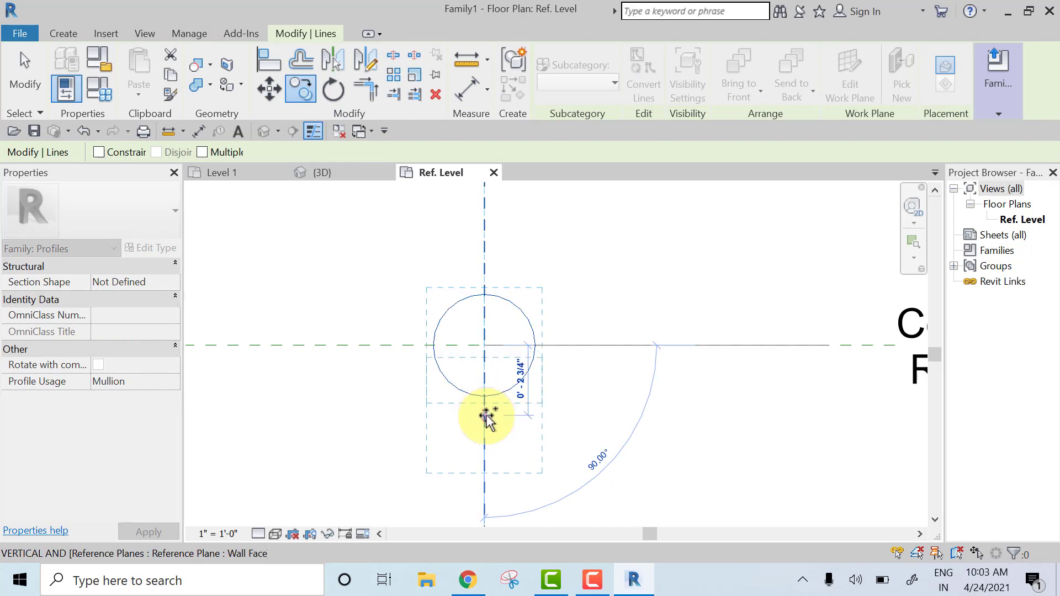
{"action": "left_click", "coordinate": [521, 430]}
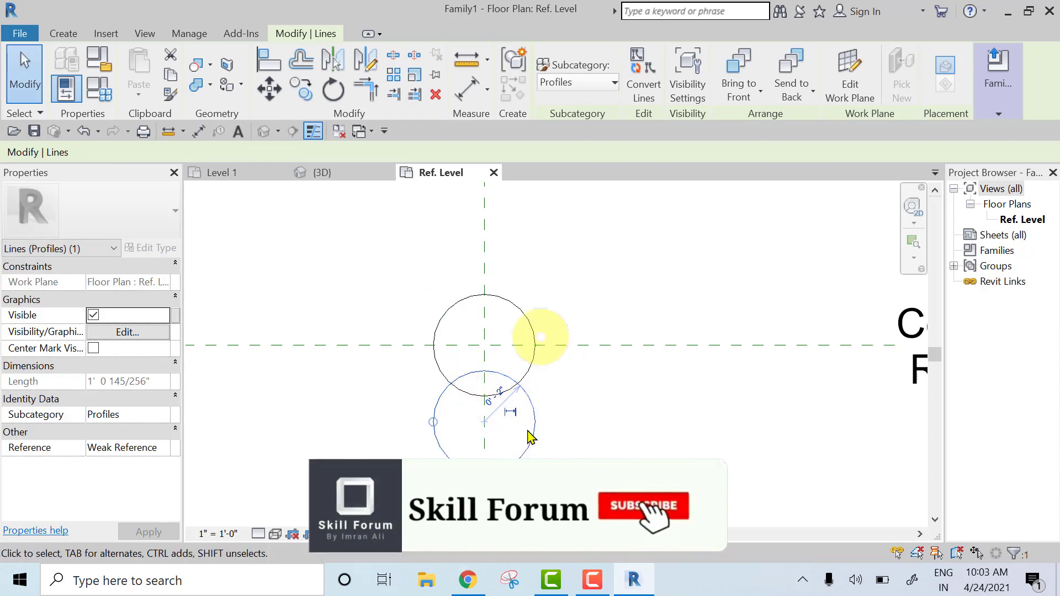
Step: Measure the distance from the original circle's centre to the uppermost point of the copied circle
{"action": "left_click", "coordinate": [467, 60]}
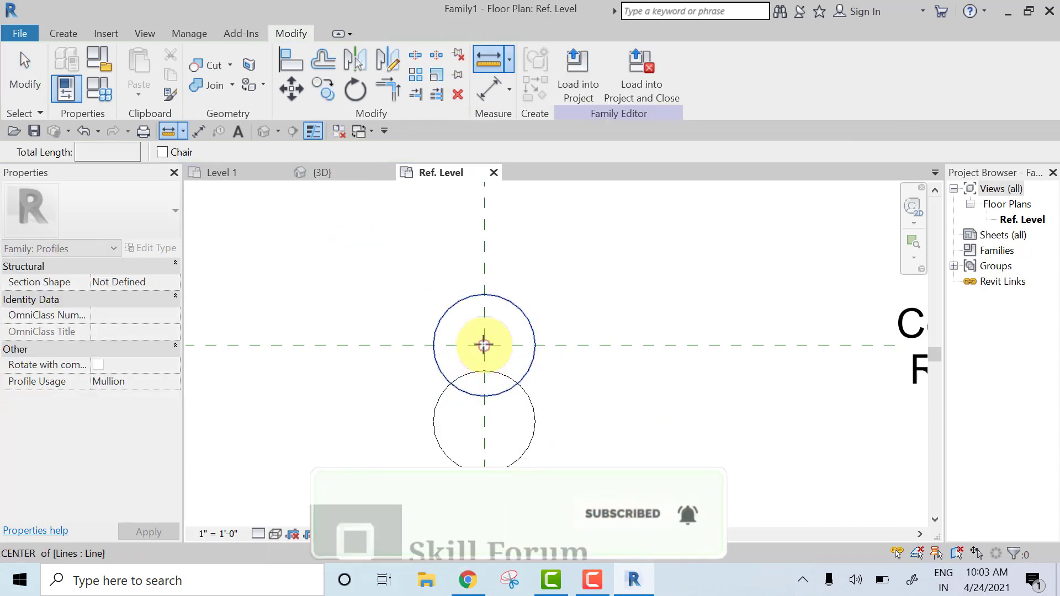
{"action": "left_click", "coordinate": [484, 345]}
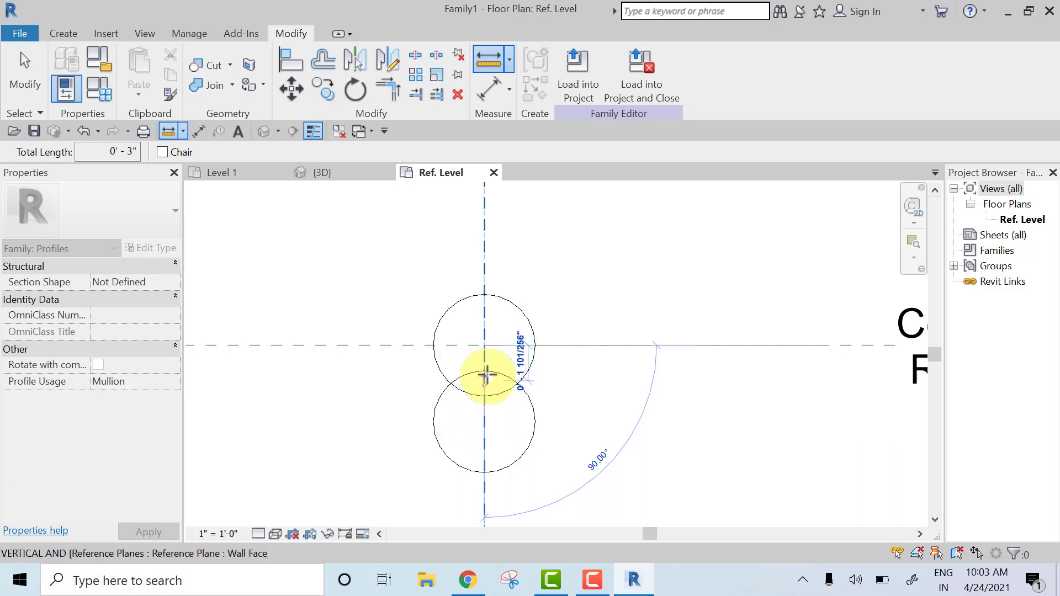
{"action": "left_click", "coordinate": [486, 371]}
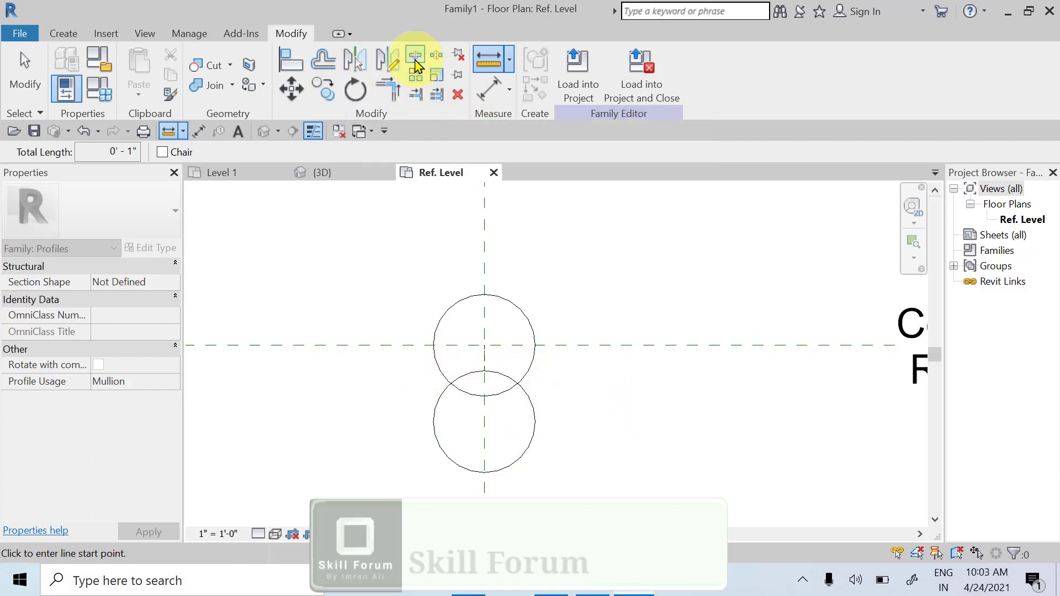
Step: Split and trim the two circles at their intersections, keeping the original circle's outer arc and the copy's arc as a concave underside
{"action": "left_click", "coordinate": [415, 55]}
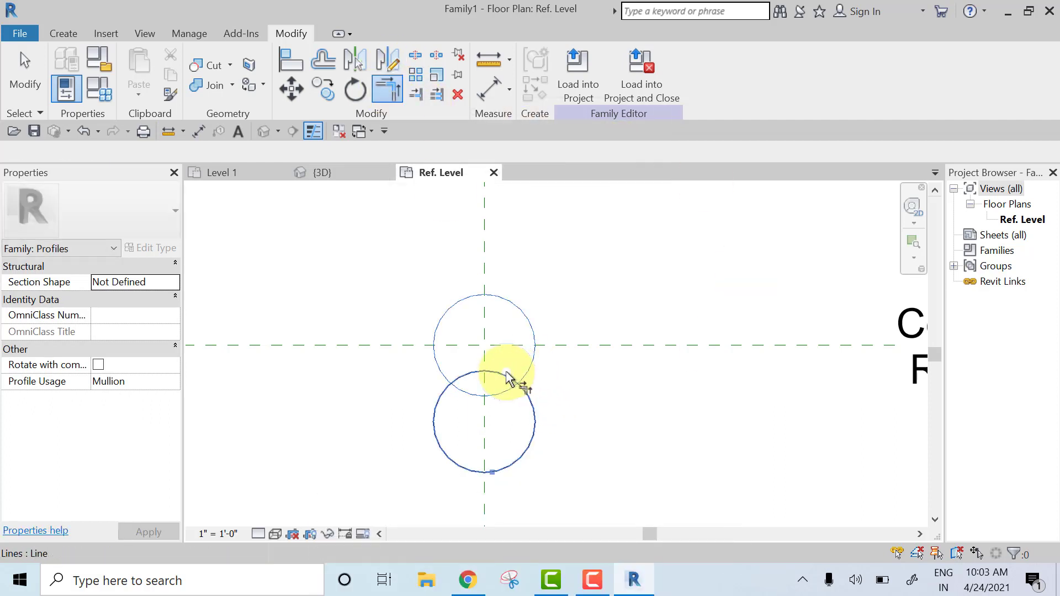
{"action": "left_click", "coordinate": [447, 384]}
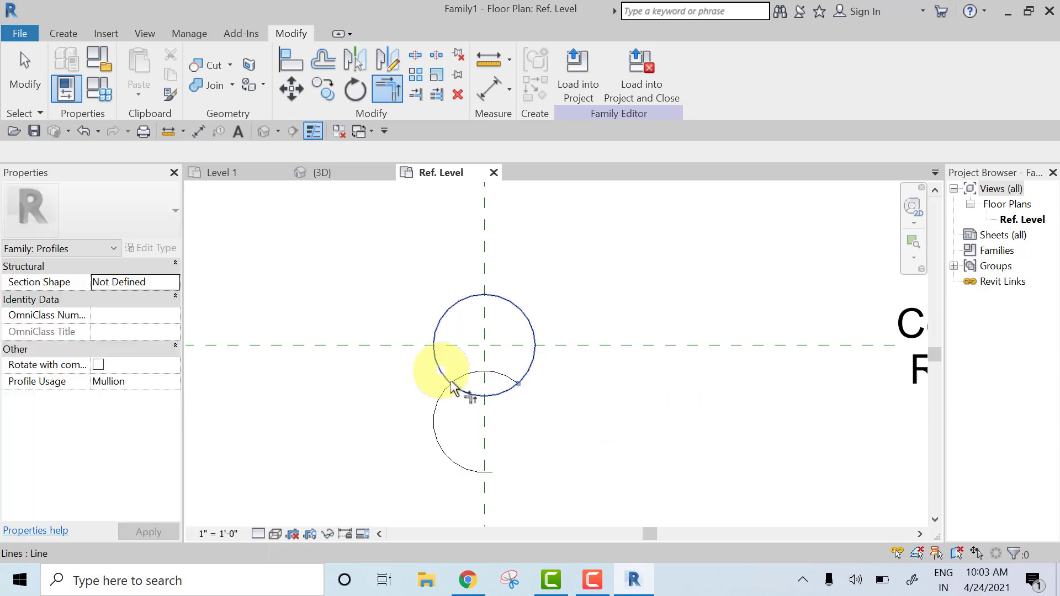
{"action": "left_click", "coordinate": [415, 57]}
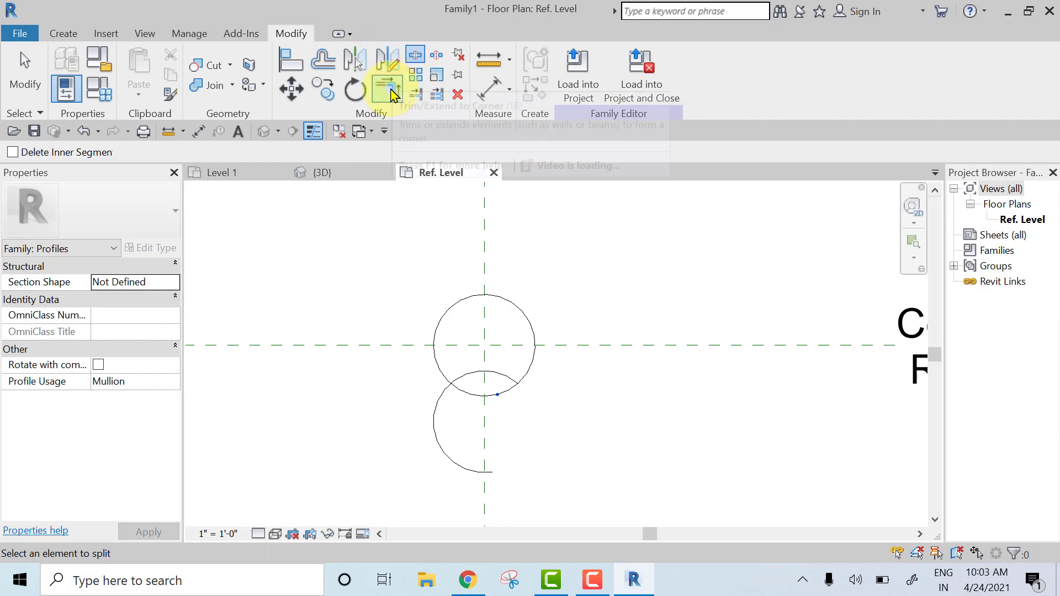
{"action": "left_click", "coordinate": [387, 88]}
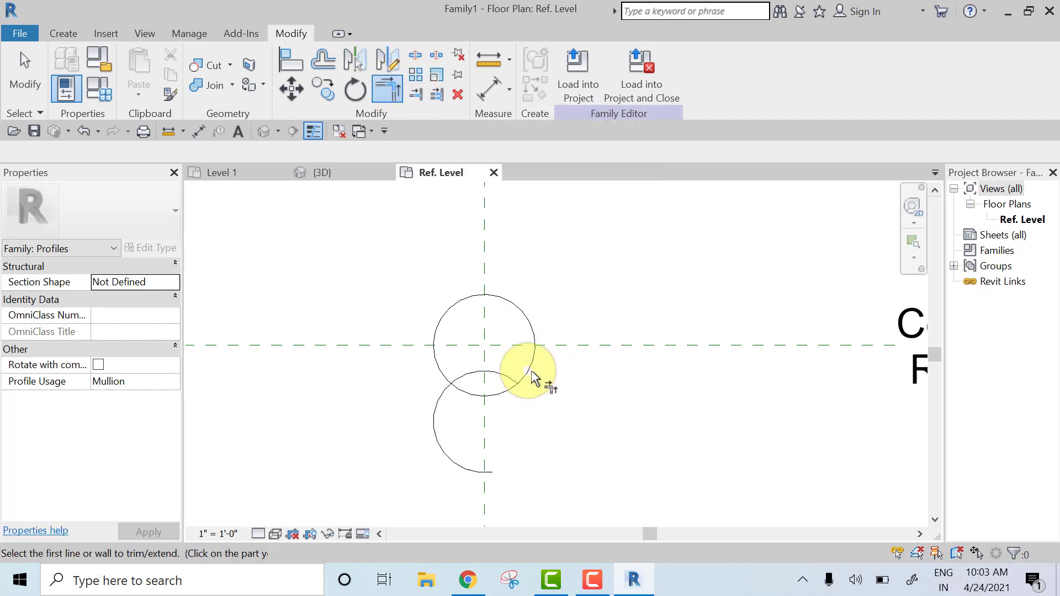
{"action": "left_click", "coordinate": [518, 380]}
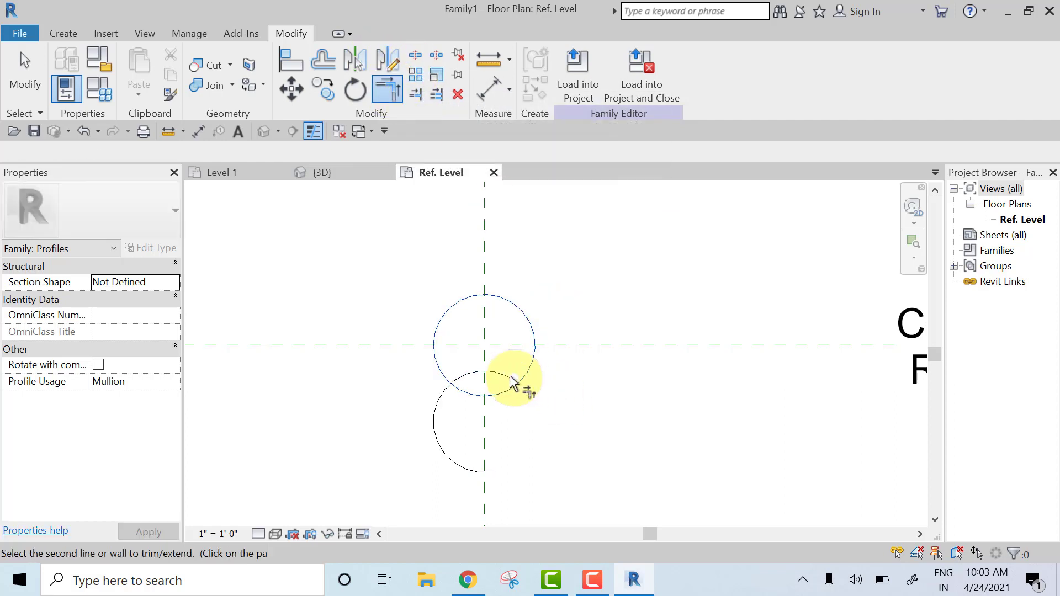
{"action": "left_click", "coordinate": [503, 377]}
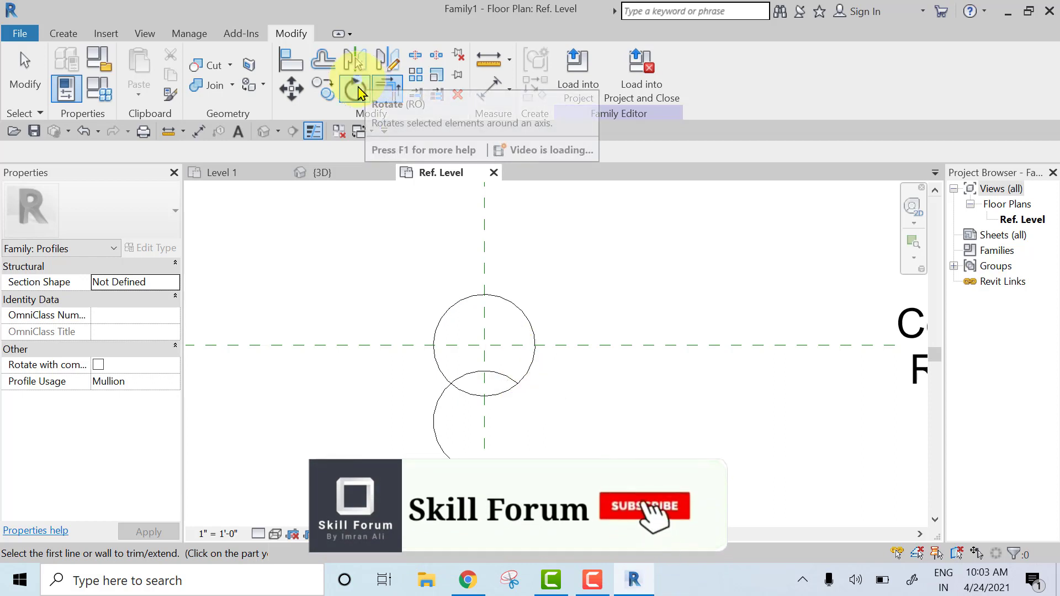
{"action": "left_click", "coordinate": [444, 378]}
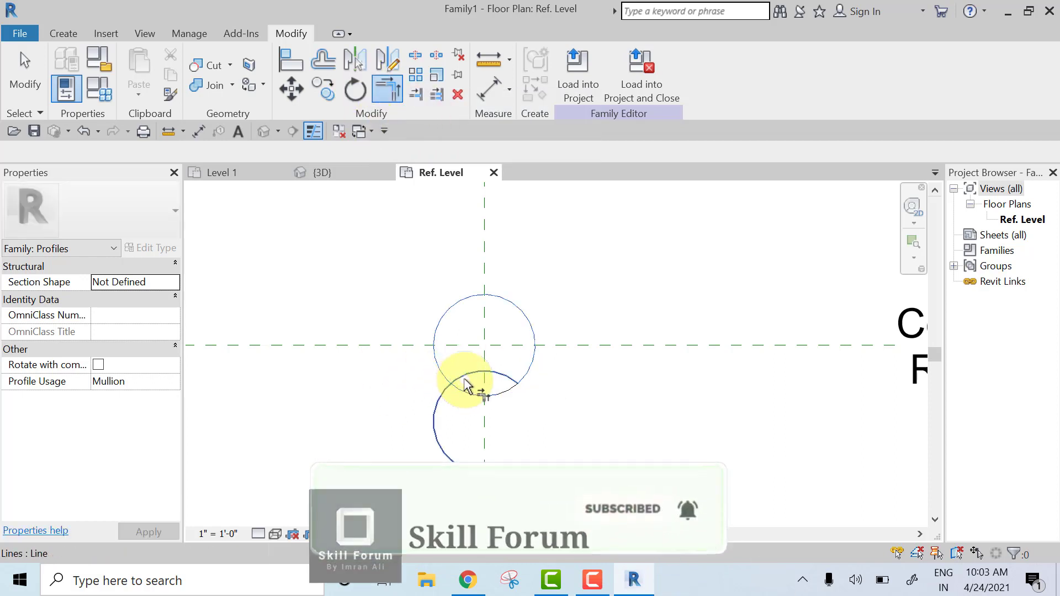
{"action": "left_click", "coordinate": [464, 385]}
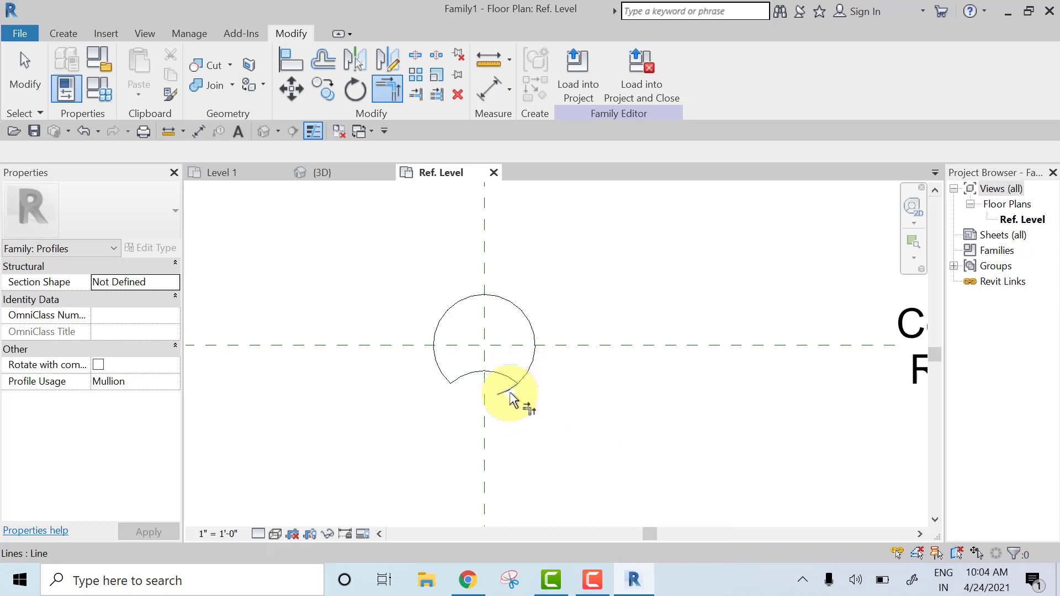
Step: Delete the leftover short arc segment below the profile's lower right corner to leave a clean closed outline
{"action": "key", "text": "Escape"}
{"action": "key", "text": "Escape"}
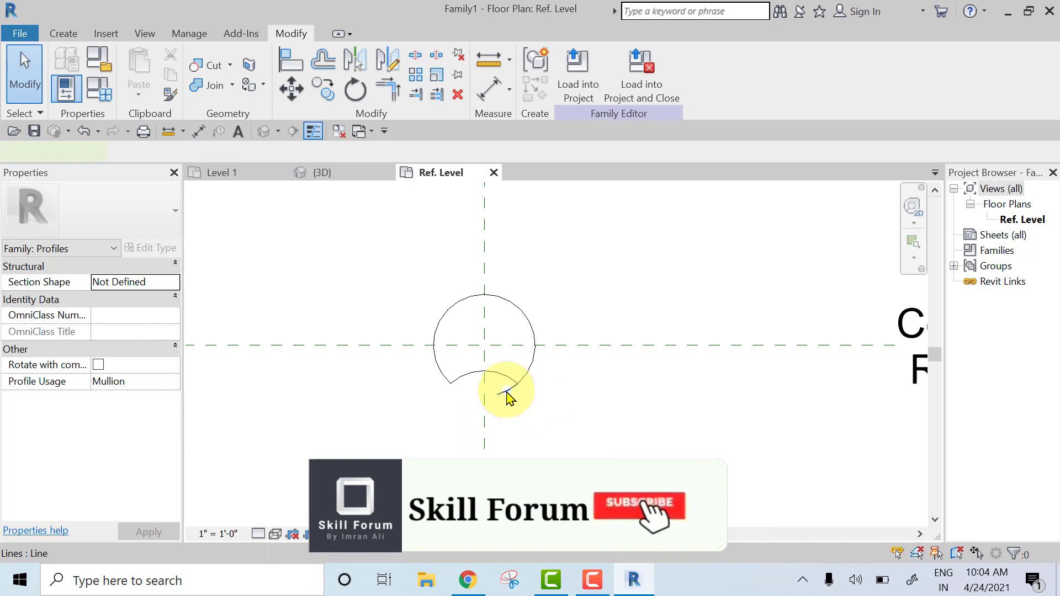
{"action": "left_click", "coordinate": [507, 392]}
{"action": "key", "text": "Delete"}
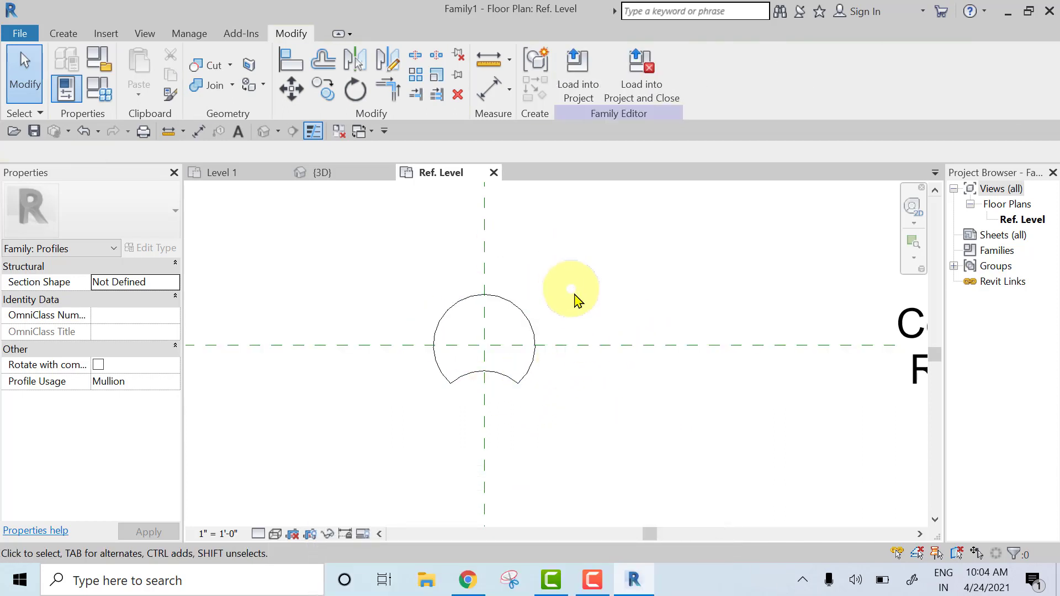
Step: Measure the distance from the reference plane intersection down to the midpoint of the profile's concave arc
{"action": "middle_click_drag", "start_coordinate": [574, 301], "coordinate": [630, 326]}
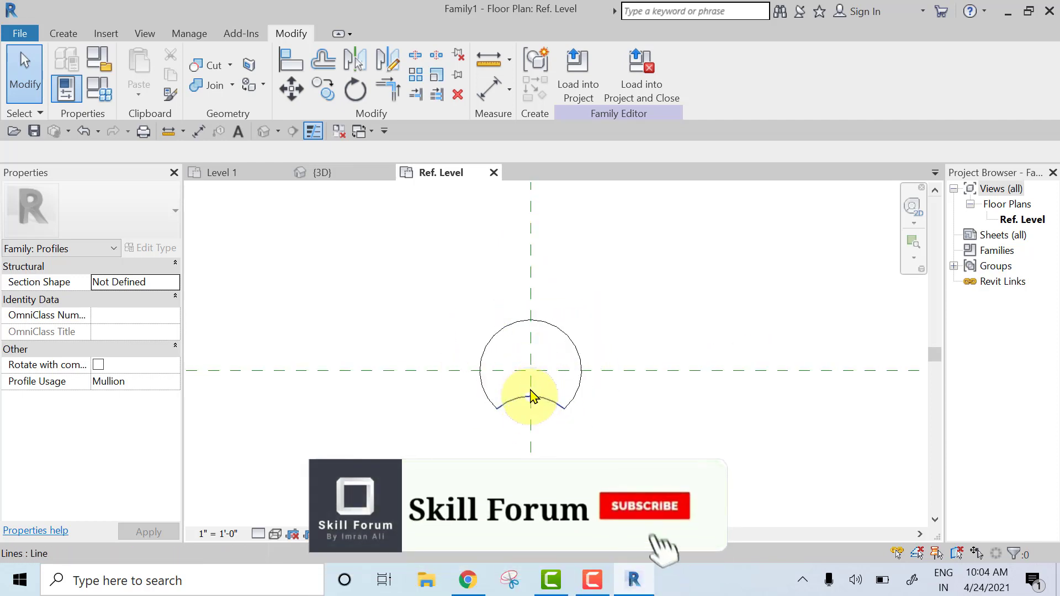
{"action": "left_click", "coordinate": [488, 61]}
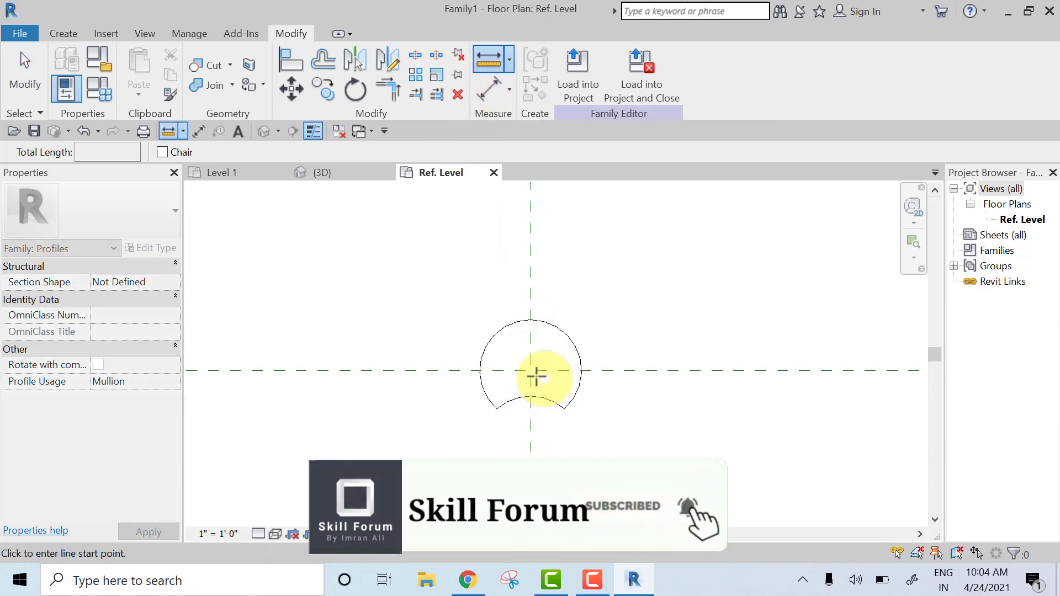
{"action": "left_click", "coordinate": [531, 371]}
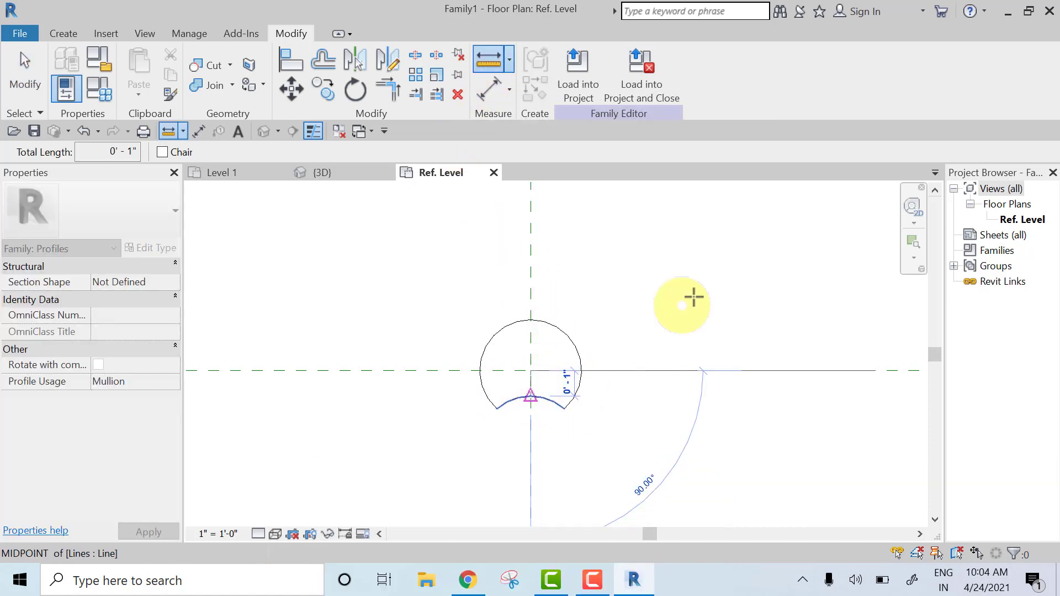
{"action": "key", "text": "Escape"}
{"action": "key", "text": "Escape"}
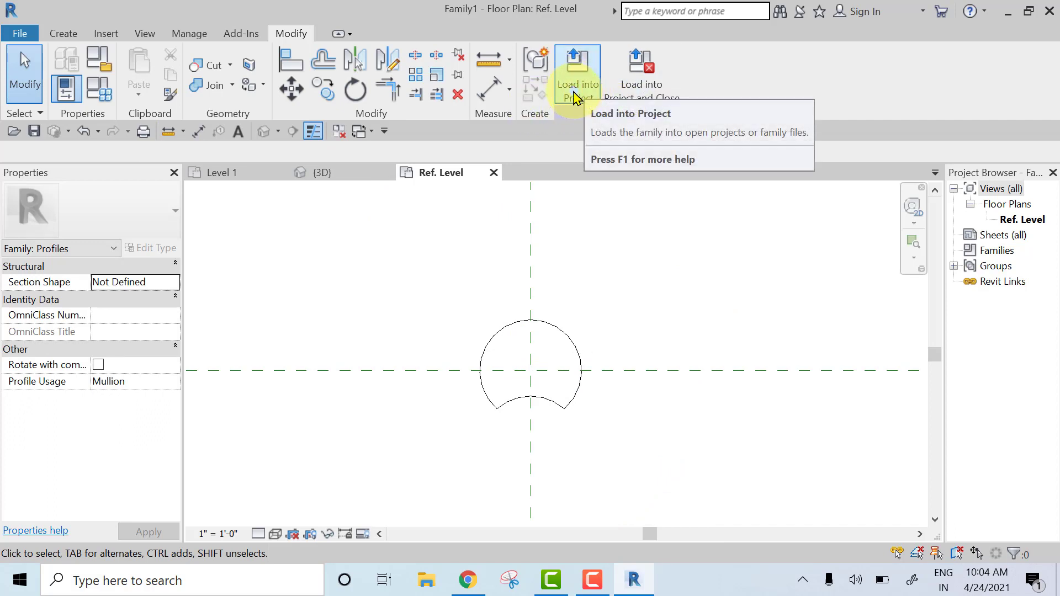
Step: Load the mullion profile family into Project1 and show the curtain wall in the {3D} view
{"action": "left_click", "coordinate": [574, 97]}
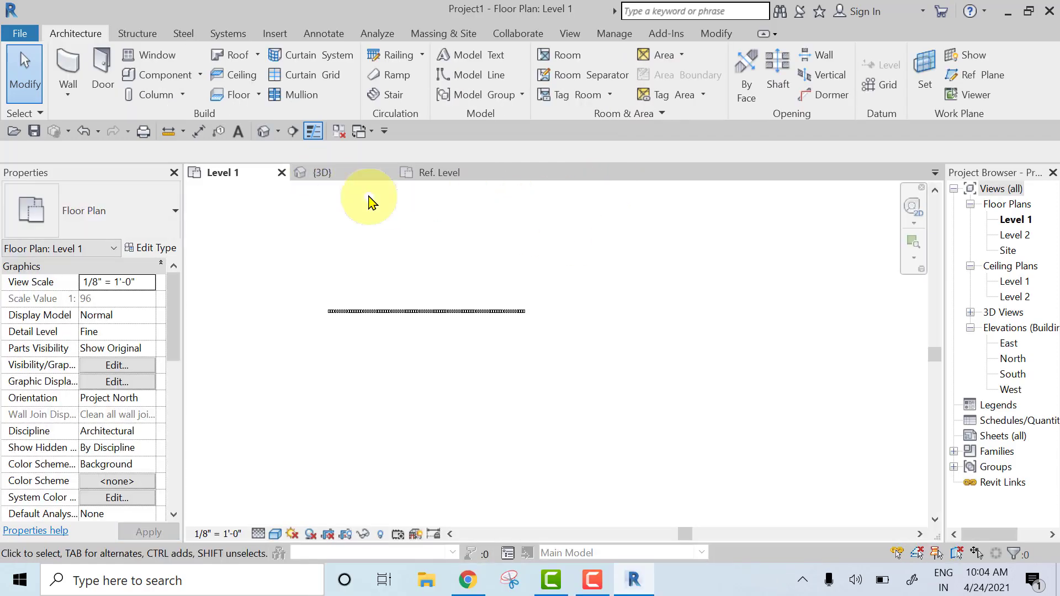
{"action": "left_click", "coordinate": [347, 172]}
{"action": "scroll", "coordinate": [685, 317], "scroll_direction": "up", "scroll_amount": 4}
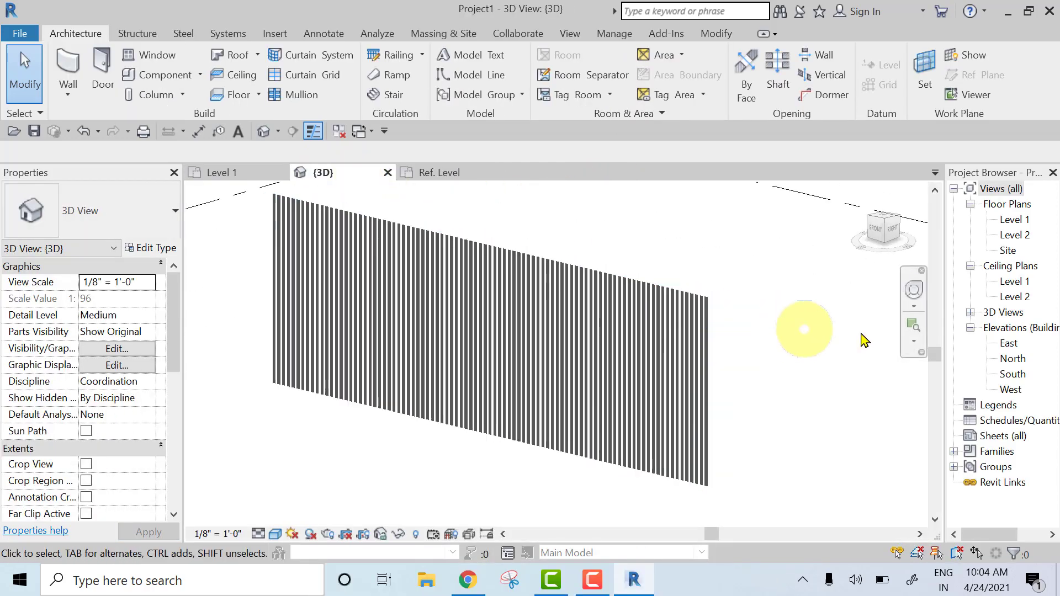
Step: Duplicate the 2.5" Circular mullion type under Circular Mullion and name the copy Log Wall
{"action": "left_click", "coordinate": [955, 452]}
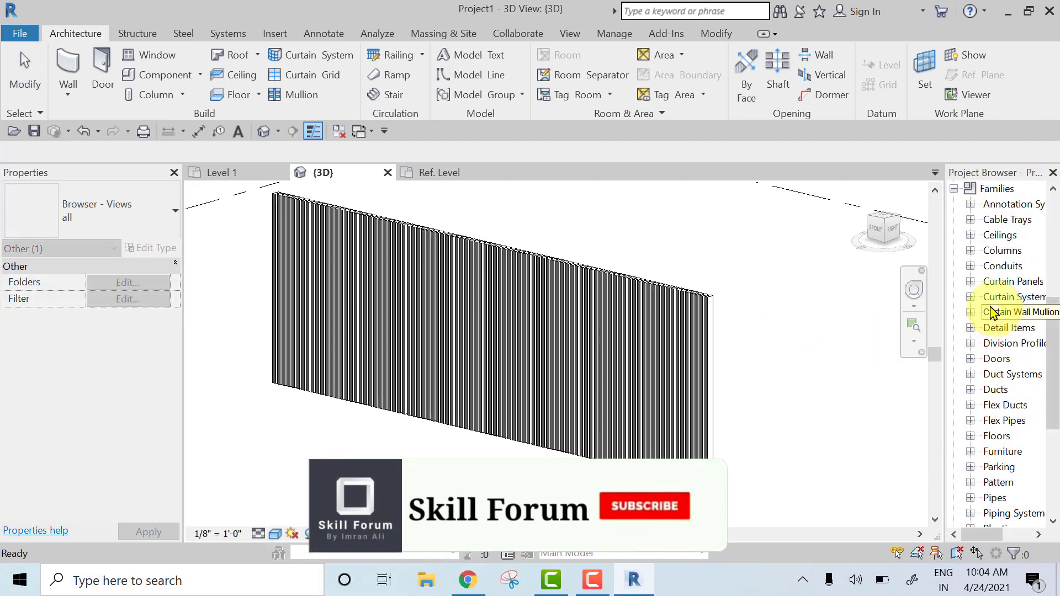
{"action": "left_click", "coordinate": [970, 313]}
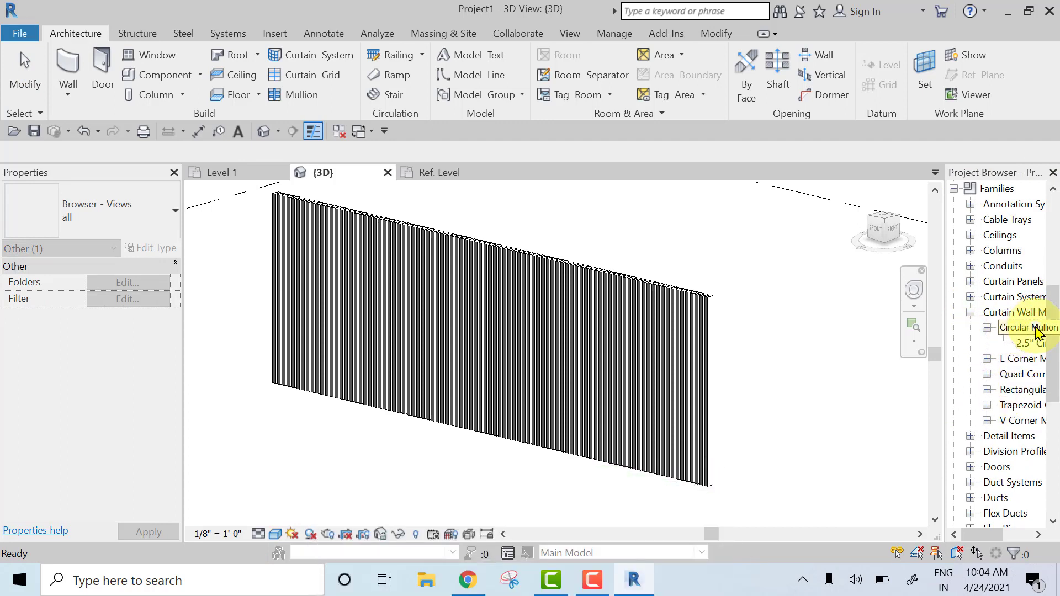
{"action": "left_click", "coordinate": [1031, 343]}
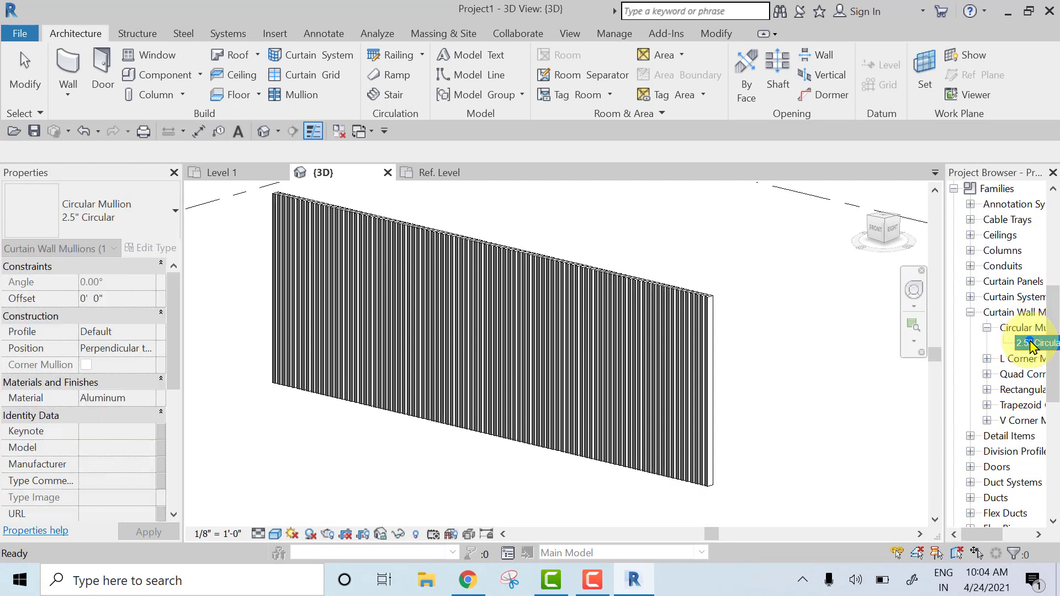
{"action": "right_click", "coordinate": [1031, 344]}
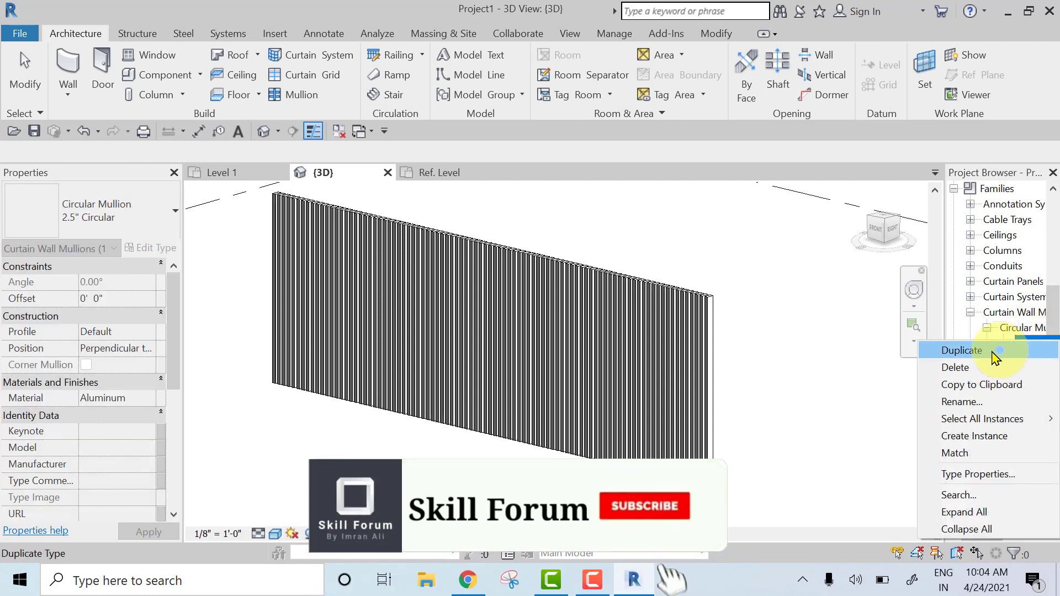
{"action": "left_click", "coordinate": [989, 351]}
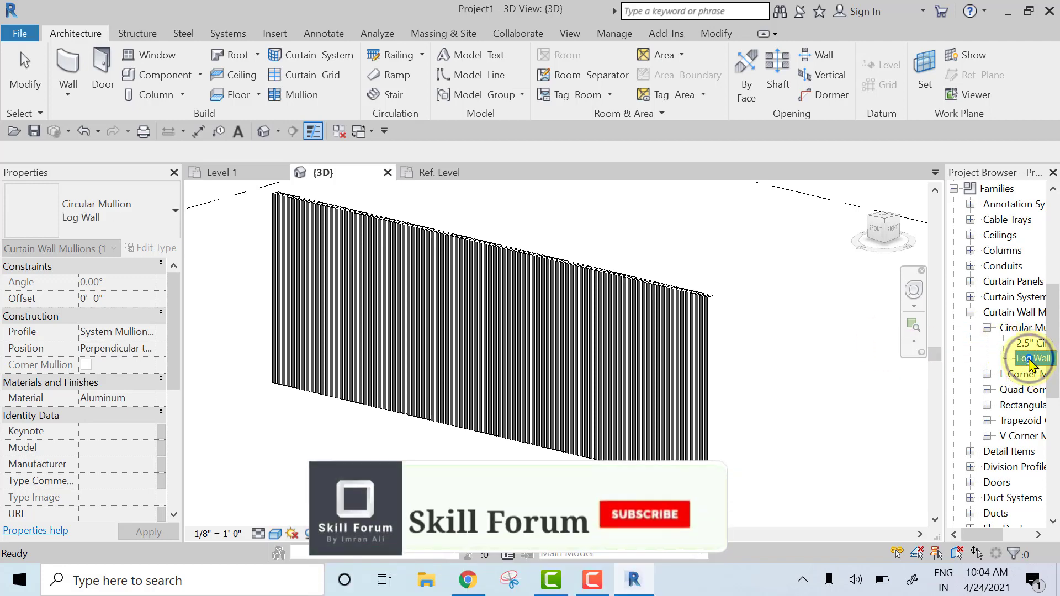
Step: Set the profile of the Log Wall mullion type to Family1 : Family1
{"action": "double_click", "coordinate": [1029, 360]}
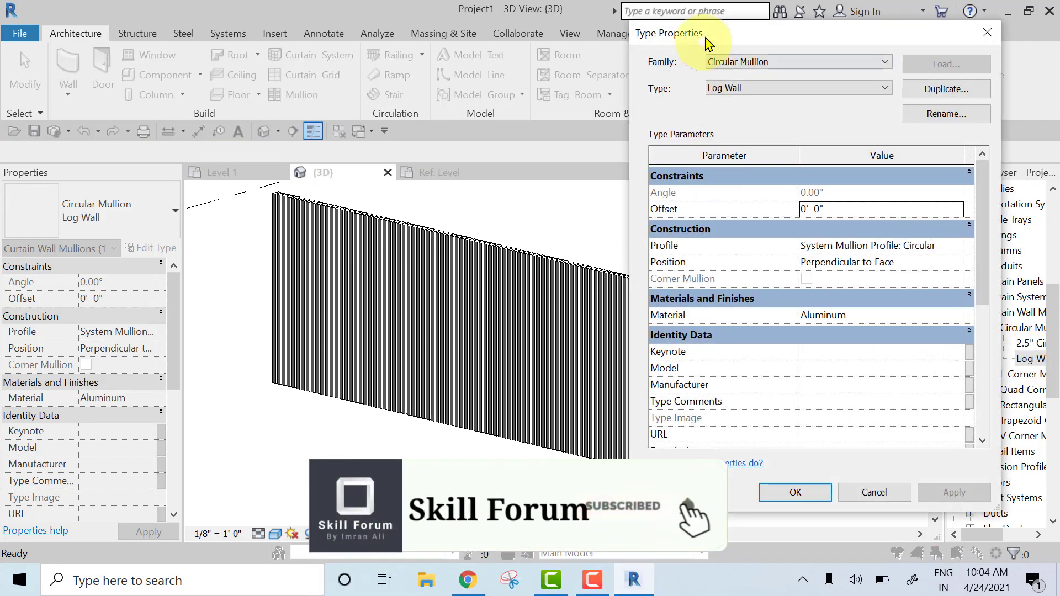
{"action": "left_click_drag", "start_coordinate": [708, 22], "coordinate": [429, 26]}
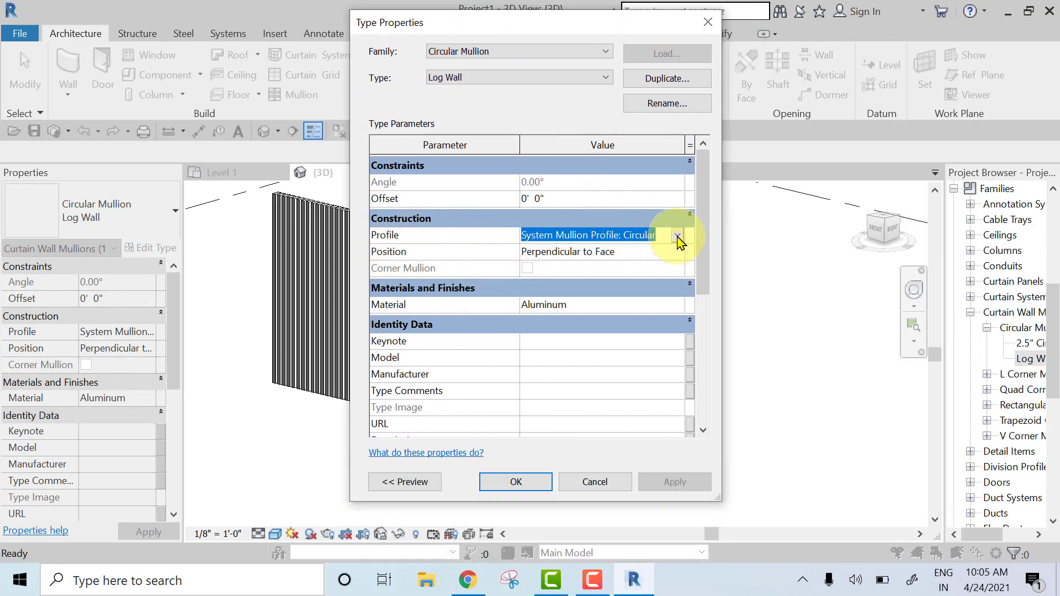
{"action": "left_click", "coordinate": [678, 235]}
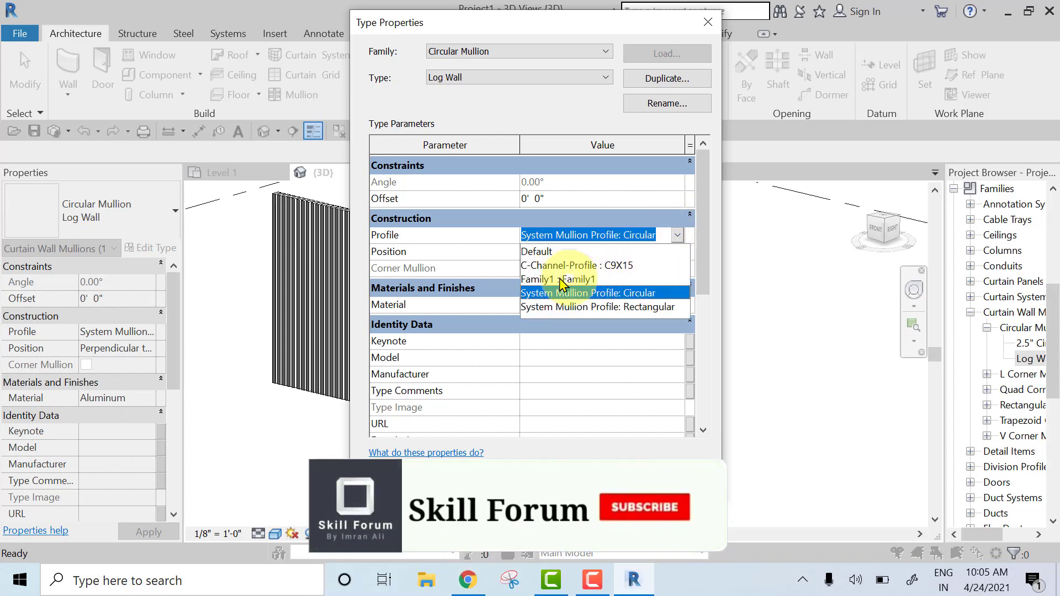
{"action": "left_click", "coordinate": [586, 280]}
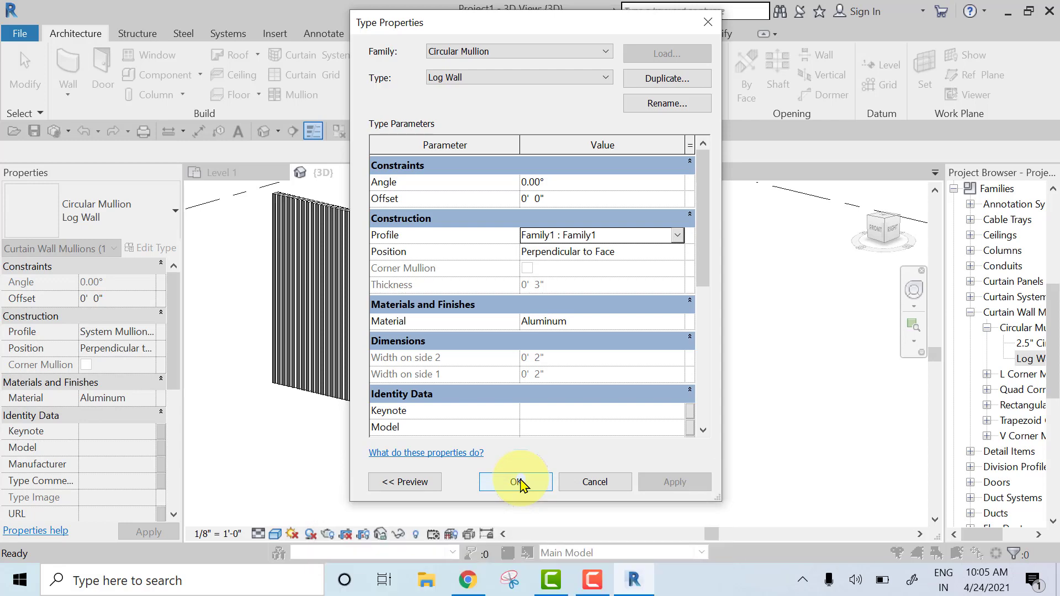
{"action": "left_click", "coordinate": [525, 482]}
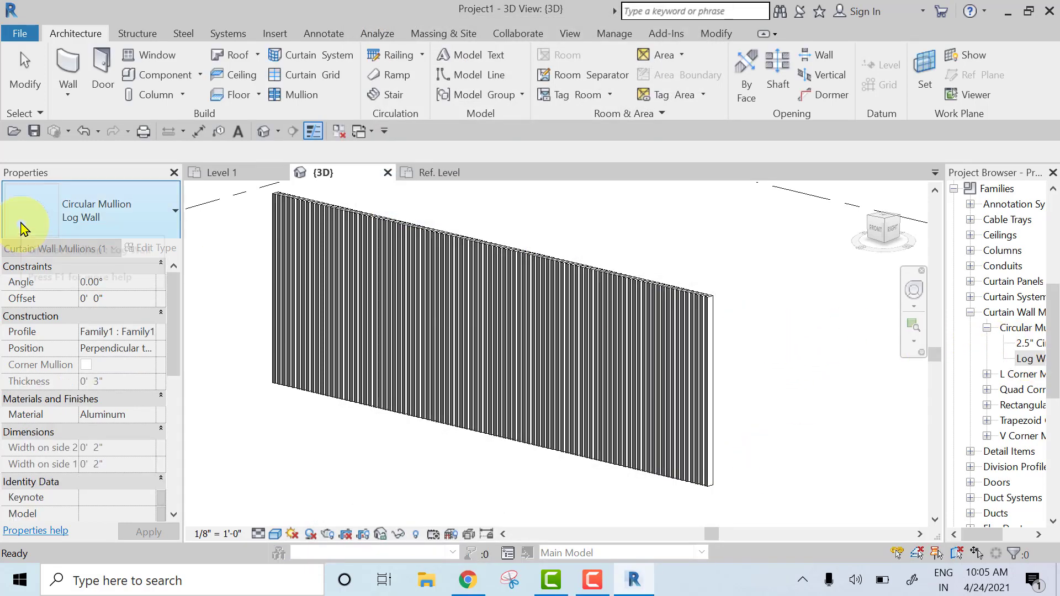
{"action": "left_click", "coordinate": [853, 326]}
{"action": "left_click", "coordinate": [1026, 359]}
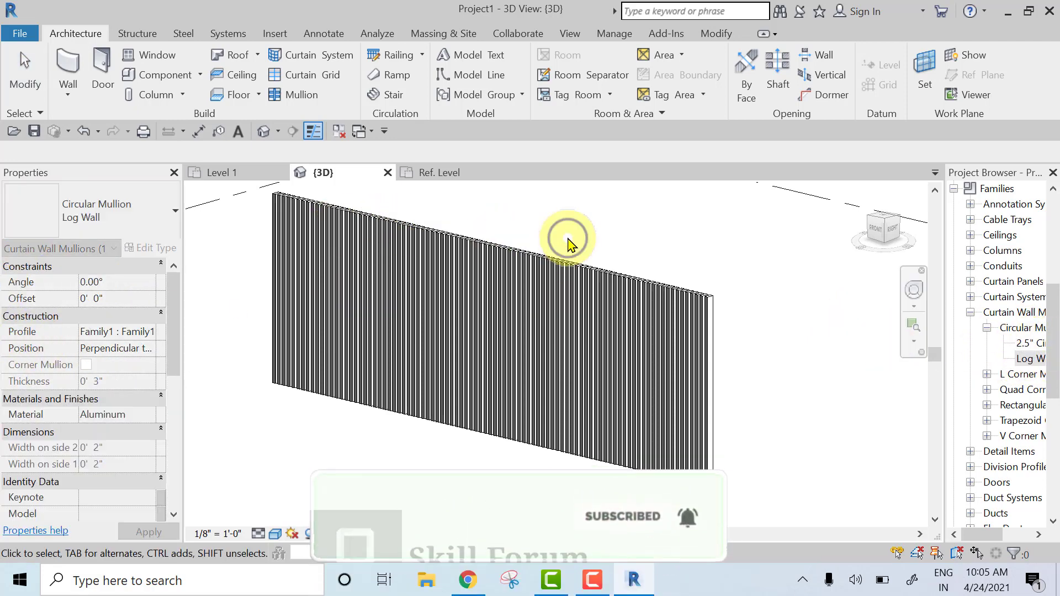
{"action": "key", "text": "Escape"}
Step: Set the Storefront curtain wall's vertical interior mullion type to Circular Mullion : Log Wall
{"action": "left_click", "coordinate": [567, 266]}
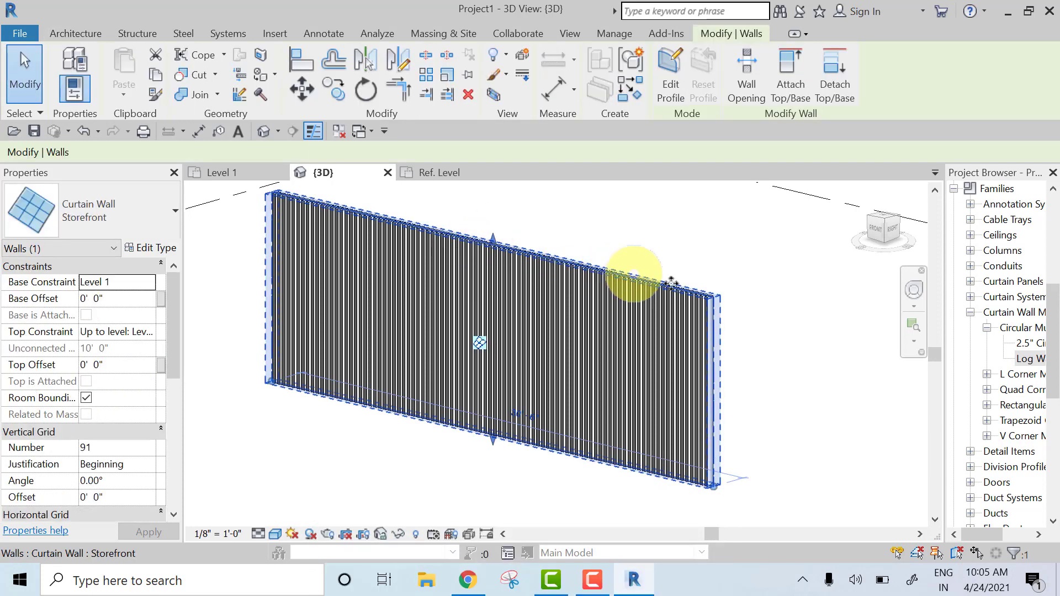
{"action": "left_click", "coordinate": [152, 250]}
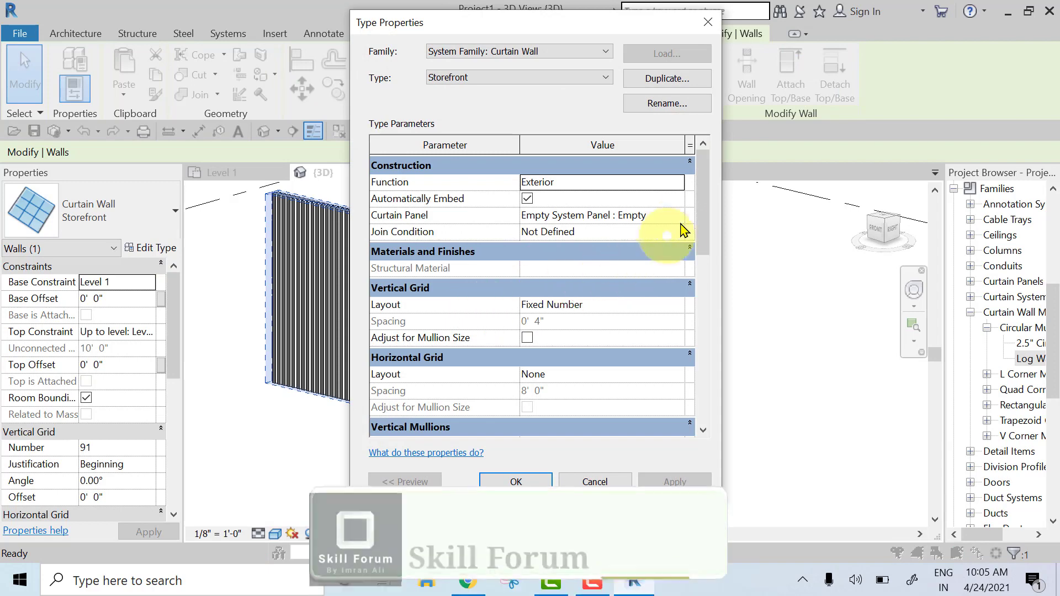
{"action": "left_click_drag", "start_coordinate": [702, 220], "coordinate": [708, 259]}
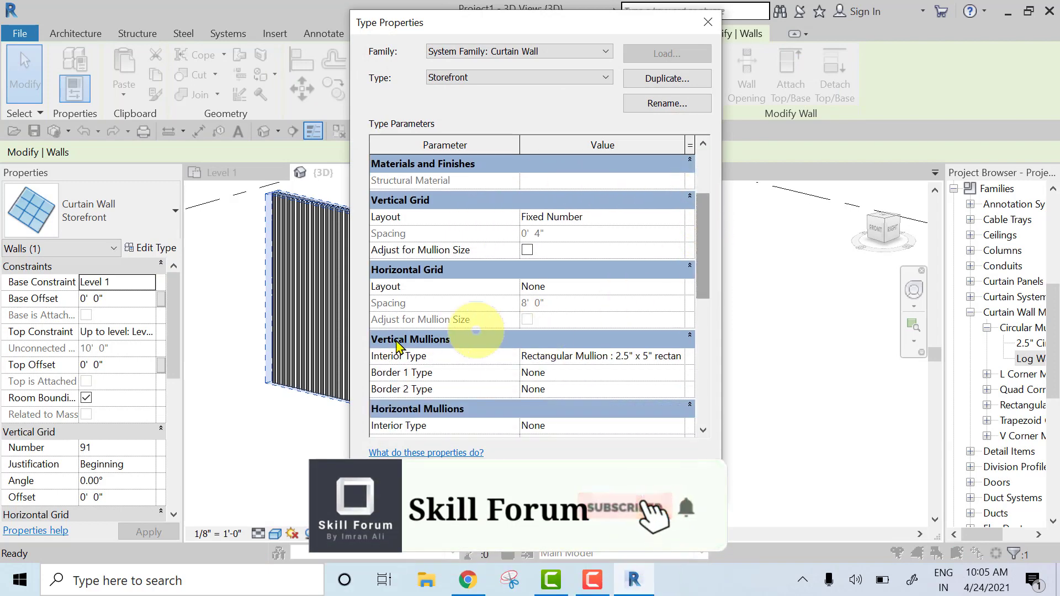
{"action": "left_click", "coordinate": [677, 356]}
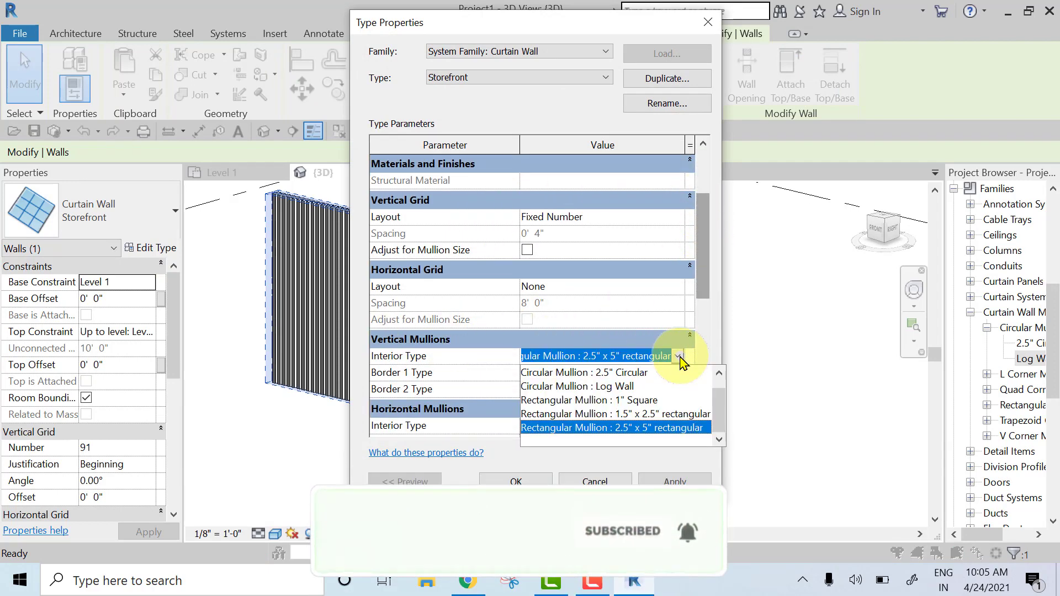
{"action": "scroll", "coordinate": [635, 414], "scroll_direction": "up", "scroll_amount": 1}
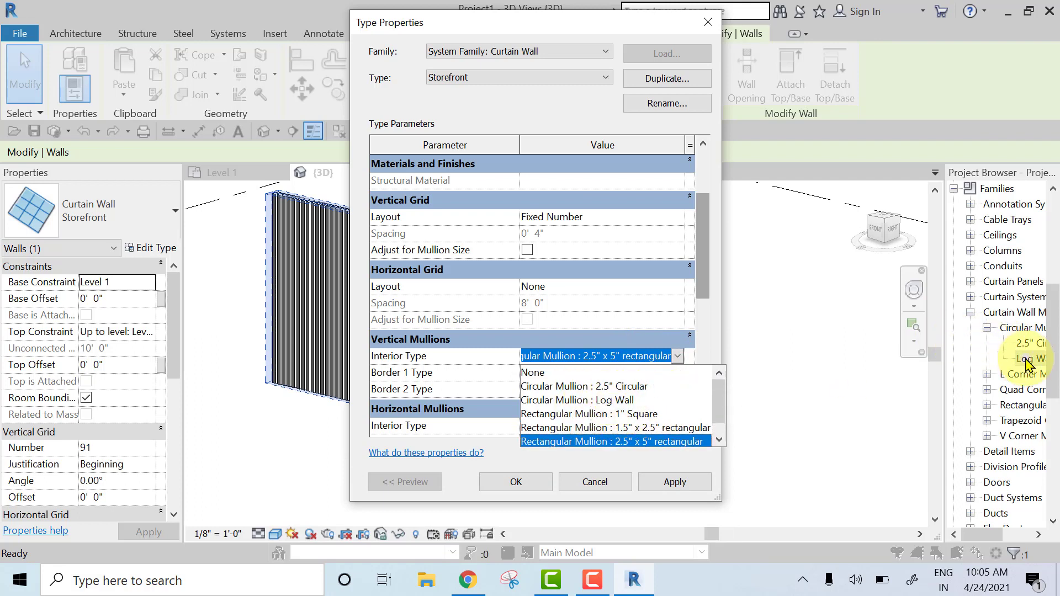
{"action": "left_click", "coordinate": [614, 401]}
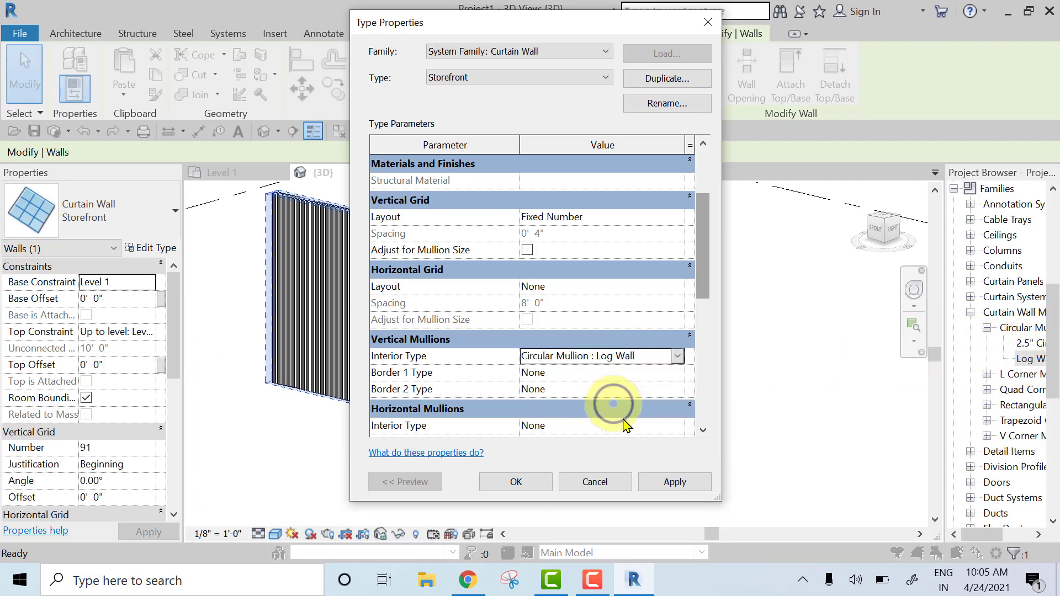
{"action": "left_click", "coordinate": [662, 485]}
{"action": "left_click", "coordinate": [512, 484]}
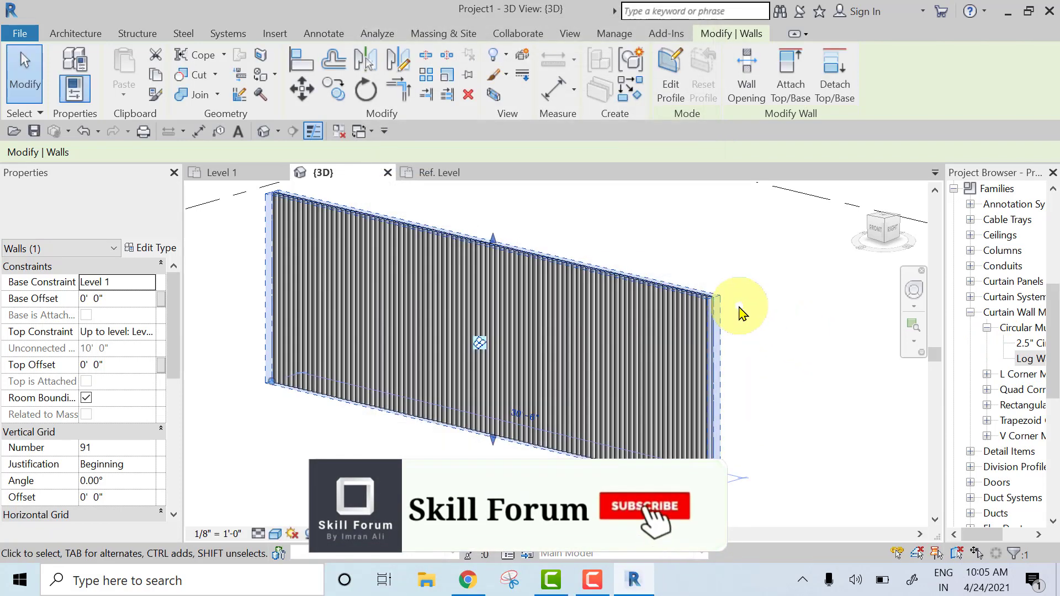
Step: Examine the orientation of the mullion profiles along the top edge and end of the curtain wall
{"action": "scroll", "coordinate": [742, 310], "scroll_direction": "up", "scroll_amount": 5}
{"action": "middle_click_drag", "start_coordinate": [497, 243], "coordinate": [434, 532], "text": "shift"}
{"action": "middle_click_drag", "start_coordinate": [569, 522], "coordinate": [560, 523]}
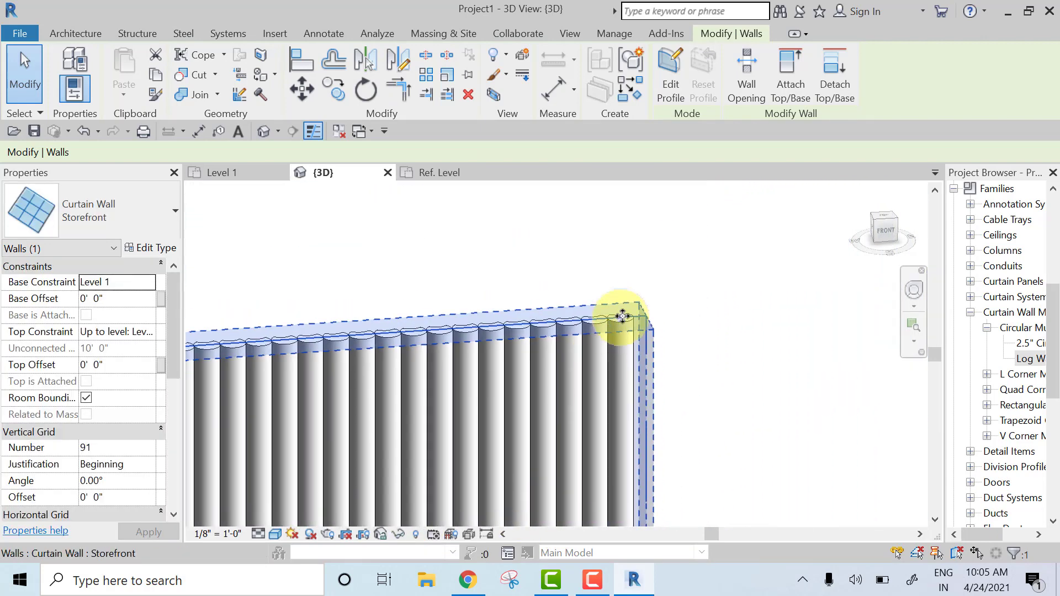
{"action": "middle_click_drag", "start_coordinate": [621, 317], "coordinate": [578, 366], "text": "shift"}
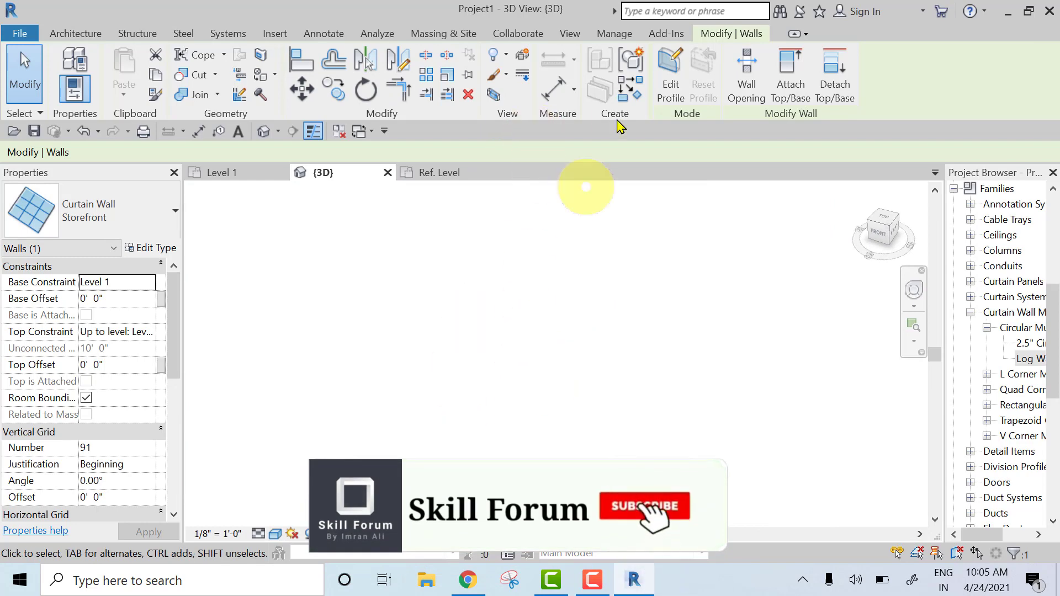
{"action": "middle_click_drag", "start_coordinate": [597, 304], "coordinate": [581, 195]}
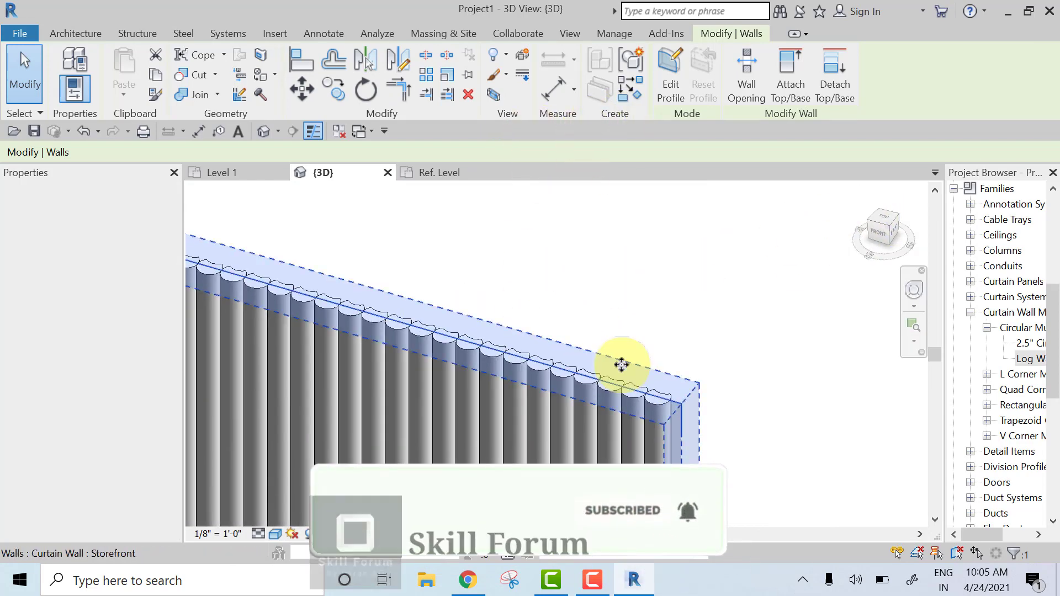
{"action": "scroll", "coordinate": [624, 379], "scroll_direction": "down", "scroll_amount": 3}
{"action": "middle_click_drag", "start_coordinate": [659, 400], "coordinate": [578, 274], "text": "shift"}
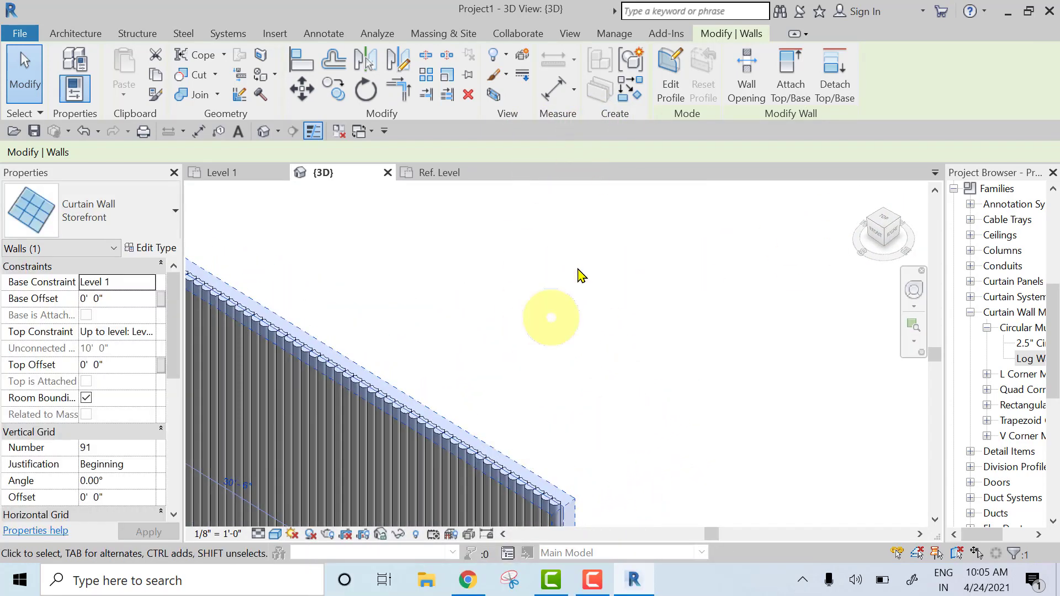
{"action": "middle_click_drag", "start_coordinate": [591, 442], "coordinate": [621, 406]}
{"action": "scroll", "coordinate": [613, 381], "scroll_direction": "up", "scroll_amount": 3}
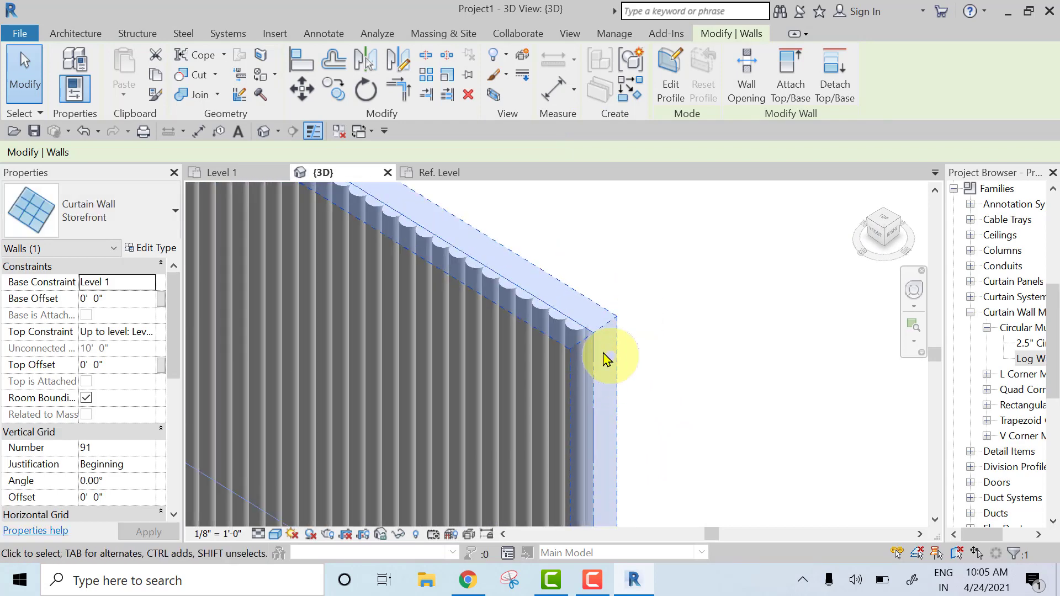
{"action": "left_click", "coordinate": [704, 415]}
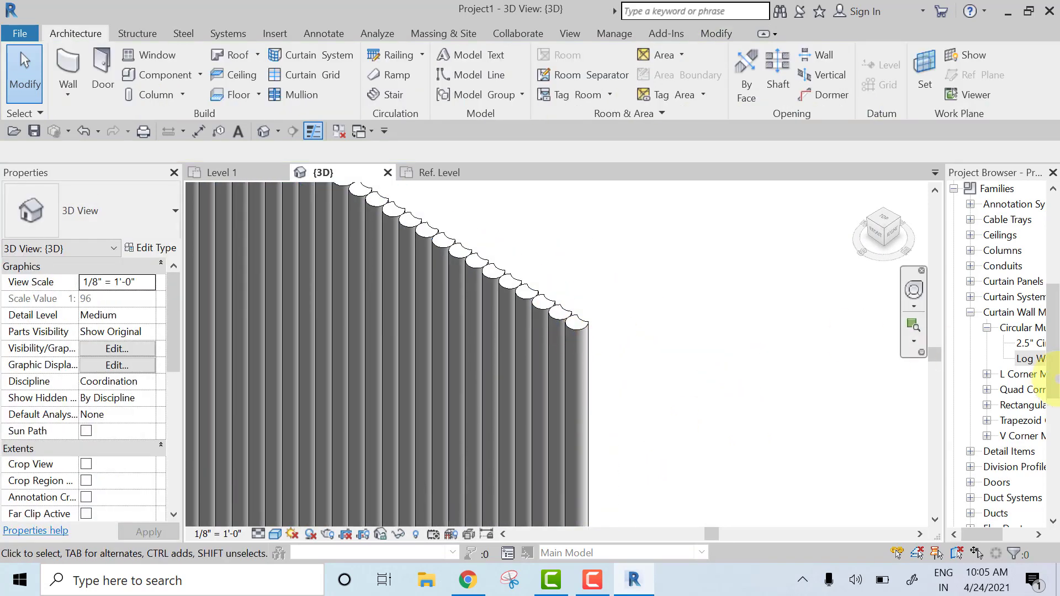
Step: Set the angle of the Log Wall mullion type to 90°
{"action": "double_click", "coordinate": [1031, 360]}
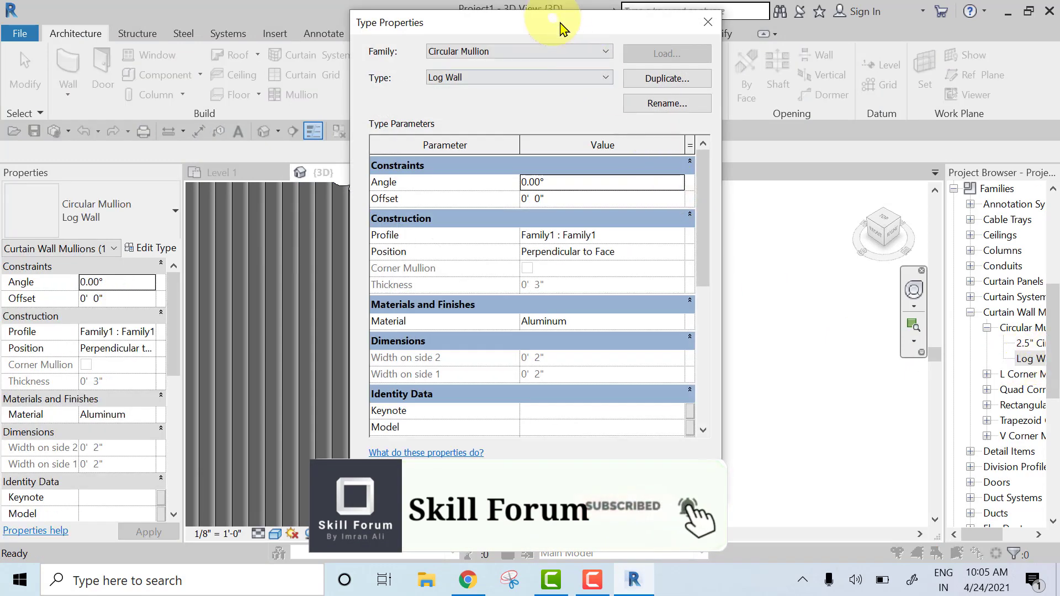
{"action": "left_click_drag", "start_coordinate": [560, 28], "coordinate": [860, 46]}
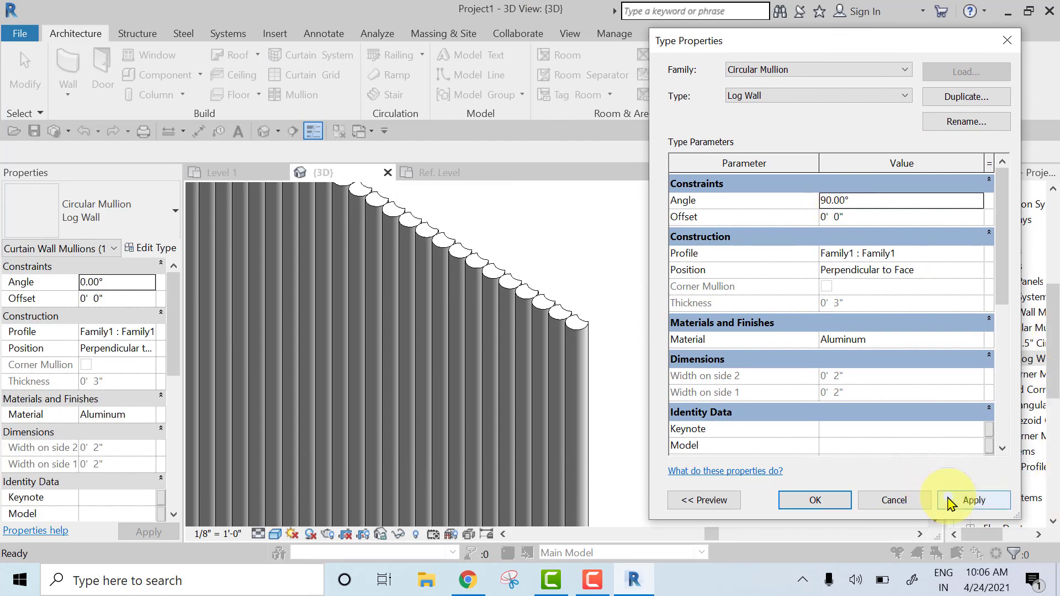
{"action": "left_click", "coordinate": [951, 503]}
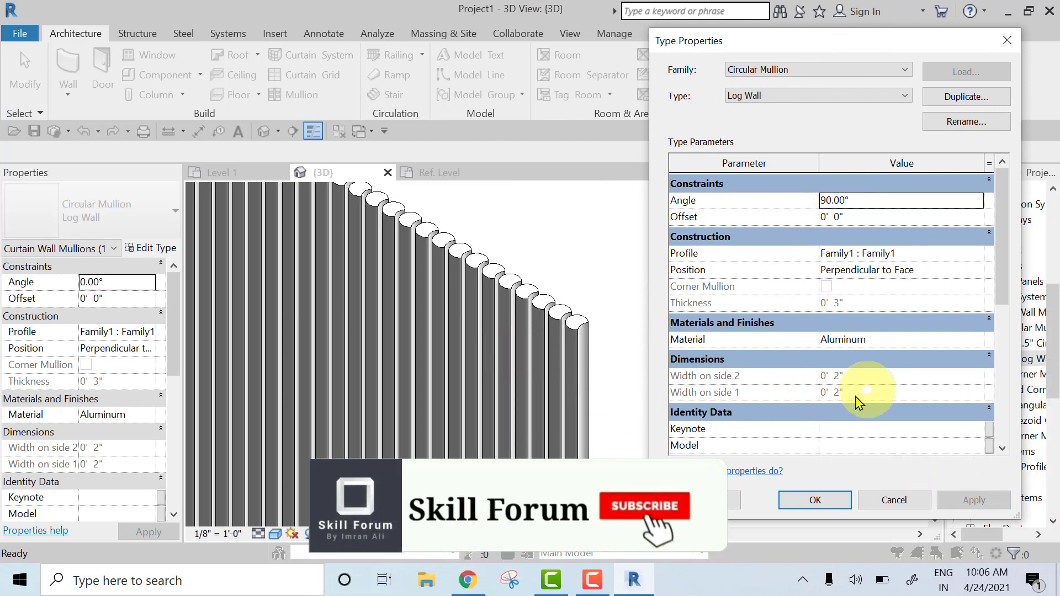
{"action": "left_click", "coordinate": [816, 500]}
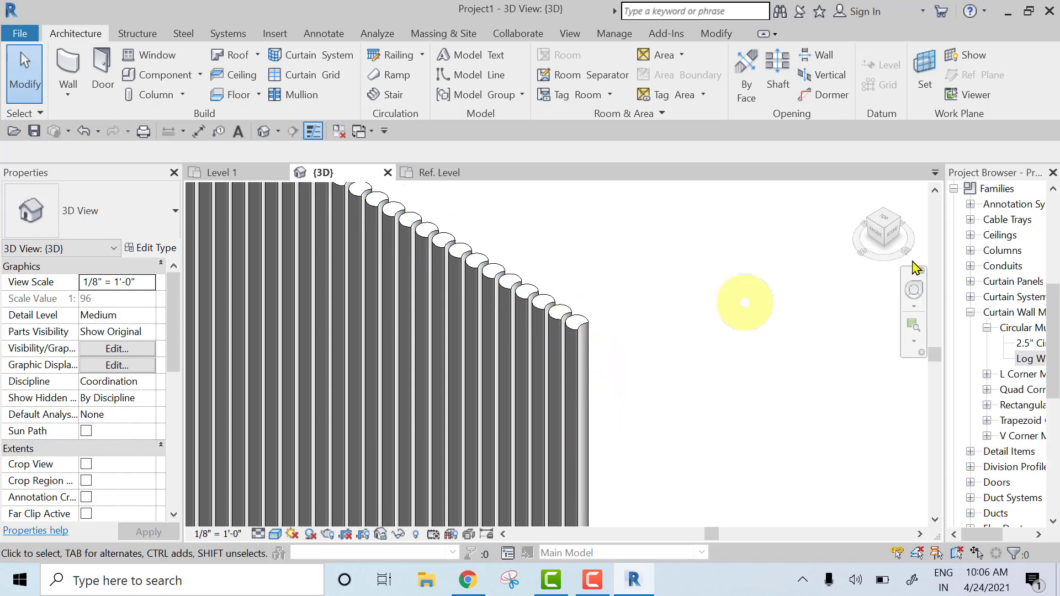
Step: Reopen the default 3D view and examine how the rotated mullions sit together along the wall's top edge
{"action": "left_click", "coordinate": [884, 221]}
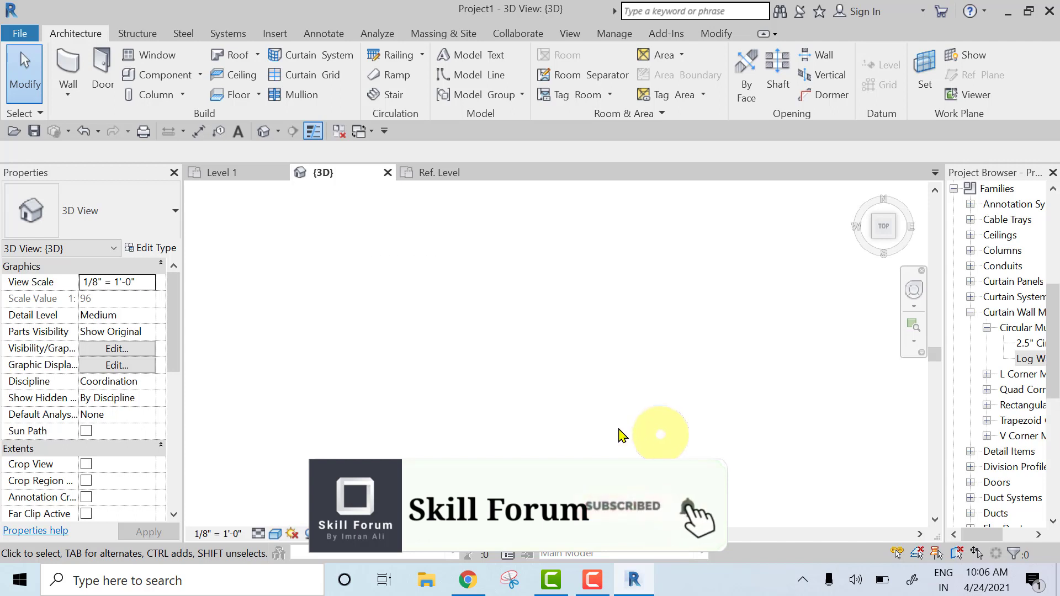
{"action": "middle_click_drag", "start_coordinate": [619, 424], "coordinate": [723, 217]}
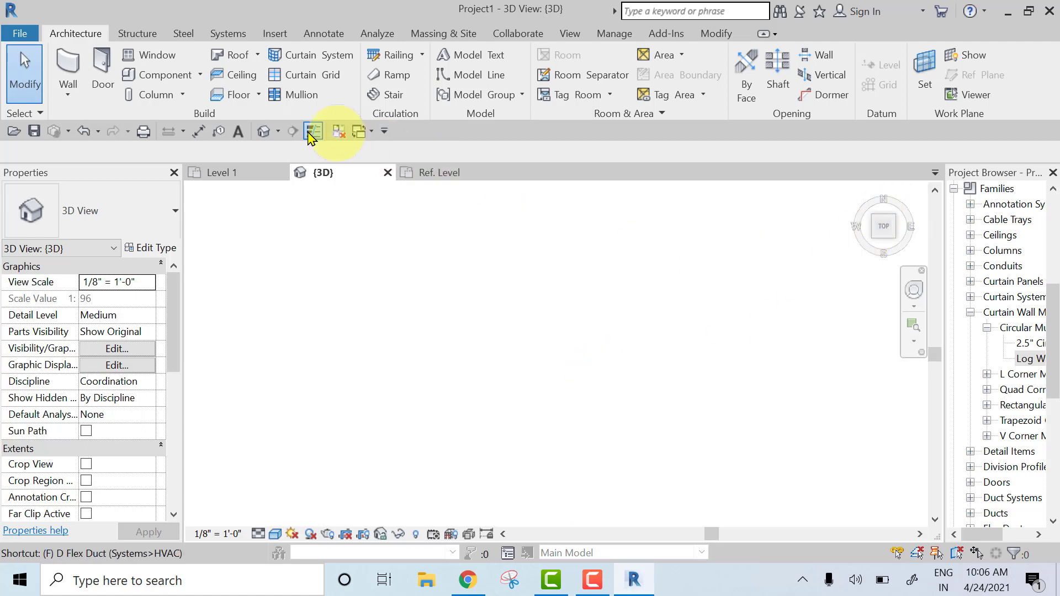
{"action": "left_click", "coordinate": [243, 173]}
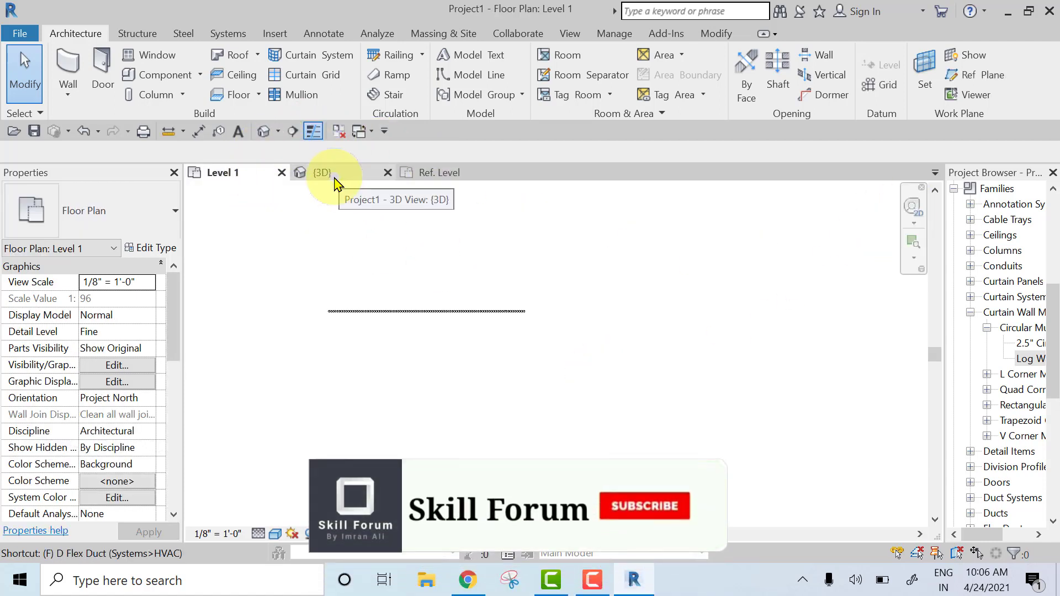
{"action": "left_click", "coordinate": [384, 173]}
{"action": "left_click", "coordinate": [265, 131]}
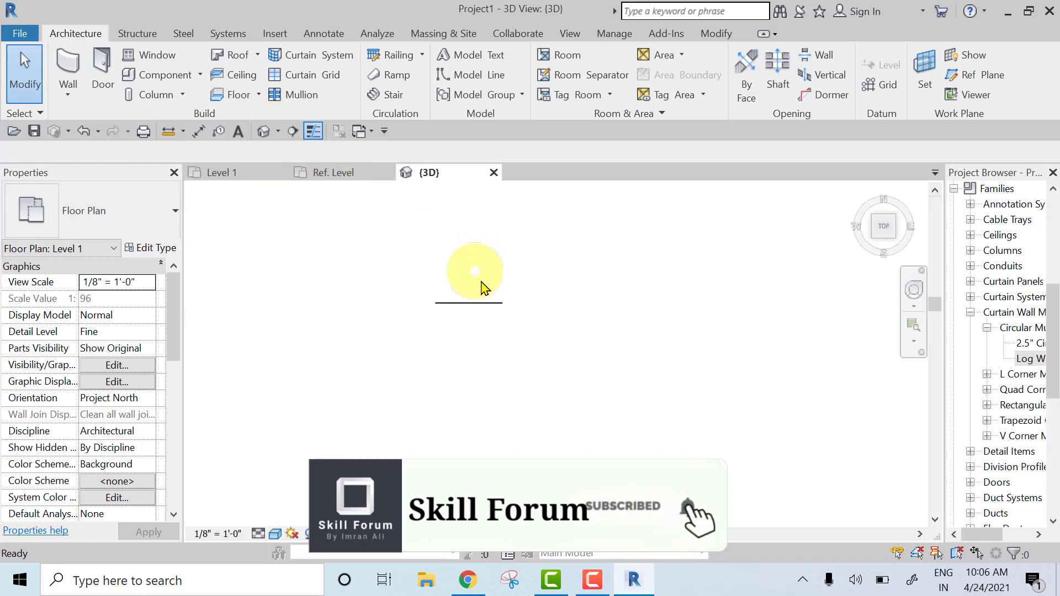
{"action": "middle_click_drag", "start_coordinate": [482, 320], "coordinate": [725, 301], "text": "shift"}
{"action": "scroll", "coordinate": [725, 301], "scroll_direction": "up", "scroll_amount": 3}
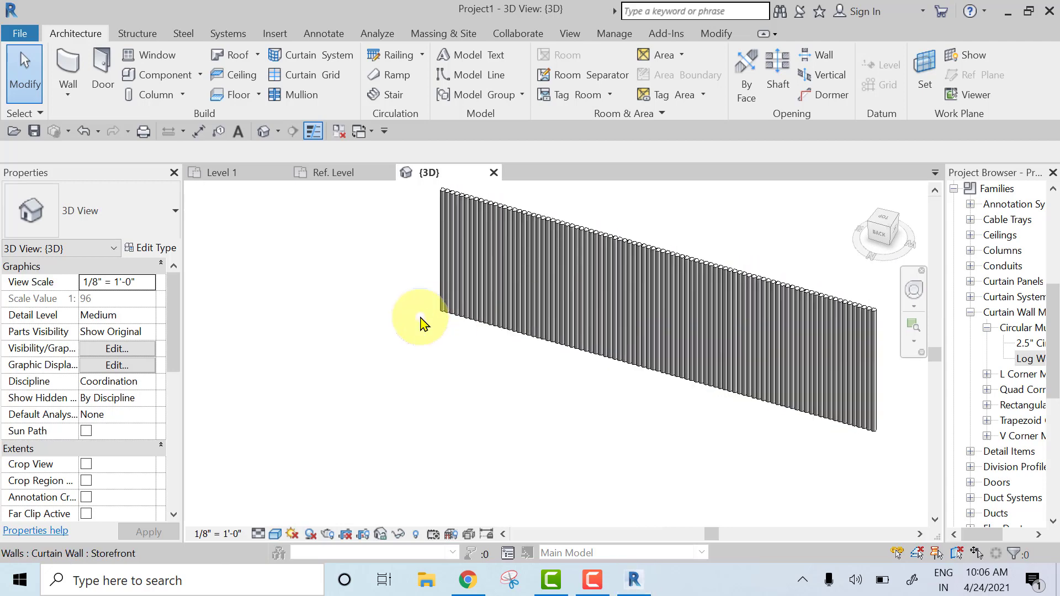
{"action": "middle_click_drag", "start_coordinate": [580, 339], "coordinate": [394, 390]}
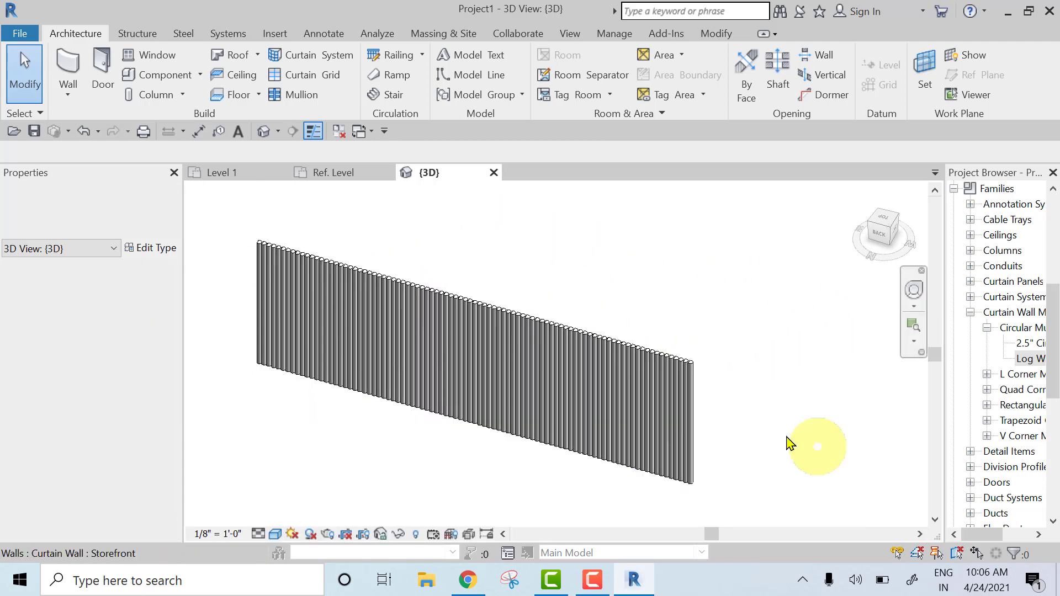
{"action": "scroll", "coordinate": [737, 388], "scroll_direction": "up", "scroll_amount": 3}
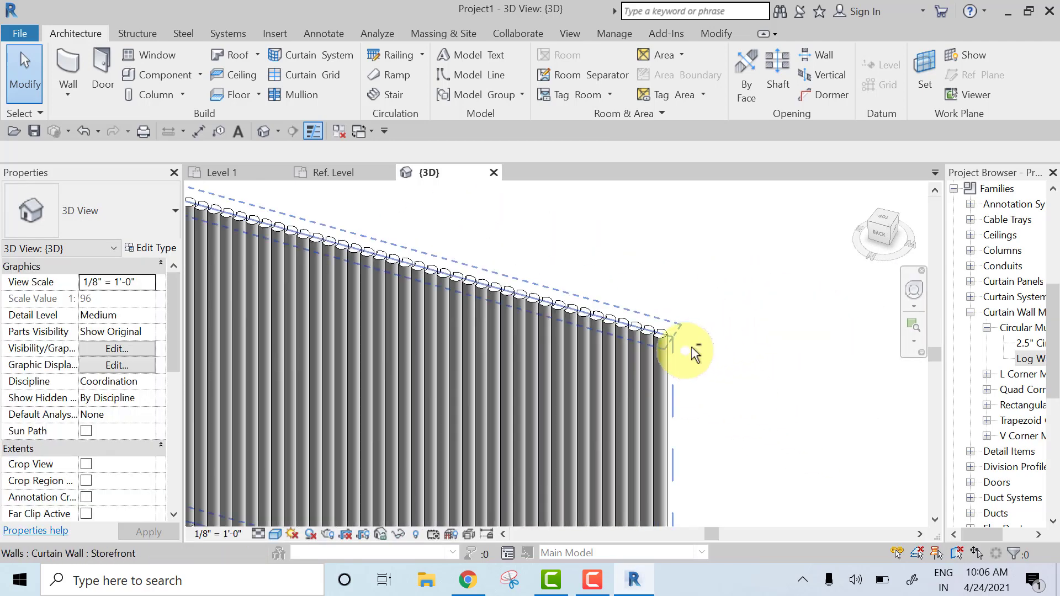
Step: Examine how the Log Wall mullions meet along the wall's top edge and compare them with the profile in the Ref. Level view
{"action": "middle_click_drag", "start_coordinate": [691, 347], "coordinate": [573, 361], "text": "shift"}
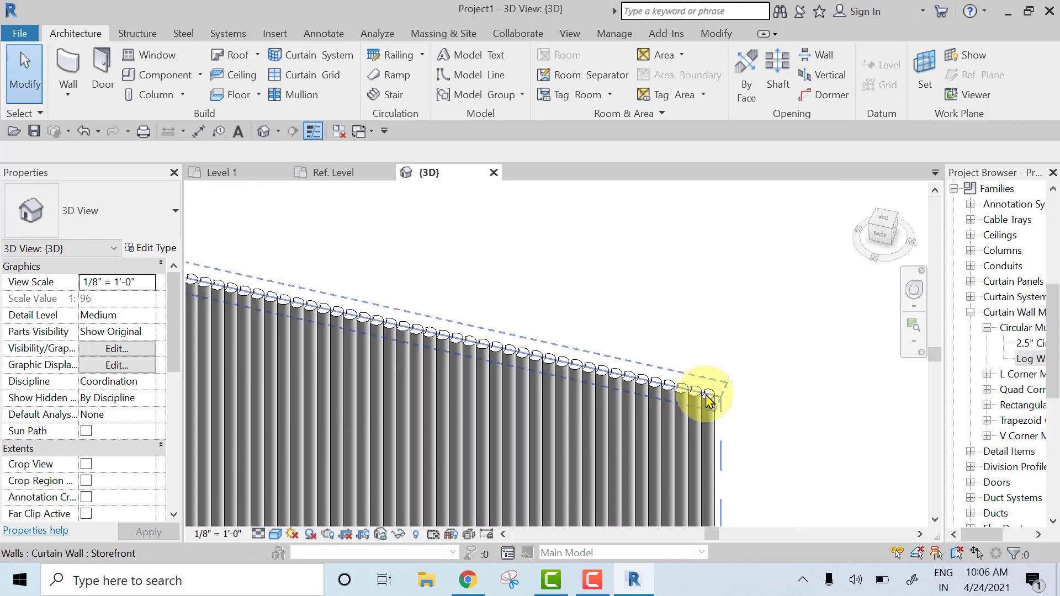
{"action": "scroll", "coordinate": [707, 395], "scroll_direction": "up", "scroll_amount": 2}
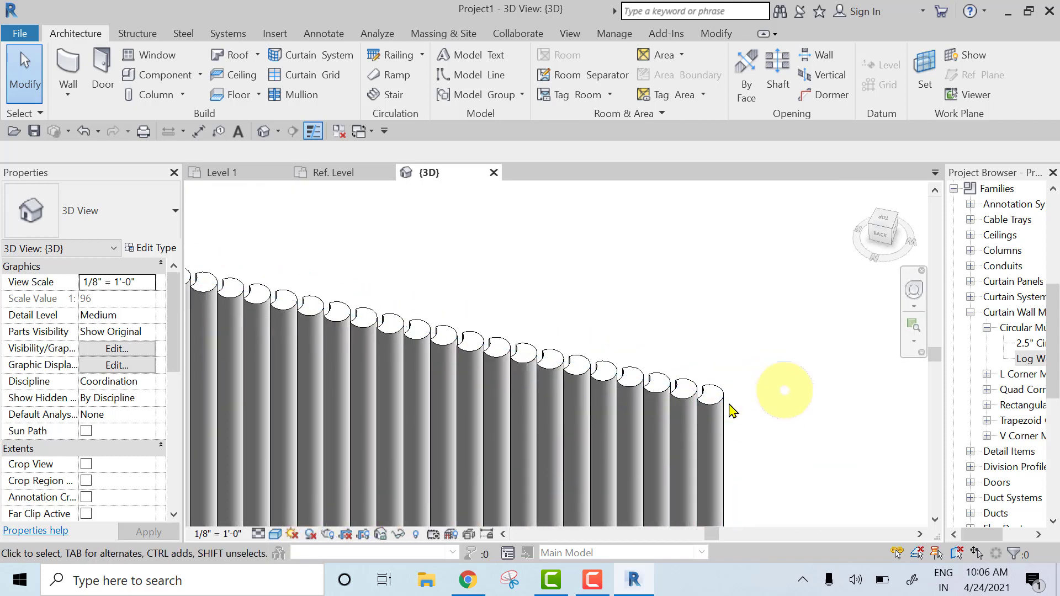
{"action": "left_click", "coordinate": [221, 331]}
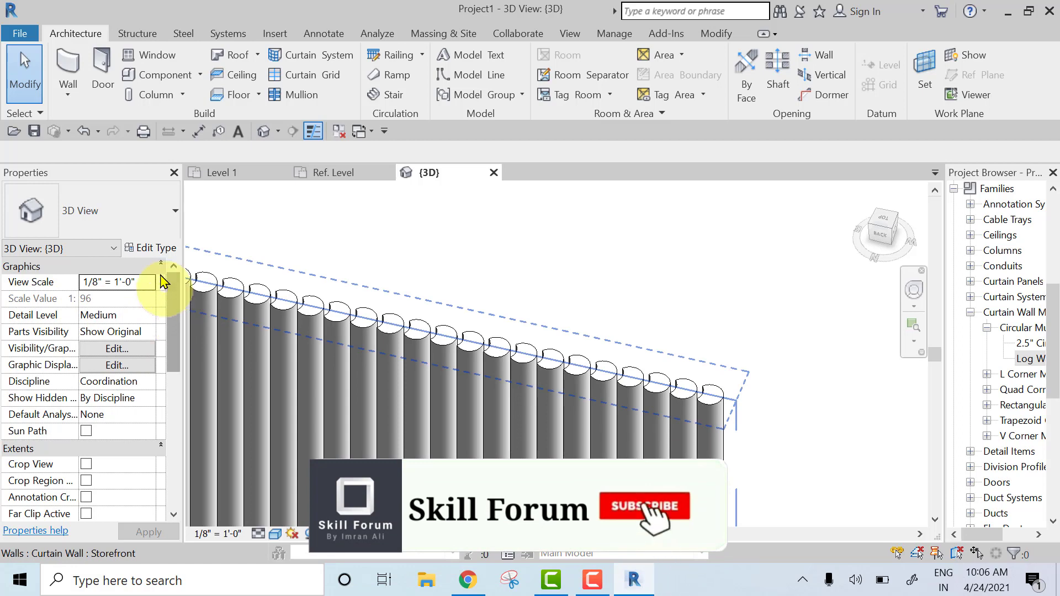
{"action": "left_click", "coordinate": [553, 334]}
{"action": "left_click", "coordinate": [150, 247]}
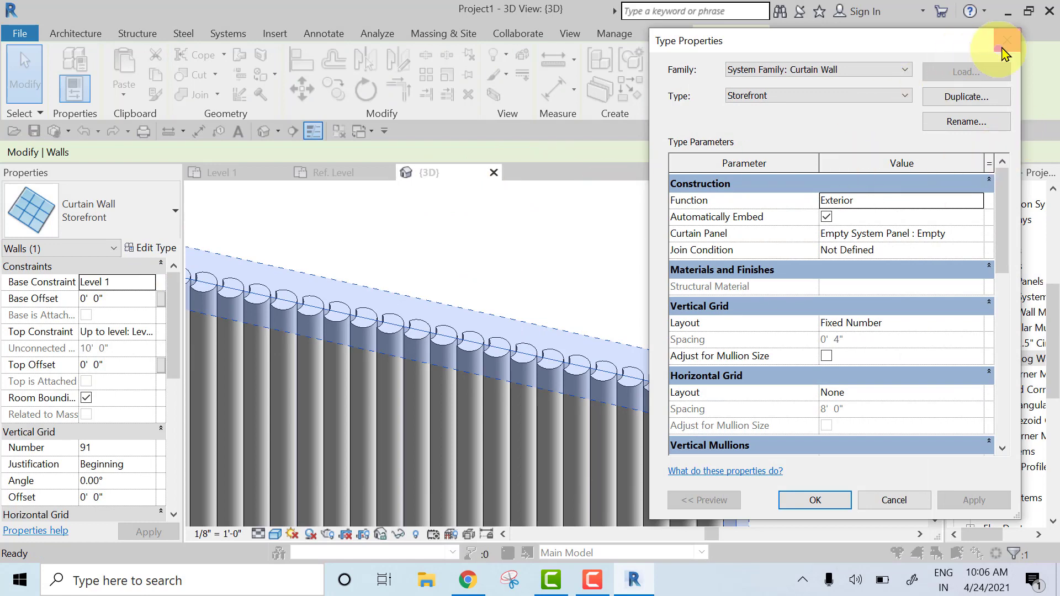
{"action": "left_click", "coordinate": [1003, 53]}
{"action": "left_click", "coordinate": [345, 173]}
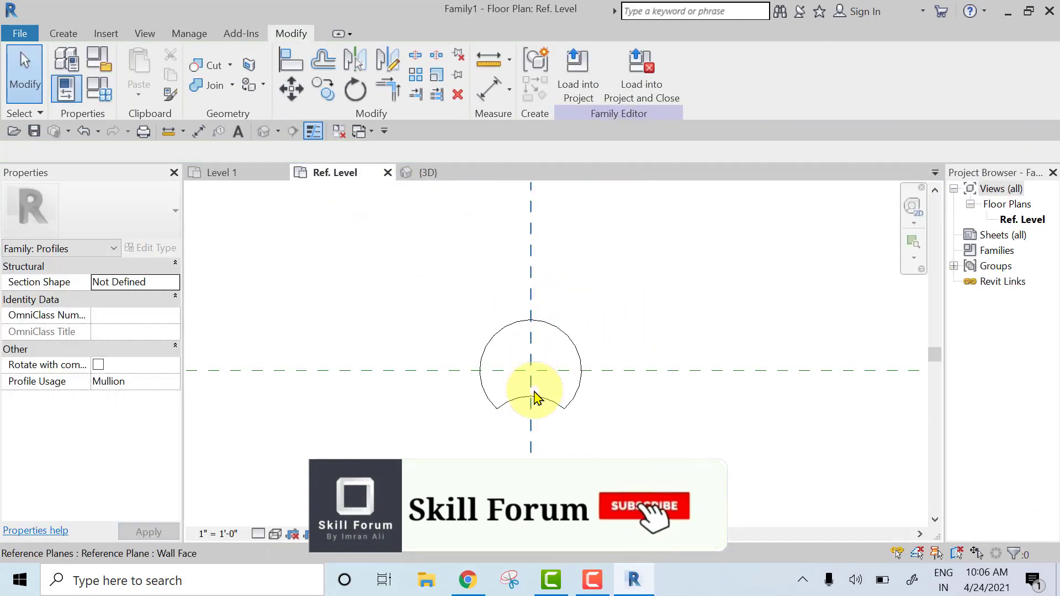
{"action": "left_click", "coordinate": [435, 177]}
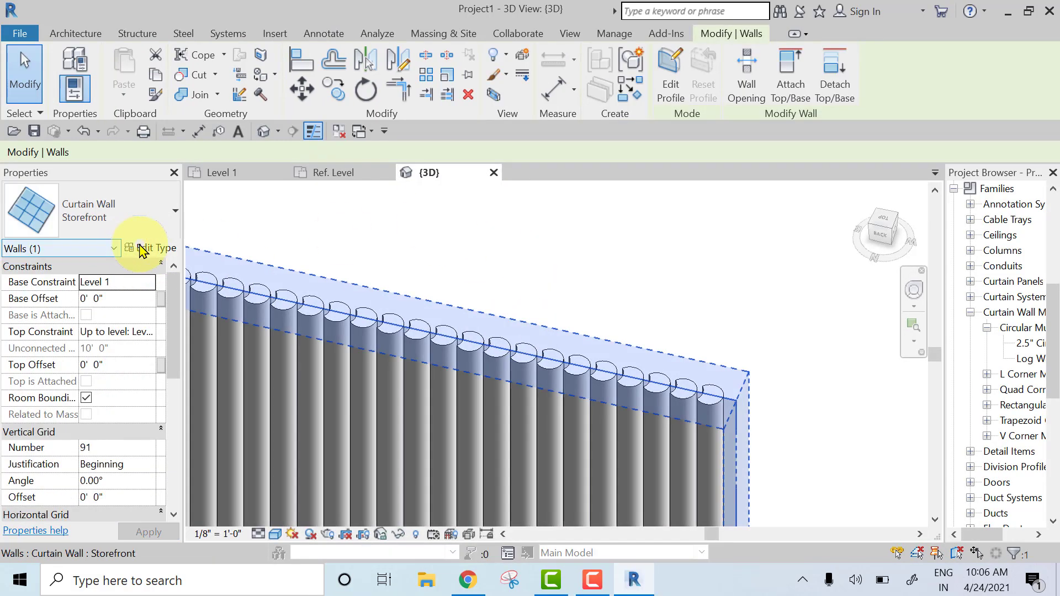
Step: Set the Storefront wall type's vertical grid layout to Fixed Distance and try spacings of 1" and 2"
{"action": "left_click", "coordinate": [148, 247]}
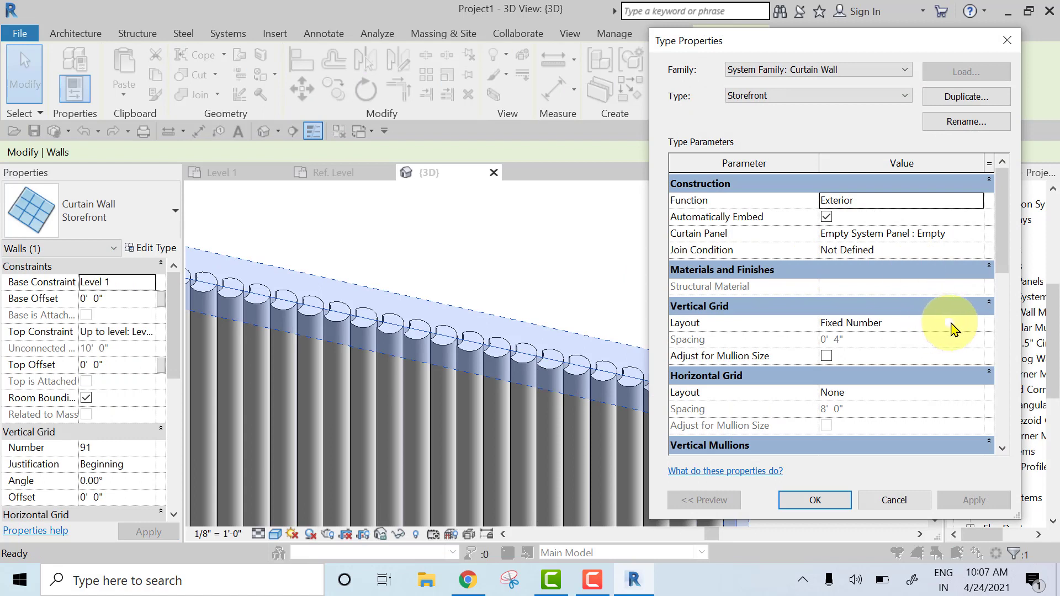
{"action": "left_click", "coordinate": [976, 324]}
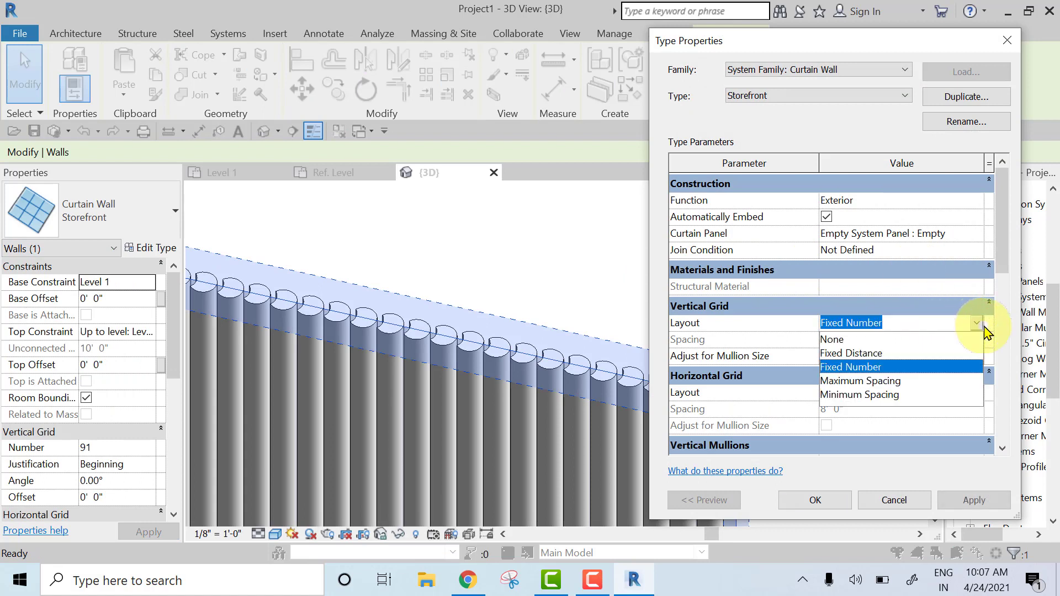
{"action": "left_click", "coordinate": [853, 354]}
{"action": "left_click", "coordinate": [856, 339]}
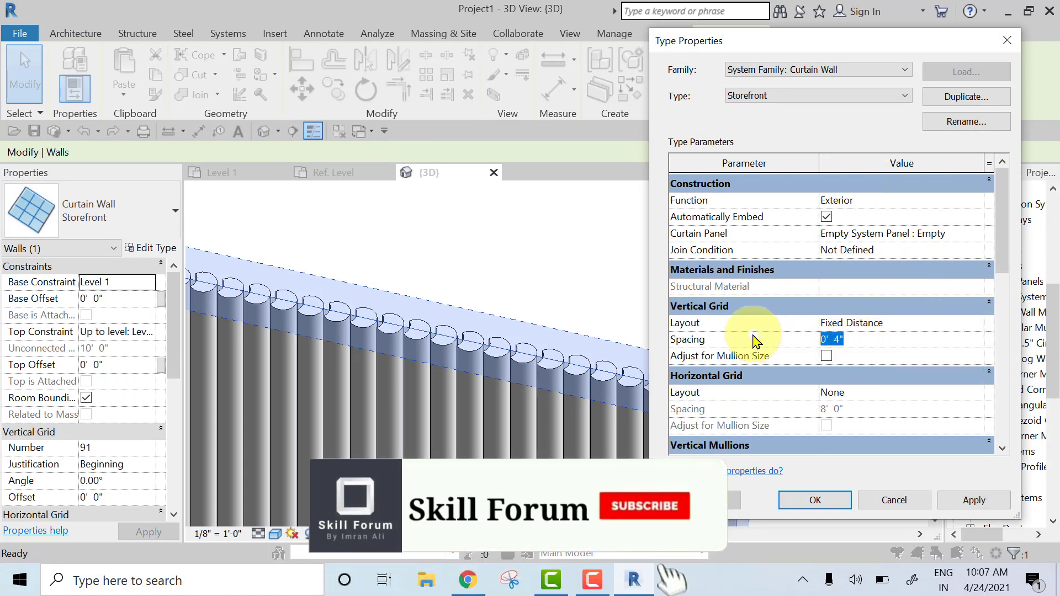
{"action": "type", "text": "1"}
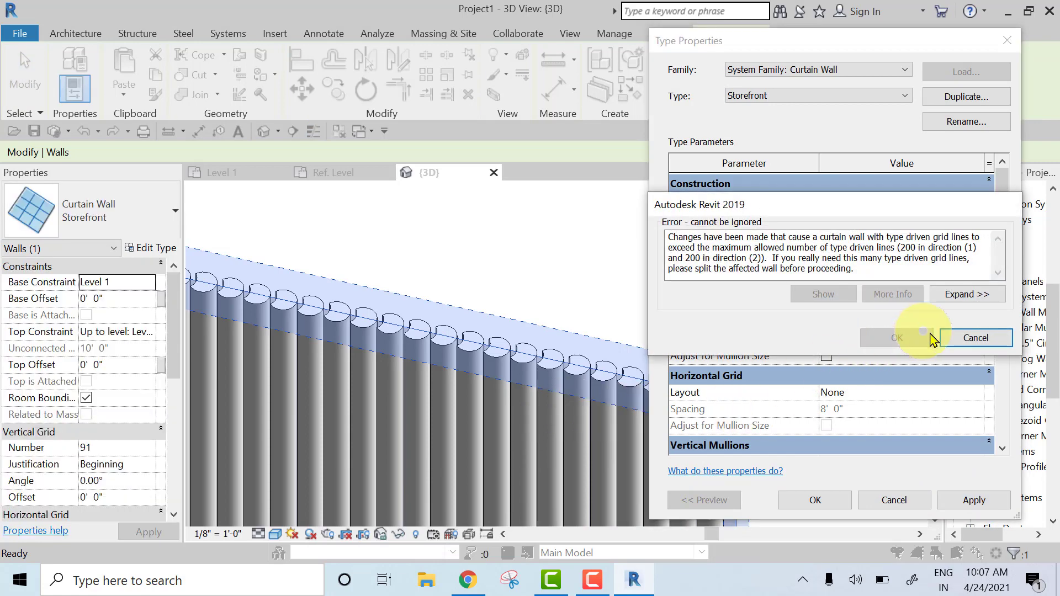
{"action": "left_click", "coordinate": [979, 337]}
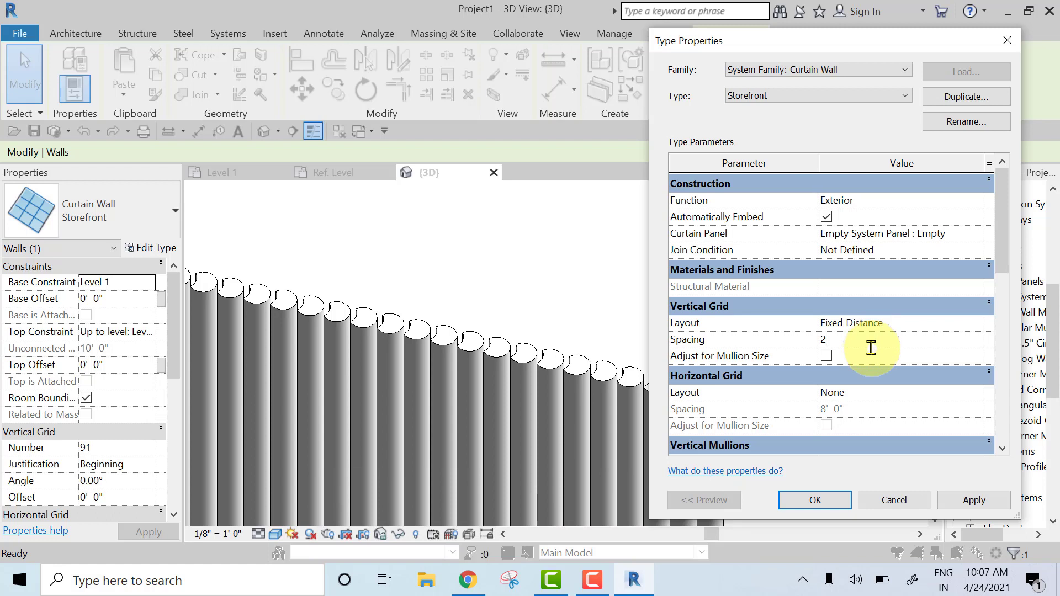
{"action": "left_click", "coordinate": [973, 508]}
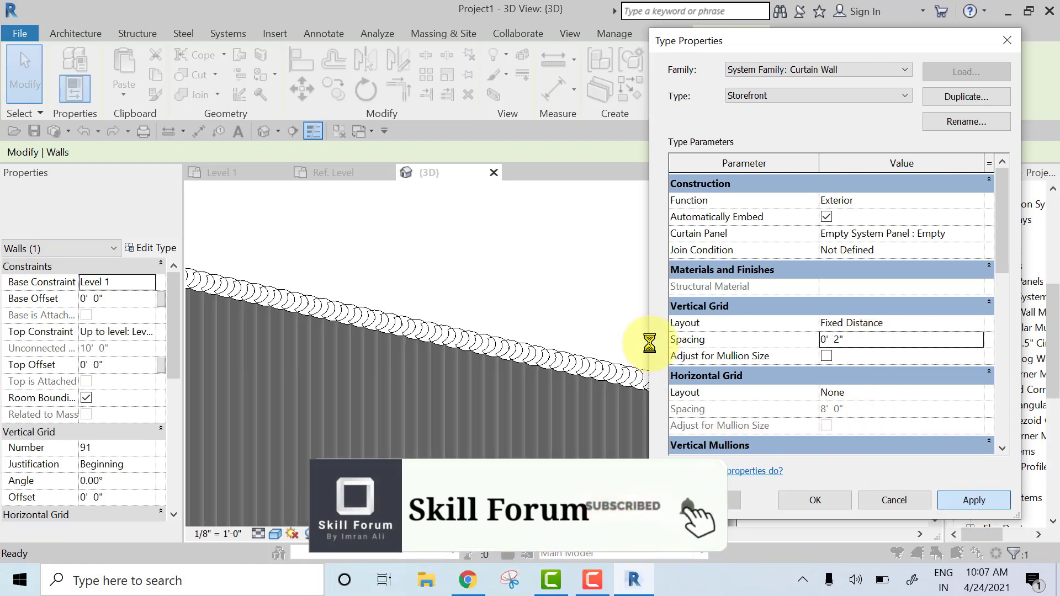
Step: Set the Storefront wall type's vertical grid spacing to 3" and check how the logs interlock at the wall's end
{"action": "double_click", "coordinate": [858, 339]}
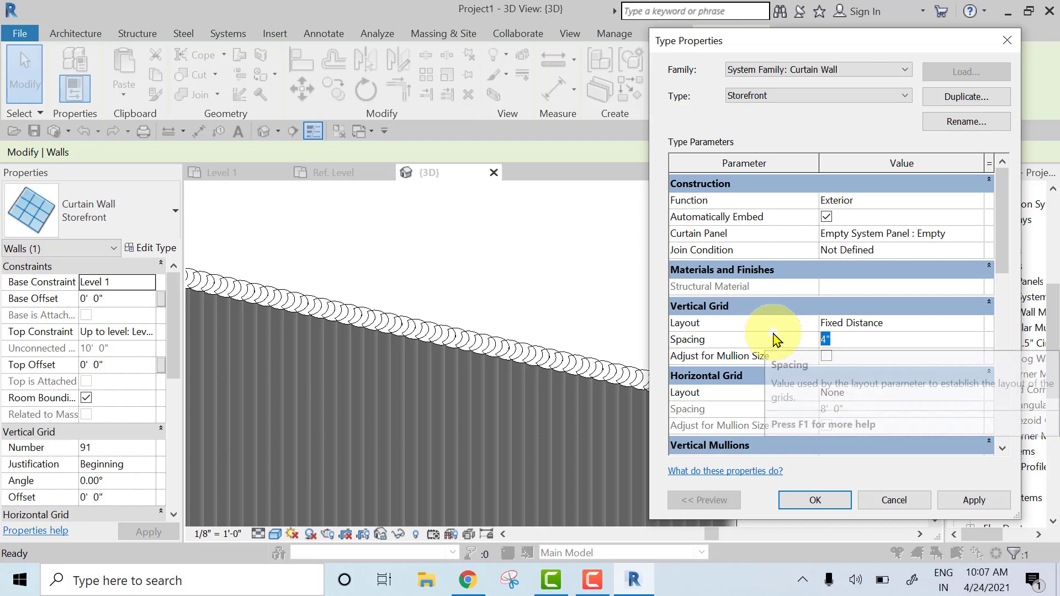
{"action": "type", "text": "3"}
{"action": "left_click", "coordinate": [973, 501]}
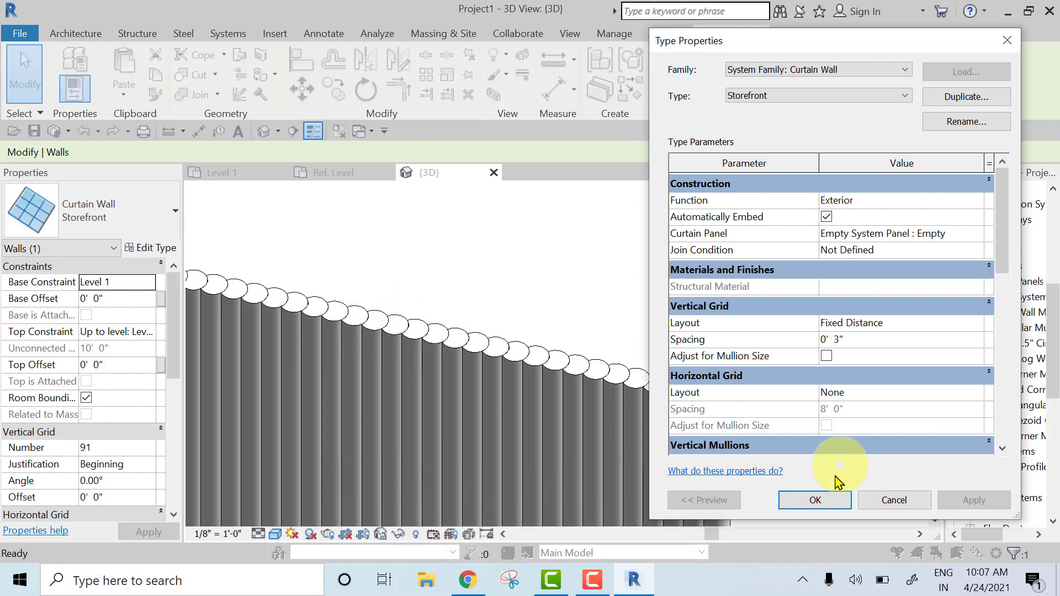
{"action": "left_click", "coordinate": [806, 500]}
{"action": "scroll", "coordinate": [677, 419], "scroll_direction": "up", "scroll_amount": 5}
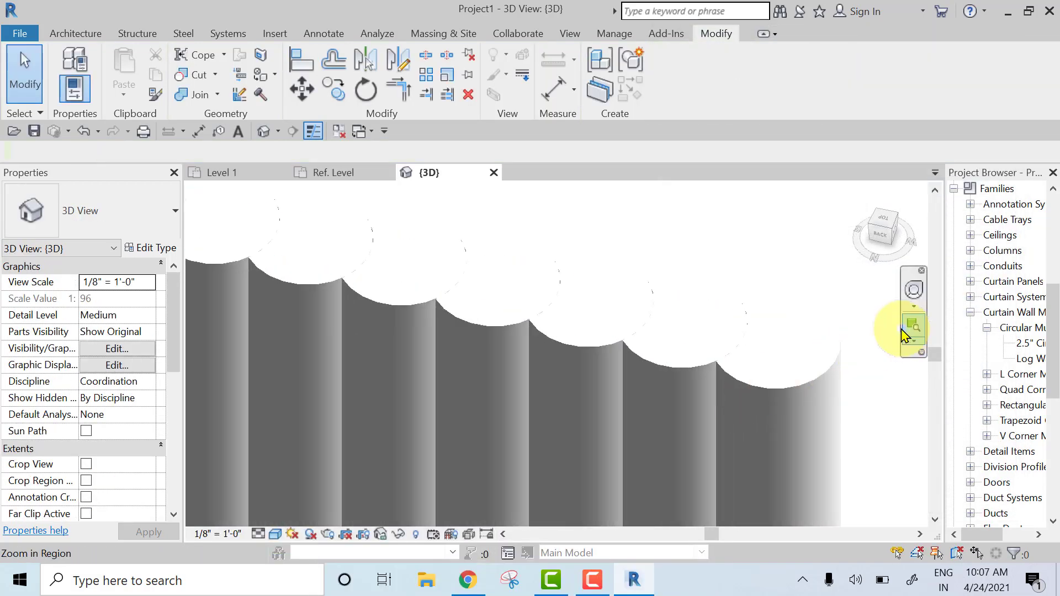
{"action": "scroll", "coordinate": [717, 415], "scroll_direction": "up", "scroll_amount": 3}
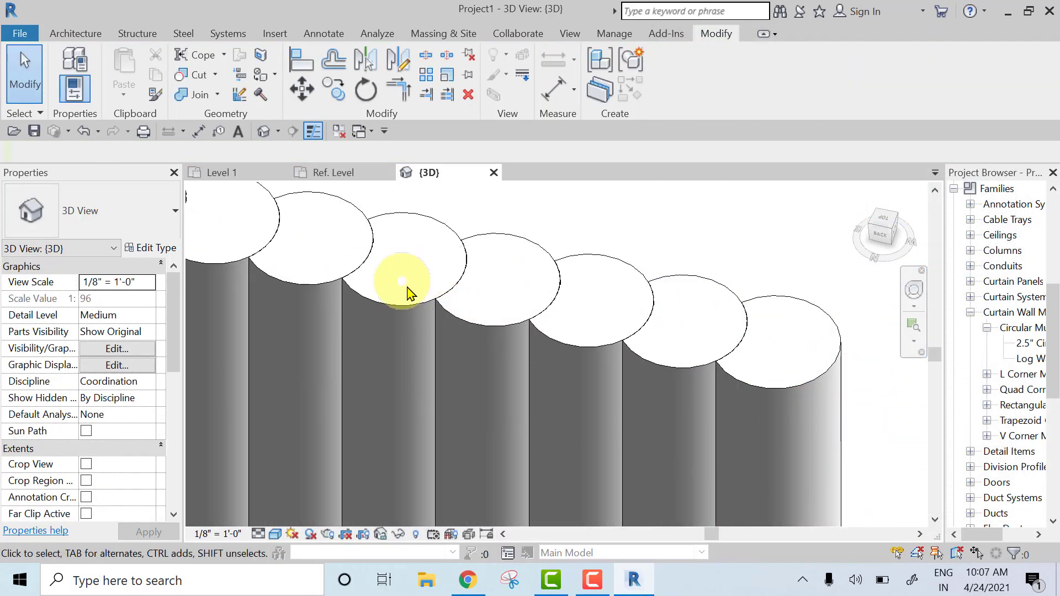
Step: Set the Storefront curtain wall's length to 15' and lower its top edge
{"action": "scroll", "coordinate": [409, 291], "scroll_direction": "down", "scroll_amount": 6}
{"action": "middle_click_drag", "start_coordinate": [516, 366], "coordinate": [789, 338]}
{"action": "middle_click_drag", "start_coordinate": [686, 343], "coordinate": [779, 389]}
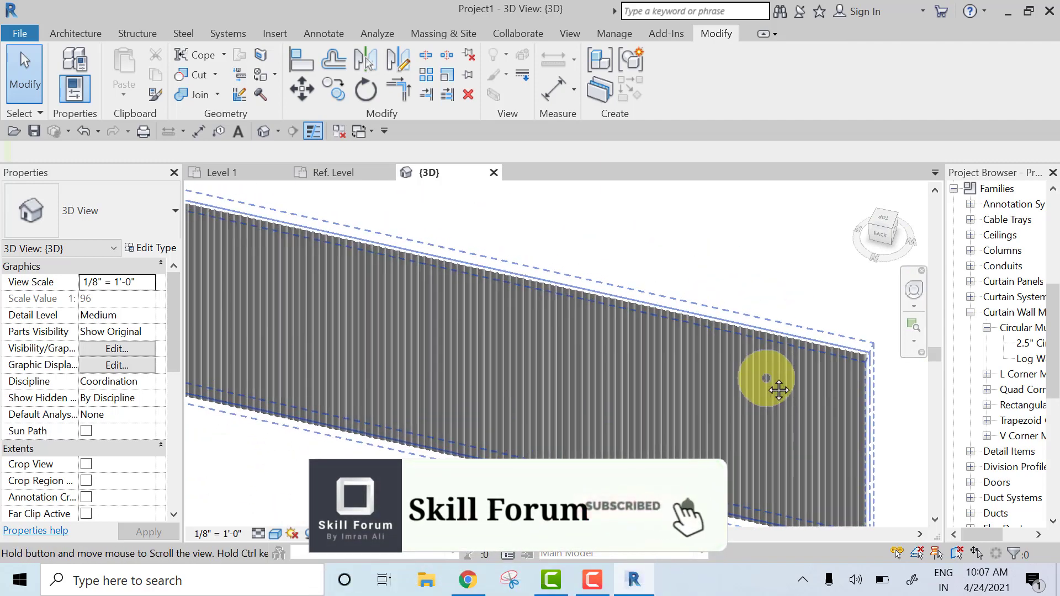
{"action": "scroll", "coordinate": [778, 390], "scroll_direction": "down", "scroll_amount": 3}
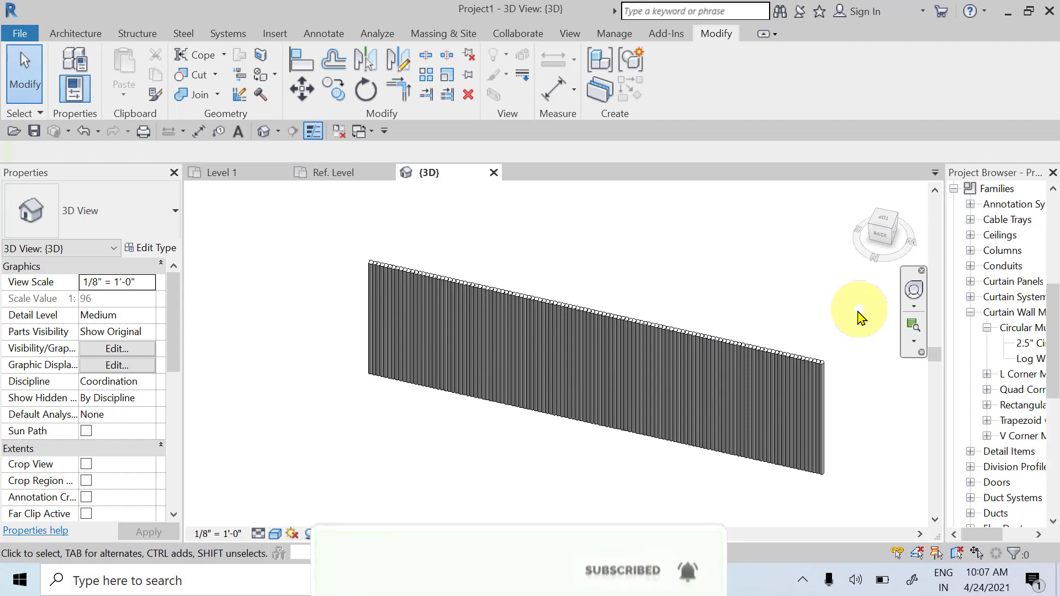
{"action": "middle_click_drag", "start_coordinate": [793, 359], "coordinate": [747, 366]}
{"action": "left_click", "coordinate": [738, 364]}
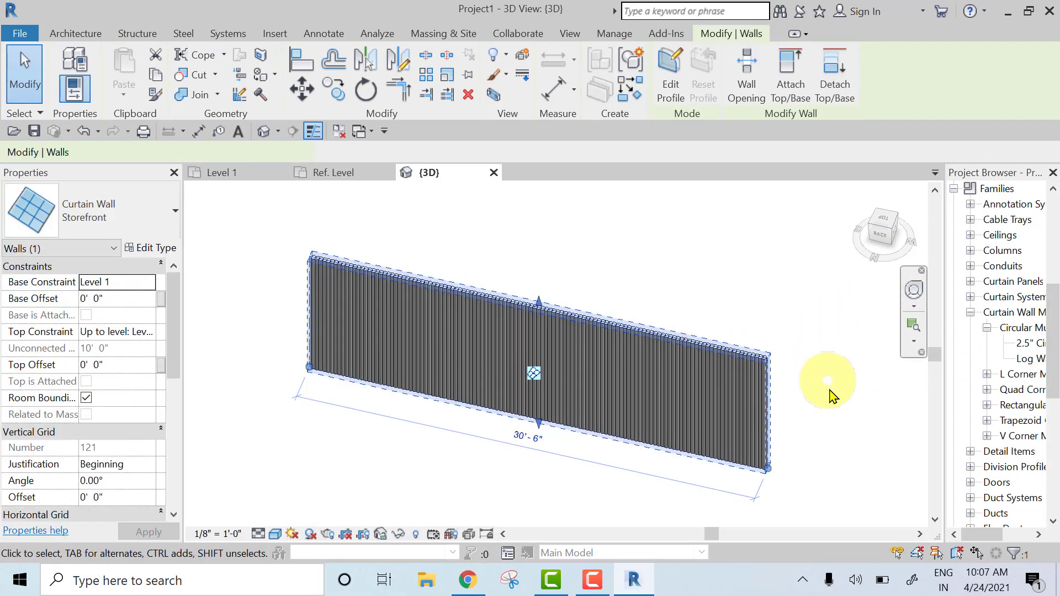
{"action": "left_click", "coordinate": [531, 441]}
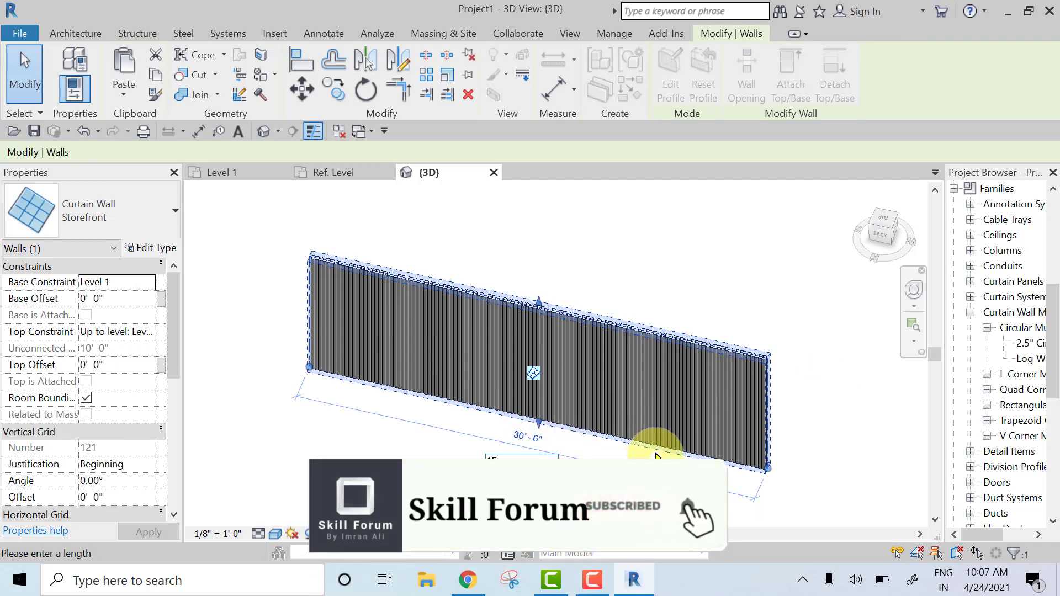
{"action": "type", "text": "15"}
{"action": "key", "text": "Return"}
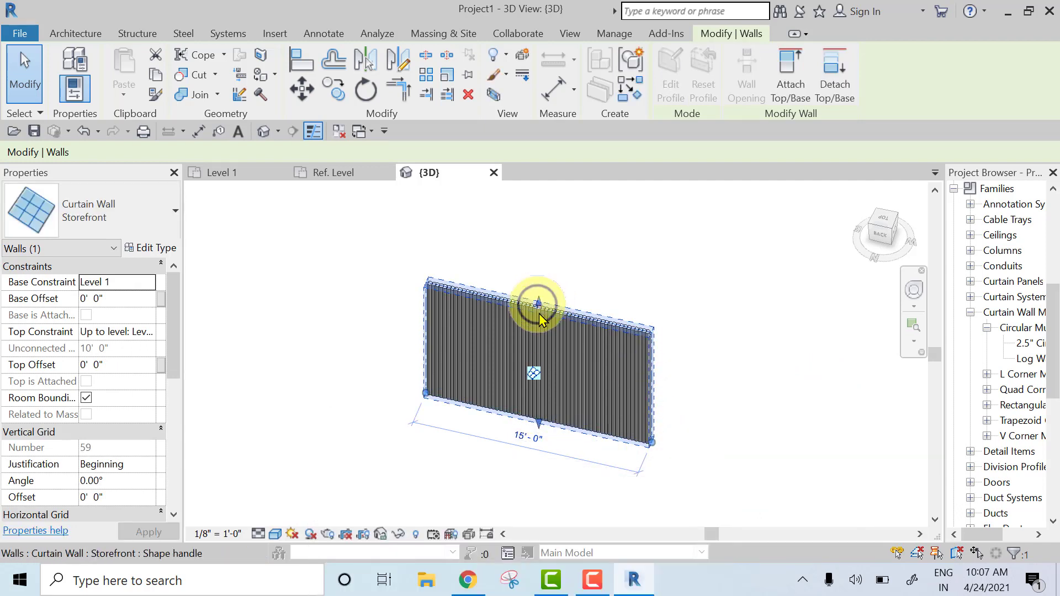
{"action": "left_click_drag", "start_coordinate": [540, 317], "coordinate": [541, 339]}
{"action": "left_click", "coordinate": [709, 382]}
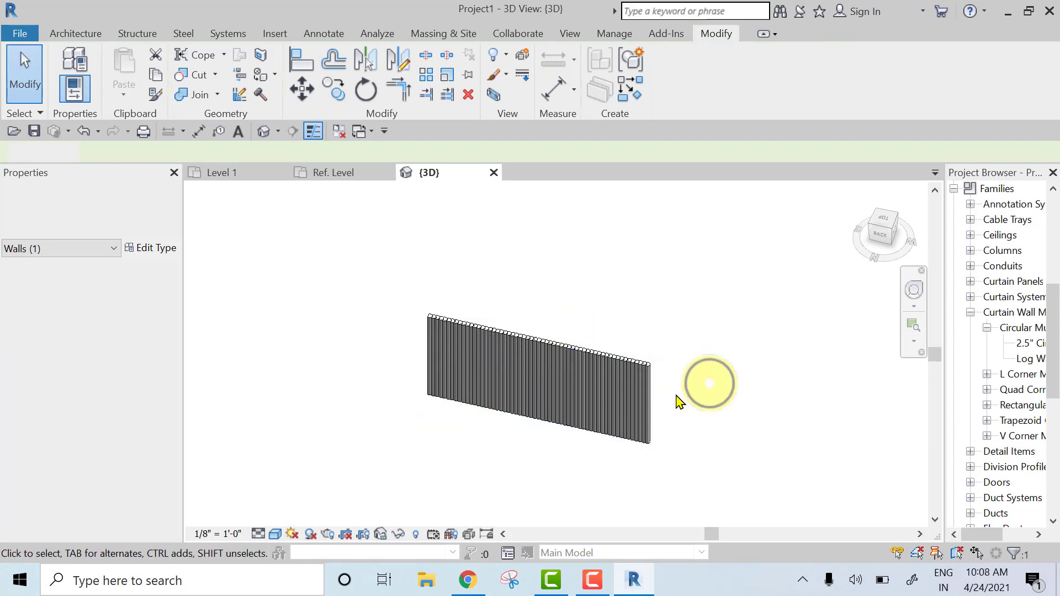
Step: Search the project materials for wood and choose Softwood, Lumber as the Log Wall mullion type's material
{"action": "scroll", "coordinate": [795, 370], "scroll_direction": "up", "scroll_amount": 5}
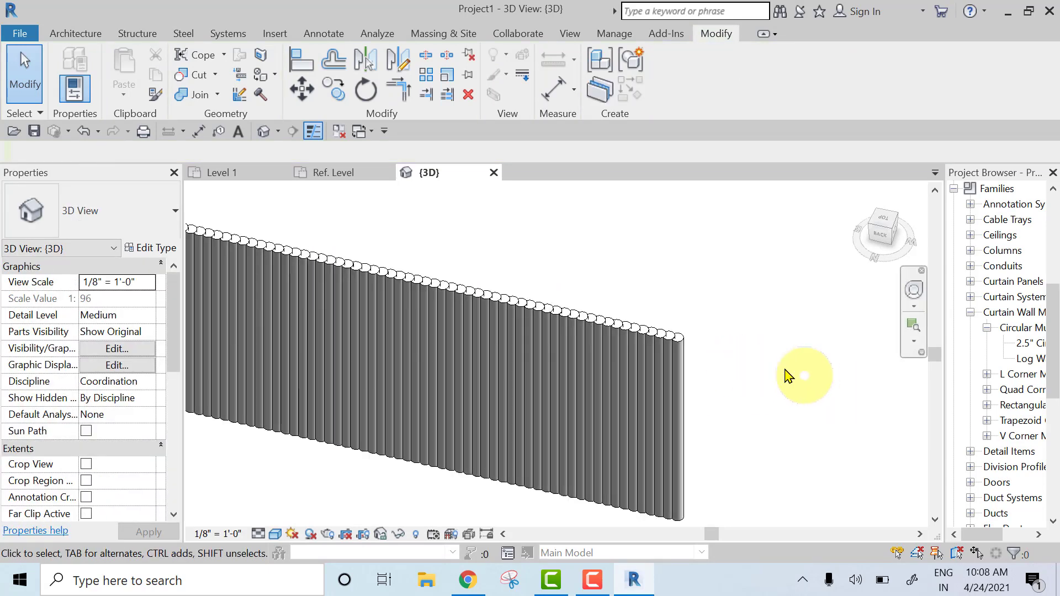
{"action": "scroll", "coordinate": [795, 381], "scroll_direction": "down", "scroll_amount": 3}
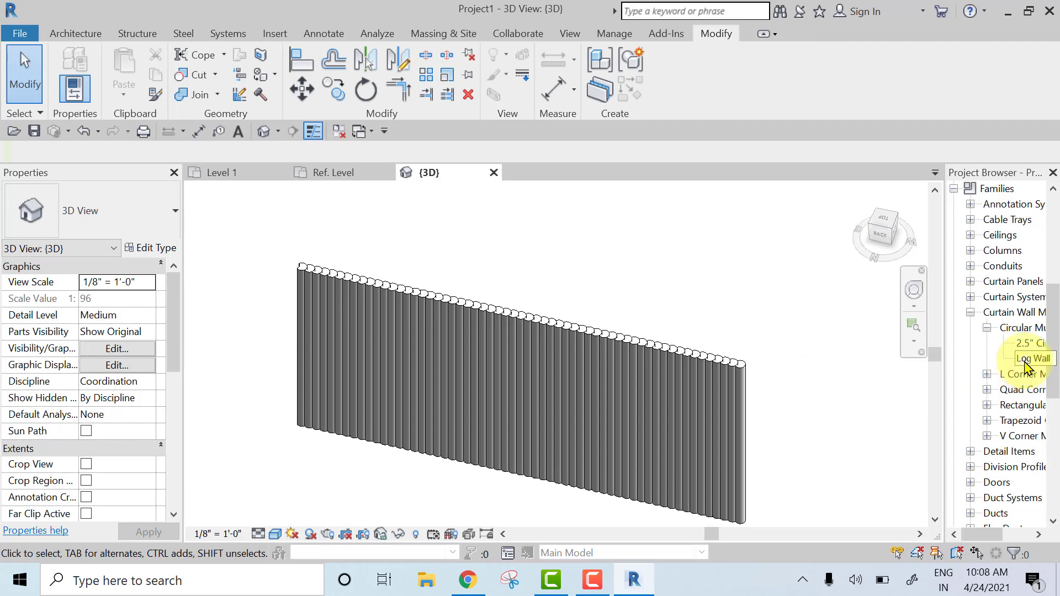
{"action": "double_click", "coordinate": [1025, 360]}
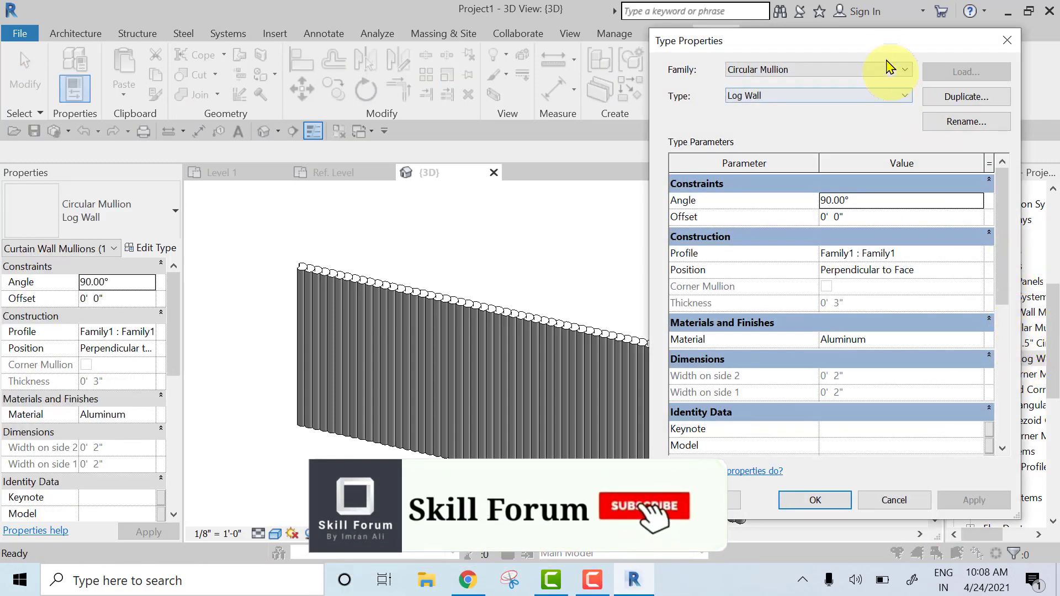
{"action": "left_click_drag", "start_coordinate": [881, 43], "coordinate": [440, 37]}
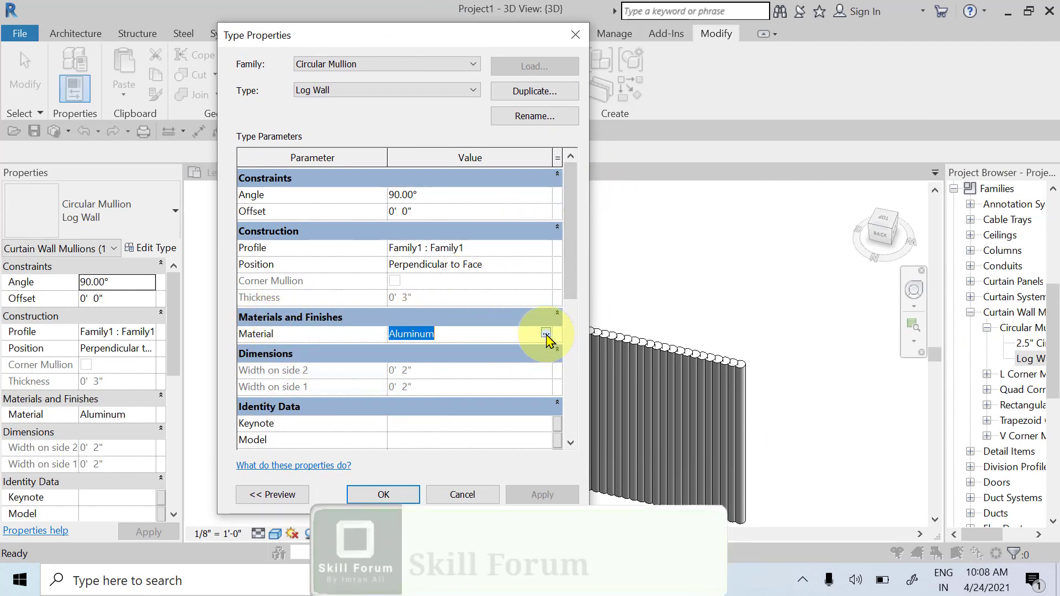
{"action": "left_click", "coordinate": [546, 334]}
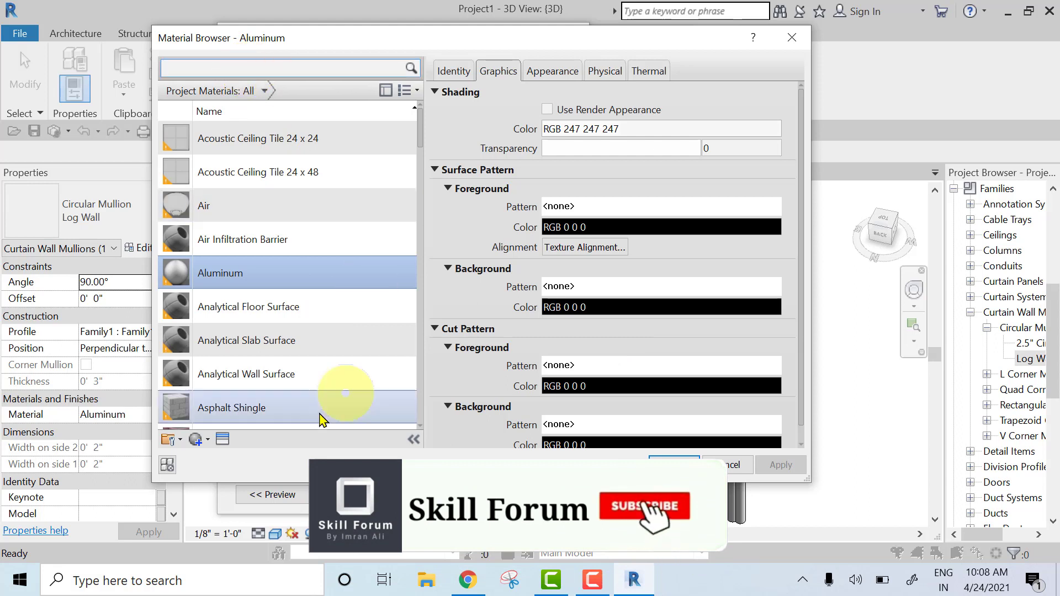
{"action": "scroll", "coordinate": [324, 420], "scroll_direction": "down", "scroll_amount": 1}
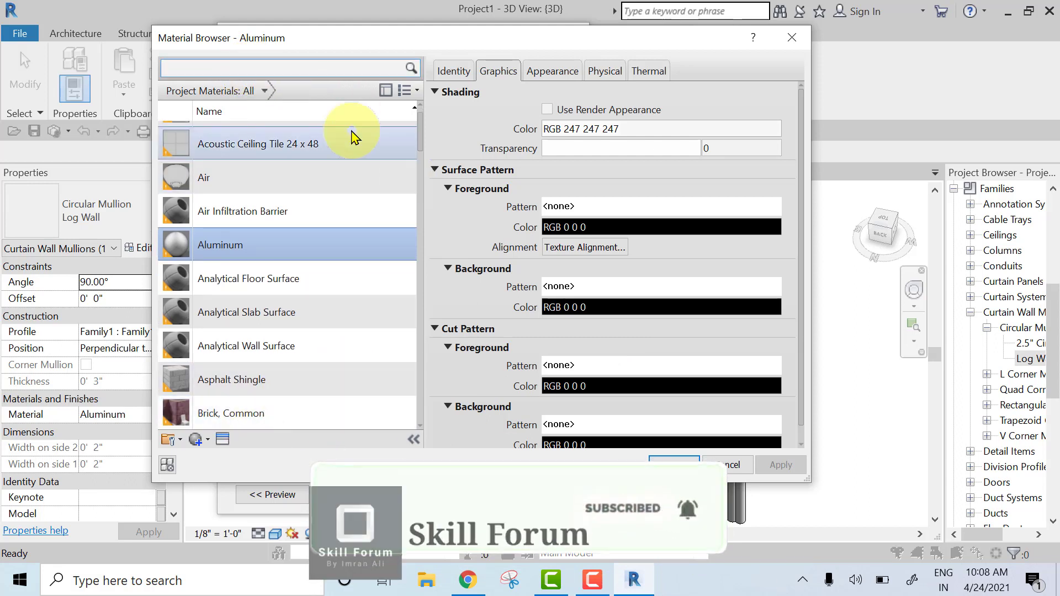
{"action": "type", "text": "woo"}
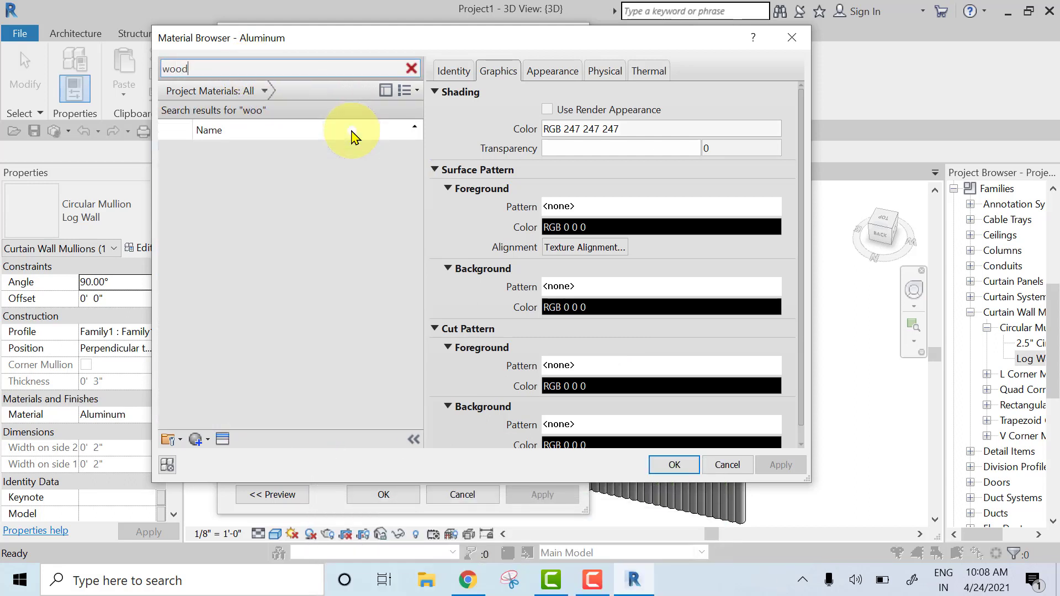
{"action": "type", "text": "d"}
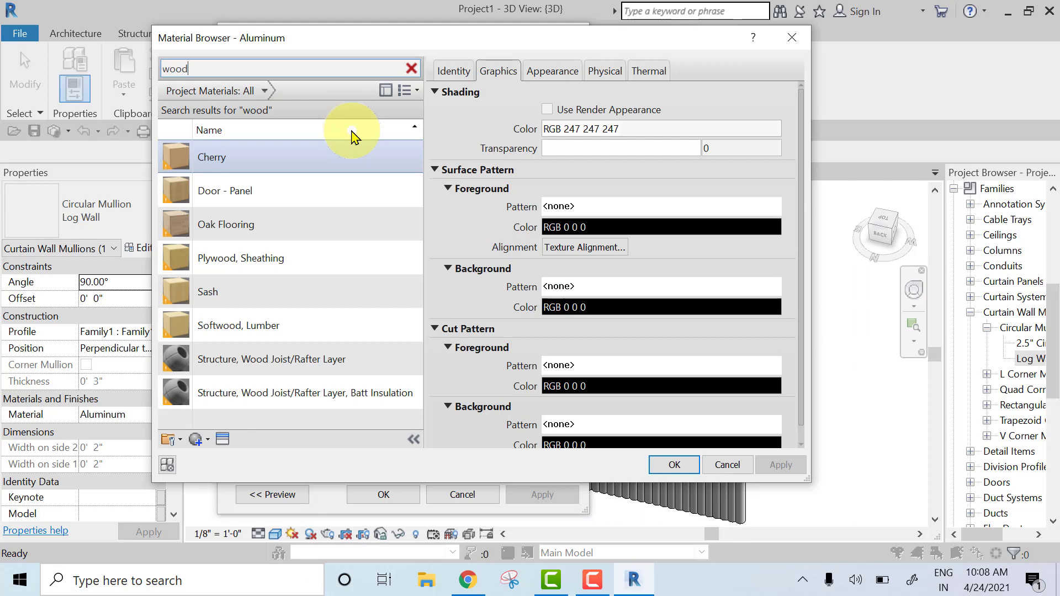
{"action": "left_click", "coordinate": [234, 324]}
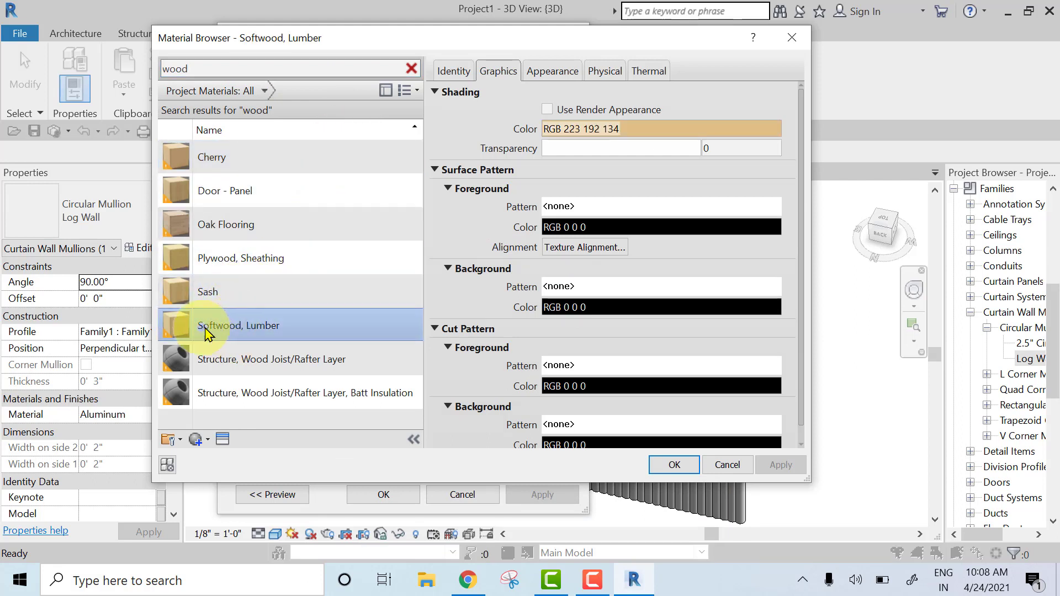
Step: Turn on Use Render Appearance for Softwood, Lumber, check its appearance settings, and apply the material to the Log Wall mullion type
{"action": "left_click", "coordinate": [547, 111]}
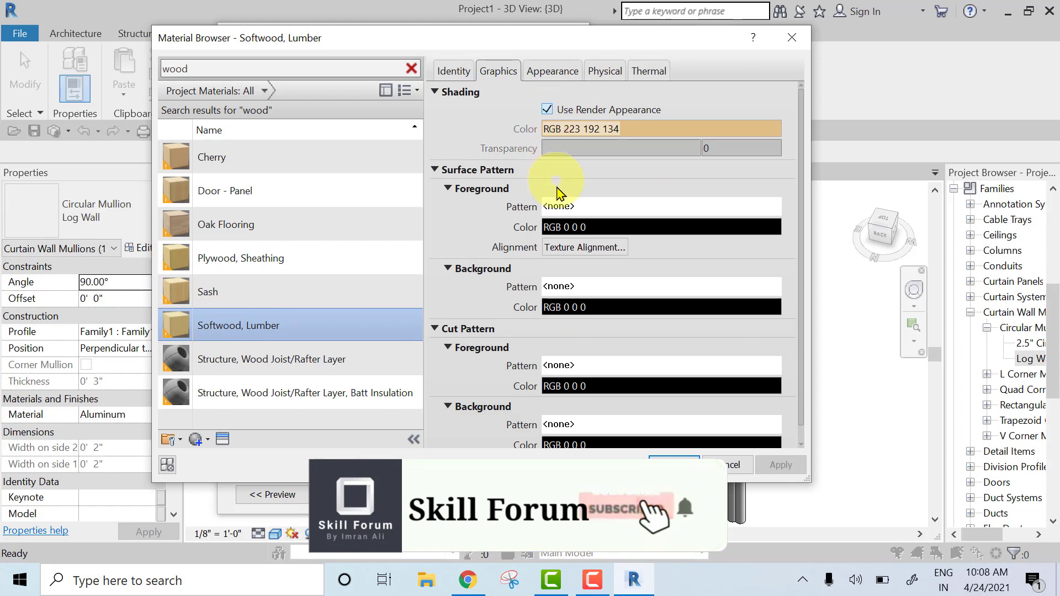
{"action": "left_click", "coordinate": [554, 80]}
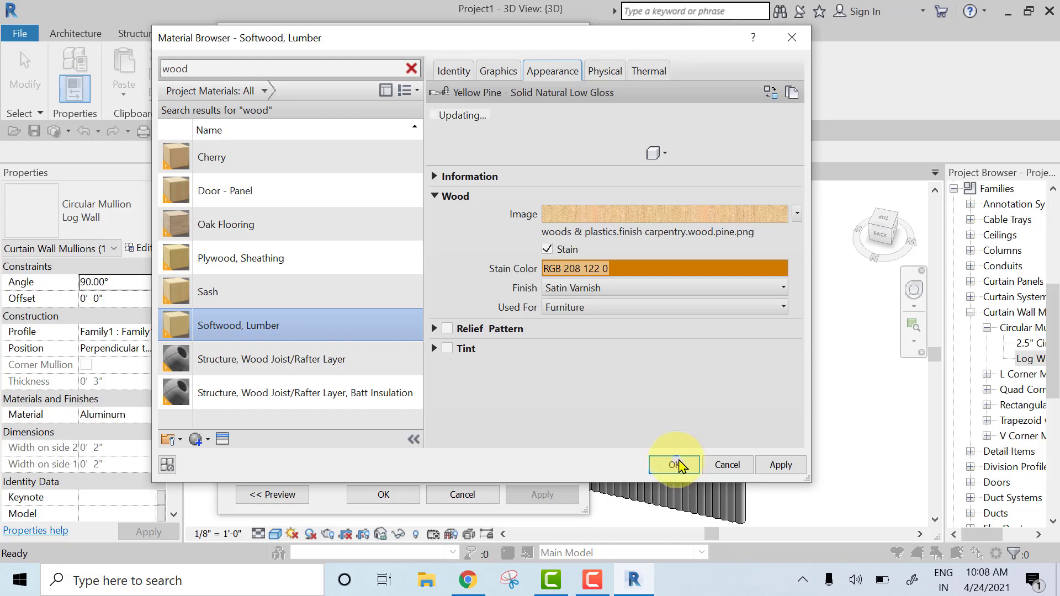
{"action": "left_click", "coordinate": [675, 465]}
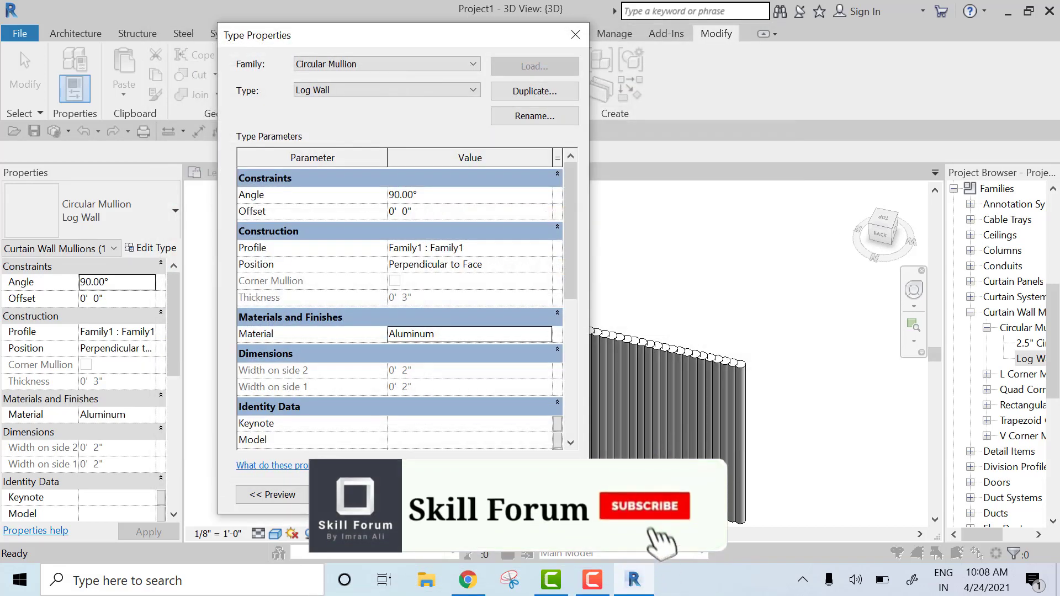
{"action": "key", "text": "Return"}
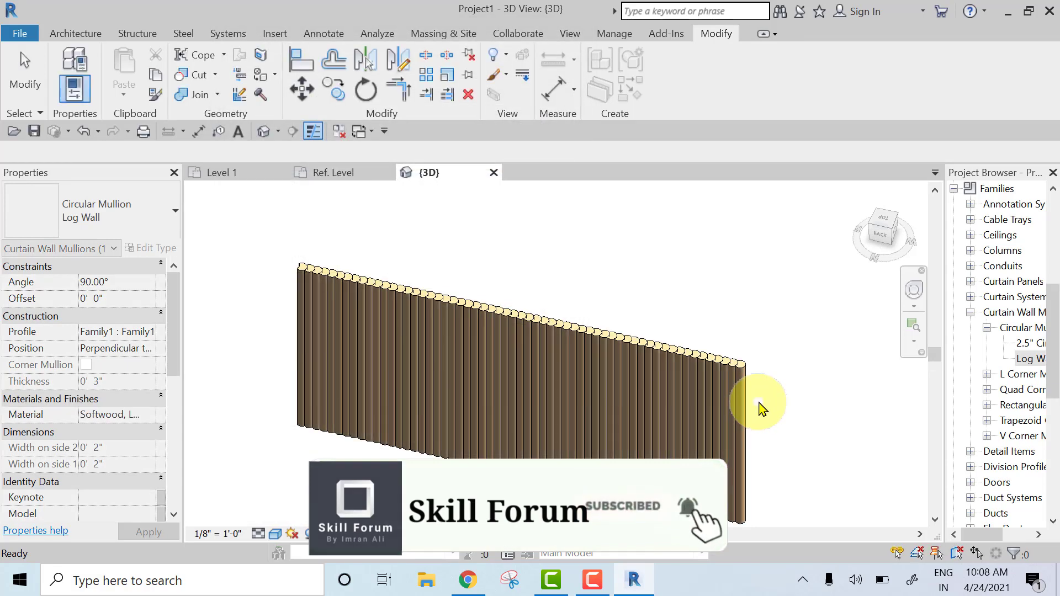
Step: Set the 3D view's visual style to Realistic to show the log wall's wood material
{"action": "key", "text": "Escape"}
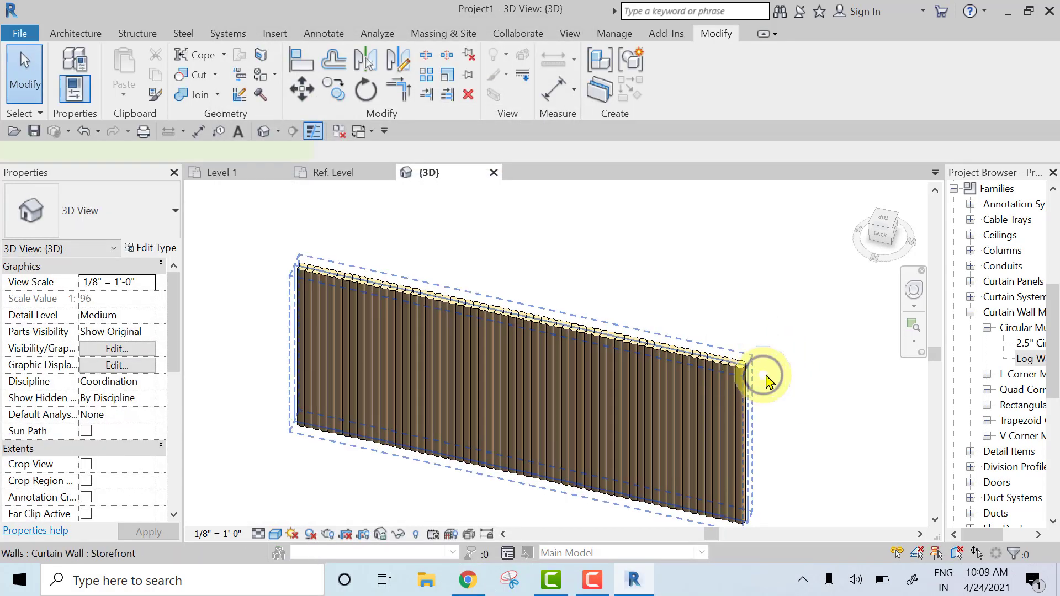
{"action": "left_click", "coordinate": [741, 372]}
{"action": "middle_click_drag", "start_coordinate": [741, 372], "coordinate": [737, 366], "text": "shift"}
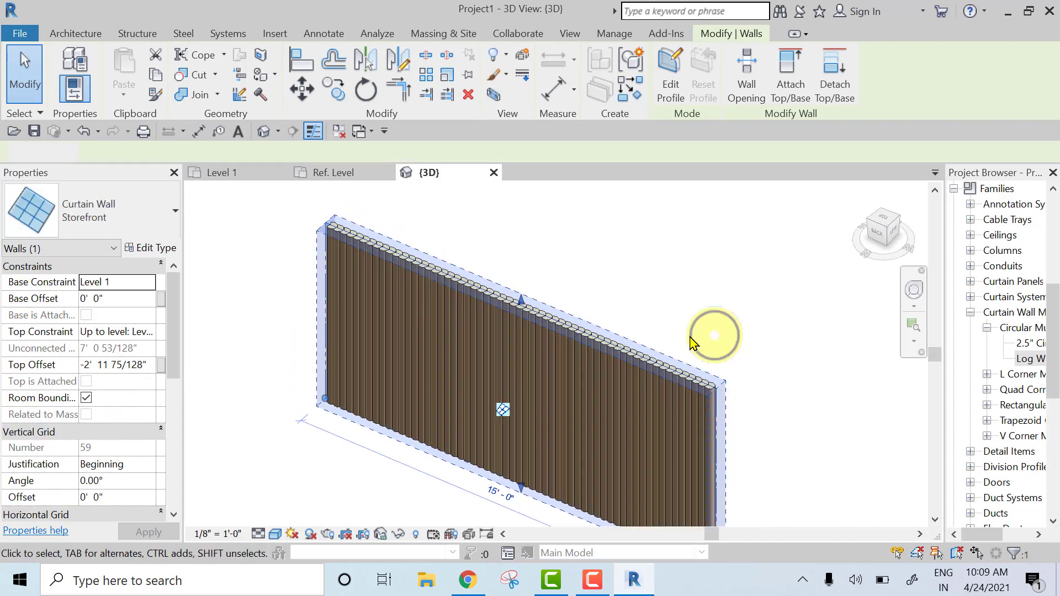
{"action": "left_click", "coordinate": [715, 336]}
{"action": "scroll", "coordinate": [587, 353], "scroll_direction": "up", "scroll_amount": 3}
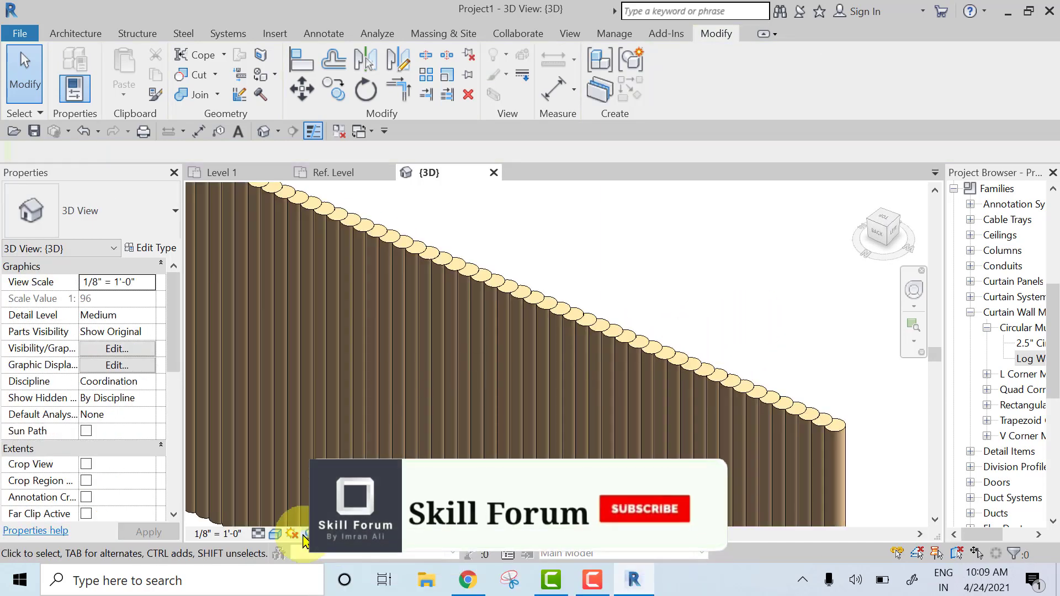
{"action": "left_click", "coordinate": [274, 534]}
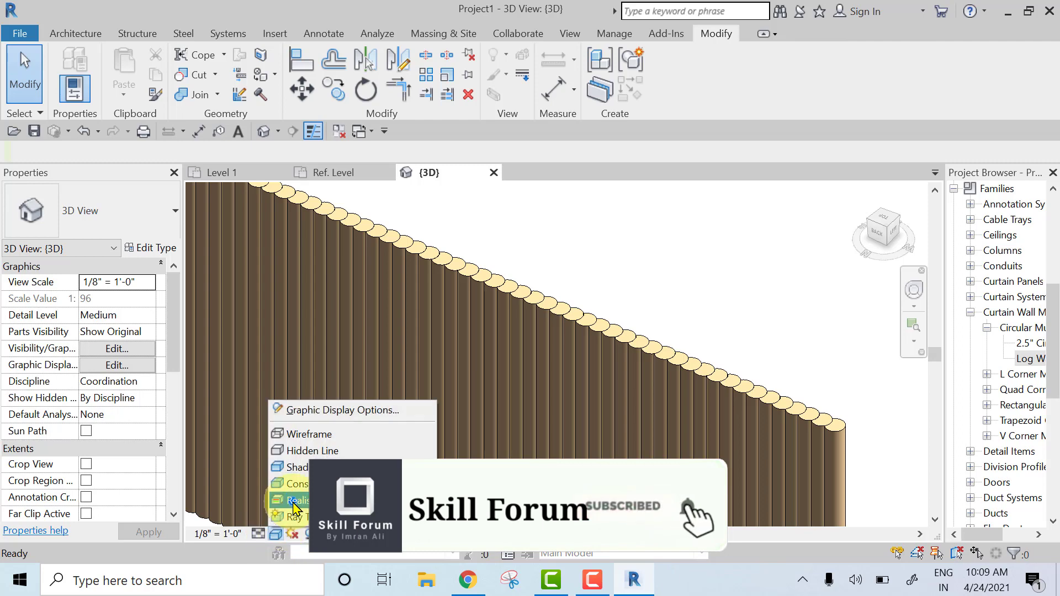
{"action": "left_click", "coordinate": [293, 511]}
Step: Examine the log wall's wood appearance up close along the top edge and as a whole
{"action": "middle_click_drag", "start_coordinate": [790, 352], "coordinate": [611, 181]}
{"action": "scroll", "coordinate": [642, 339], "scroll_direction": "up", "scroll_amount": 2}
{"action": "scroll", "coordinate": [640, 245], "scroll_direction": "up", "scroll_amount": 1}
{"action": "middle_click_drag", "start_coordinate": [640, 245], "coordinate": [660, 446]}
{"action": "scroll", "coordinate": [735, 320], "scroll_direction": "down", "scroll_amount": 2}
{"action": "scroll", "coordinate": [735, 323], "scroll_direction": "down", "scroll_amount": 3}
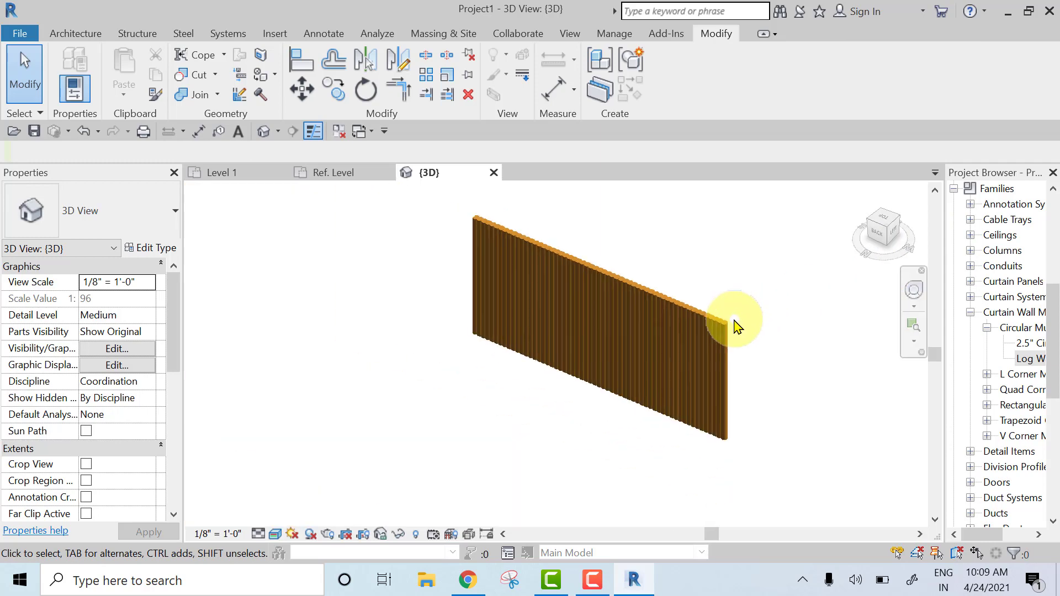
{"action": "scroll", "coordinate": [711, 313], "scroll_direction": "down", "scroll_amount": 1}
{"action": "scroll", "coordinate": [970, 274], "scroll_direction": "up", "scroll_amount": 2}
Step: Open the Level 1 floor plan and set the Storefront wall's length to 10'
{"action": "scroll", "coordinate": [970, 274], "scroll_direction": "up", "scroll_amount": 4}
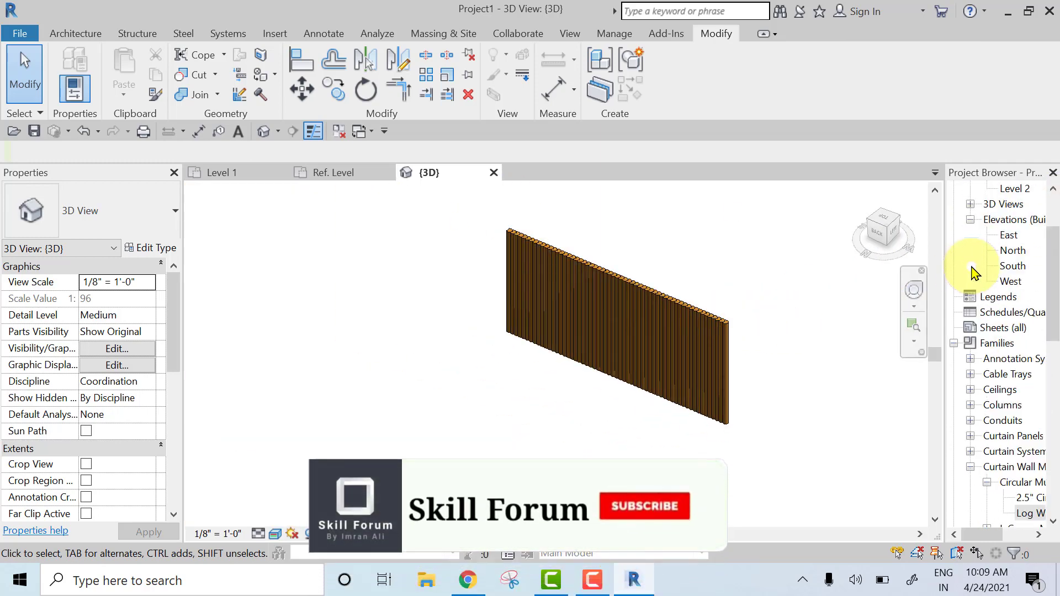
{"action": "double_click", "coordinate": [1006, 205]}
{"action": "scroll", "coordinate": [407, 307], "scroll_direction": "up", "scroll_amount": 3}
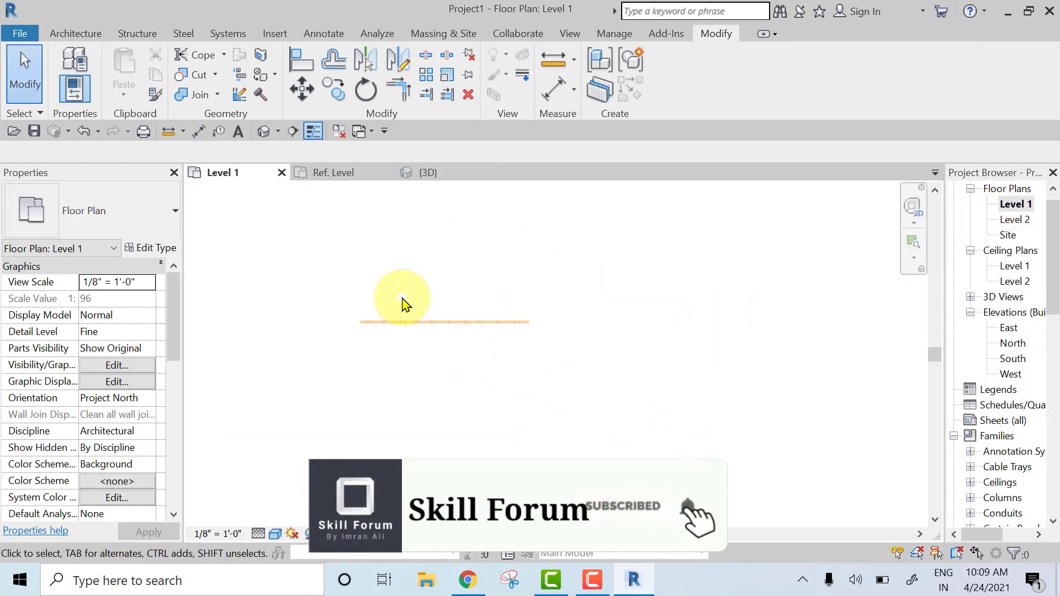
{"action": "left_click", "coordinate": [539, 355]}
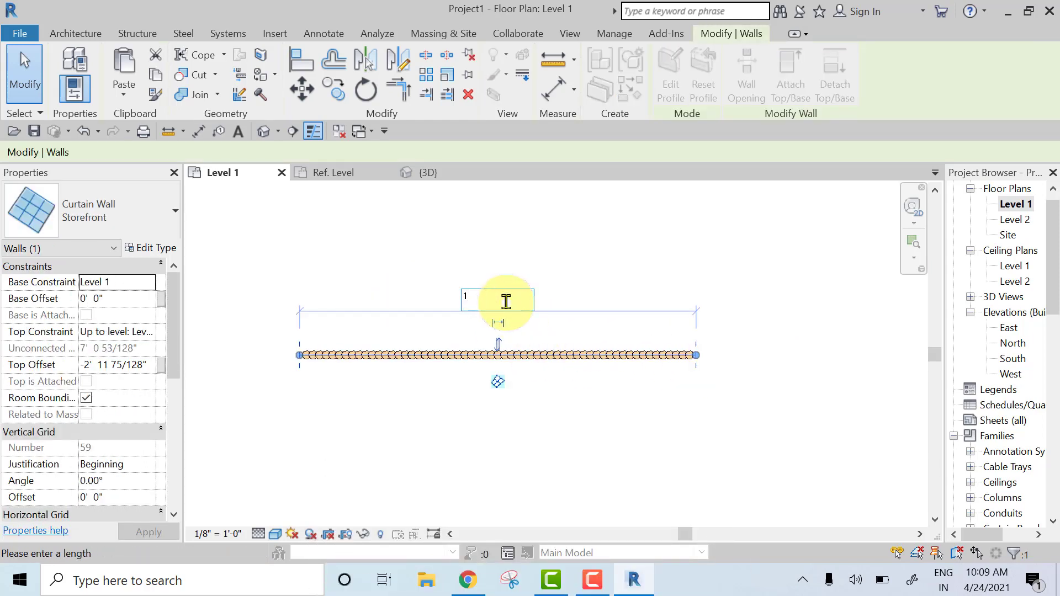
{"action": "key", "text": "Return"}
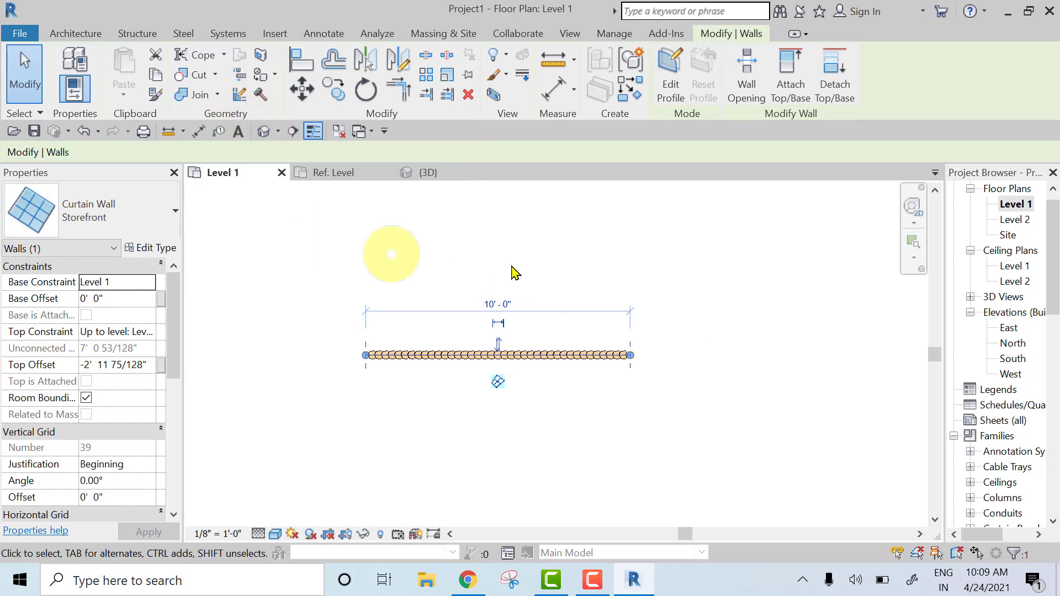
{"action": "left_click", "coordinate": [579, 384]}
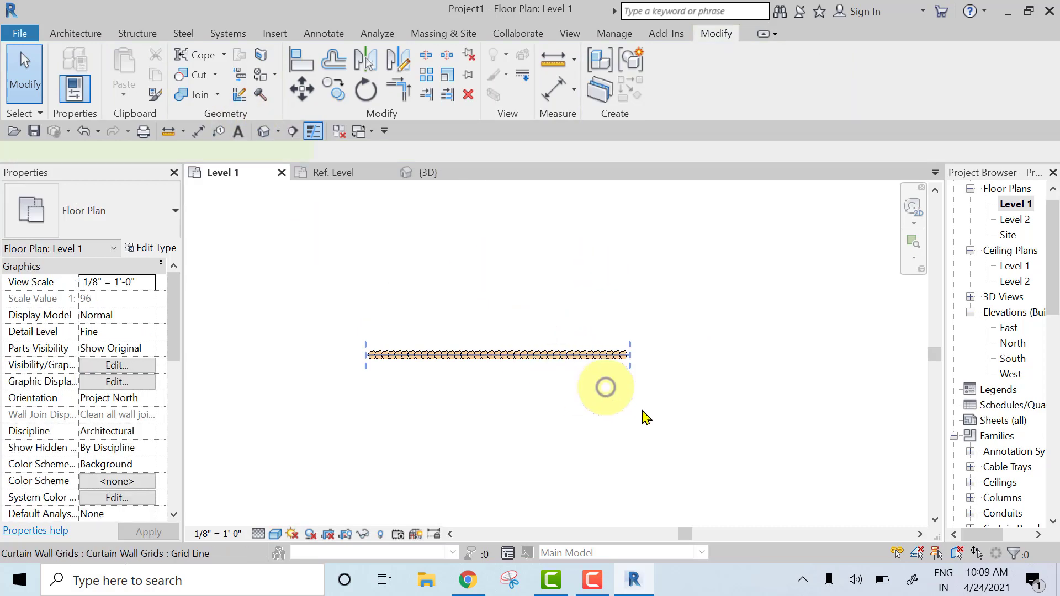
Step: Create a matching Storefront wall about 2'-5" long, running perpendicular up from the existing wall's right end in plan
{"action": "left_click", "coordinate": [664, 435]}
{"action": "key", "text": "c"}
{"action": "key", "text": "s"}
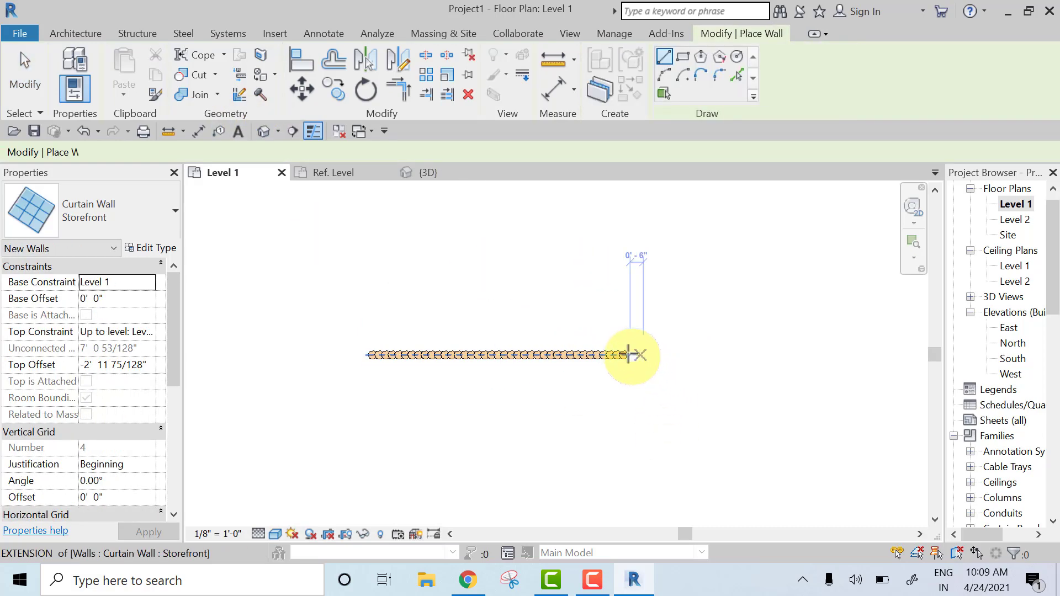
{"action": "scroll", "coordinate": [630, 356], "scroll_direction": "up", "scroll_amount": 4}
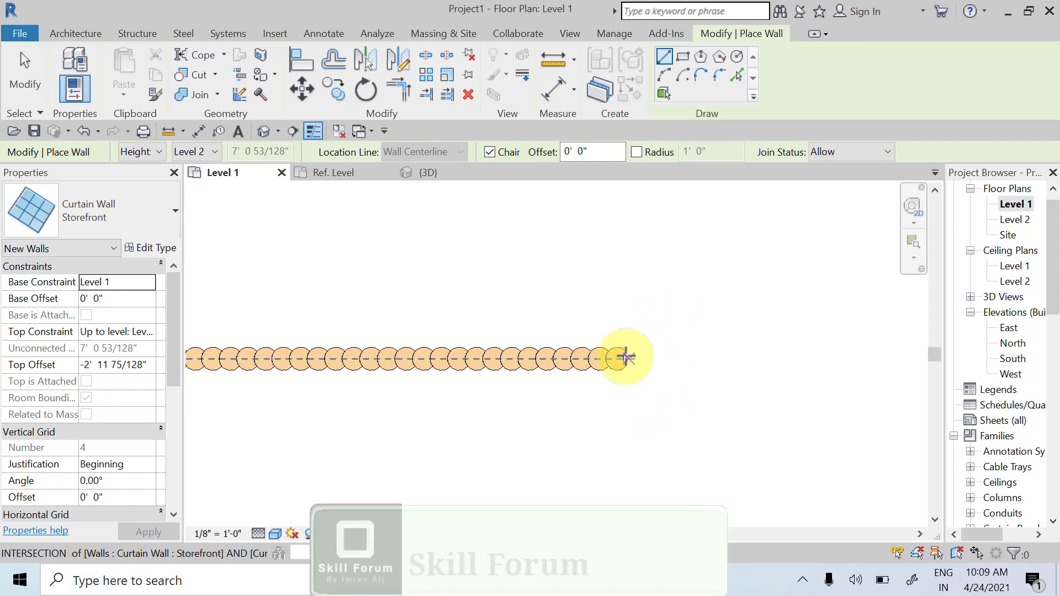
{"action": "middle_click_drag", "start_coordinate": [627, 358], "coordinate": [584, 396]}
{"action": "left_click", "coordinate": [580, 404]}
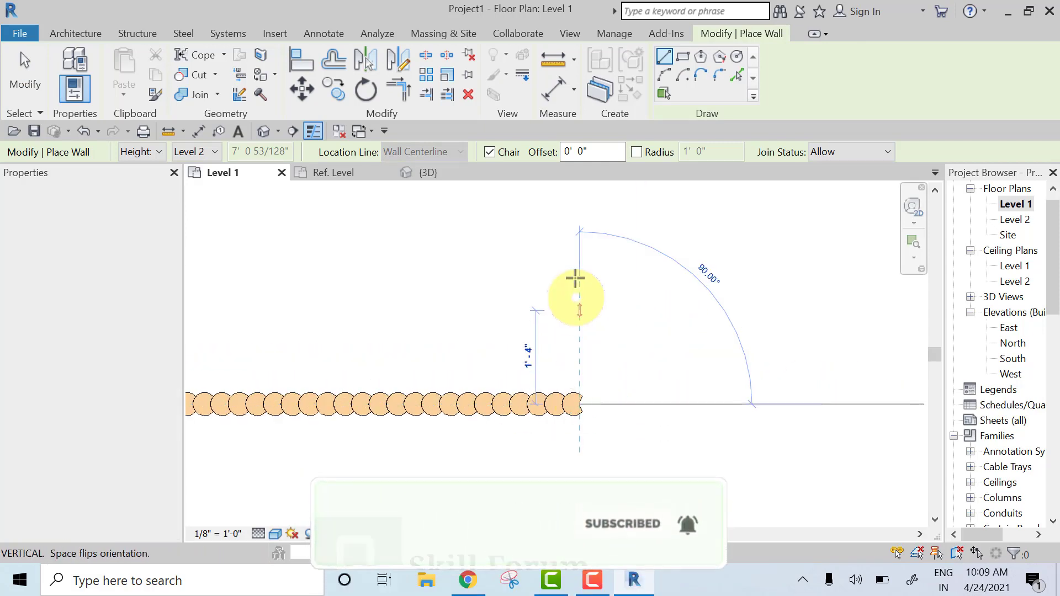
{"action": "left_click", "coordinate": [580, 233]}
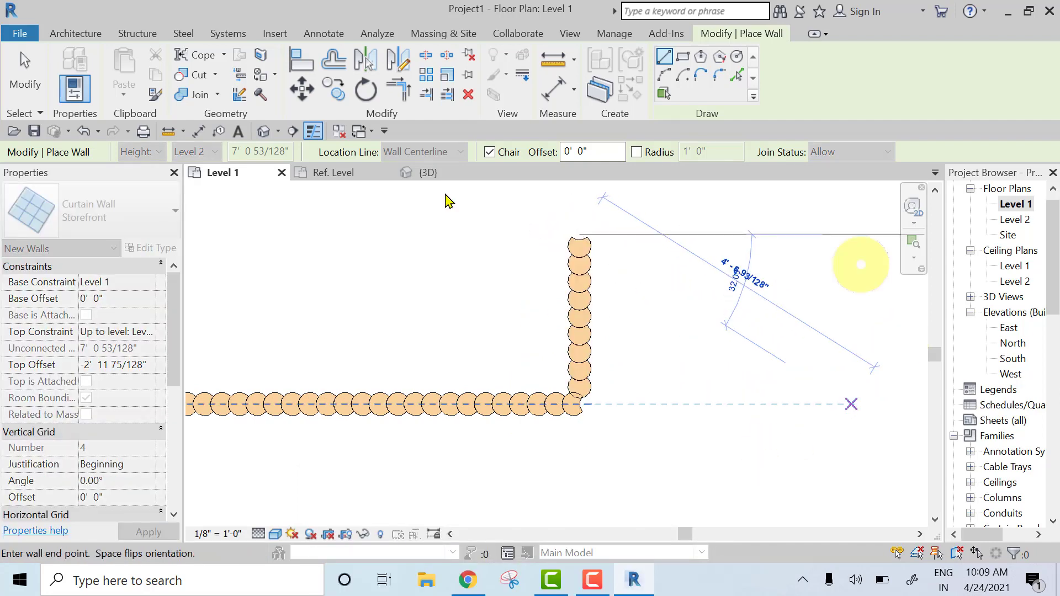
{"action": "key", "text": "Escape"}
Step: Set the top offset of both Storefront walls to -4' 0" in the 3D view
{"action": "left_click", "coordinate": [433, 179]}
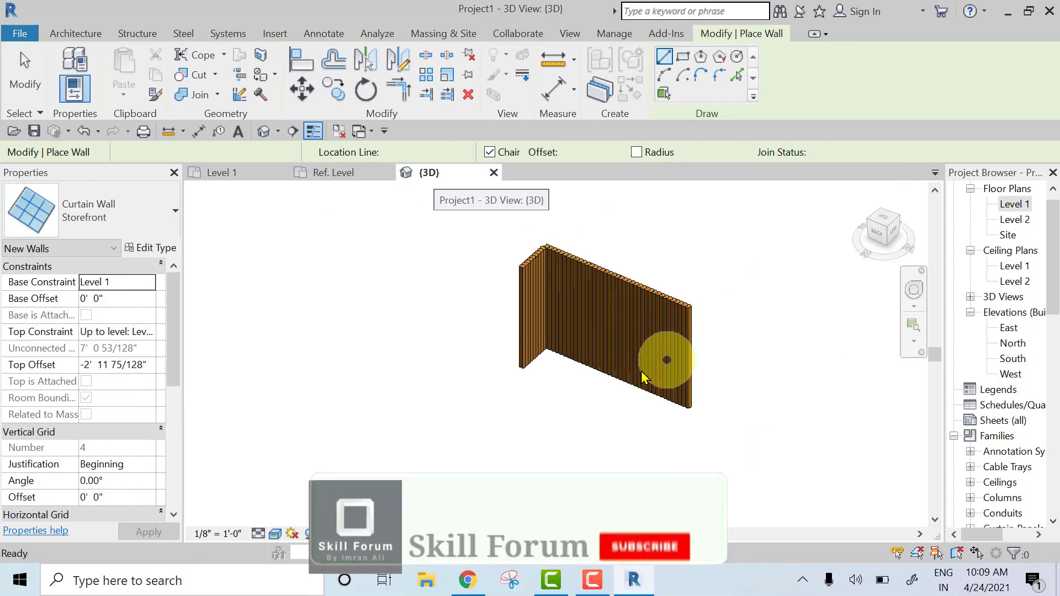
{"action": "middle_click_drag", "start_coordinate": [560, 342], "coordinate": [857, 315], "text": "shift"}
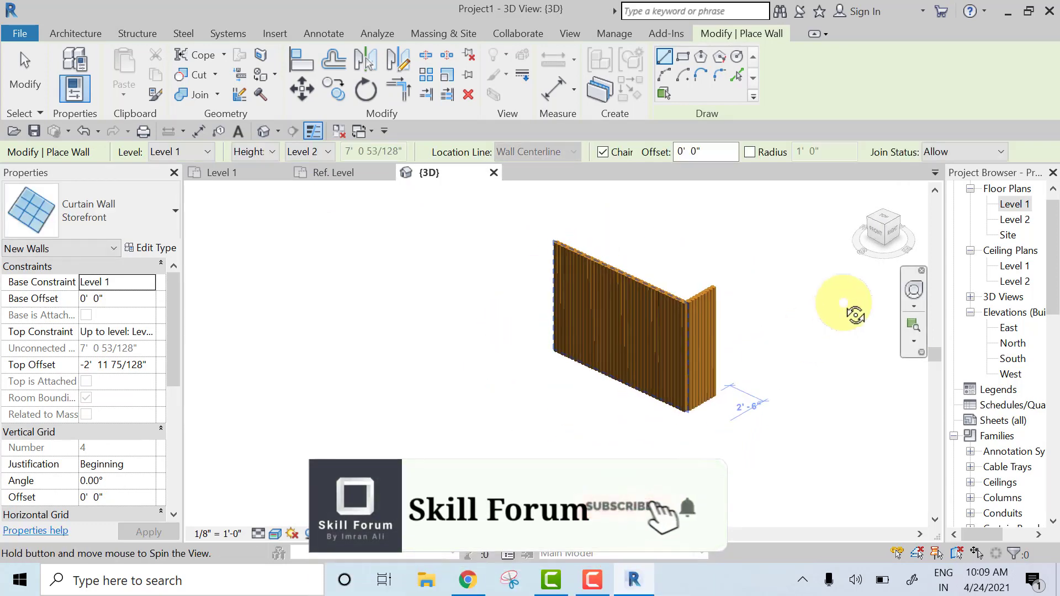
{"action": "scroll", "coordinate": [632, 338], "scroll_direction": "up", "scroll_amount": 3}
{"action": "middle_click_drag", "start_coordinate": [701, 322], "coordinate": [679, 289]}
{"action": "key", "text": "Escape"}
{"action": "key", "text": "Escape"}
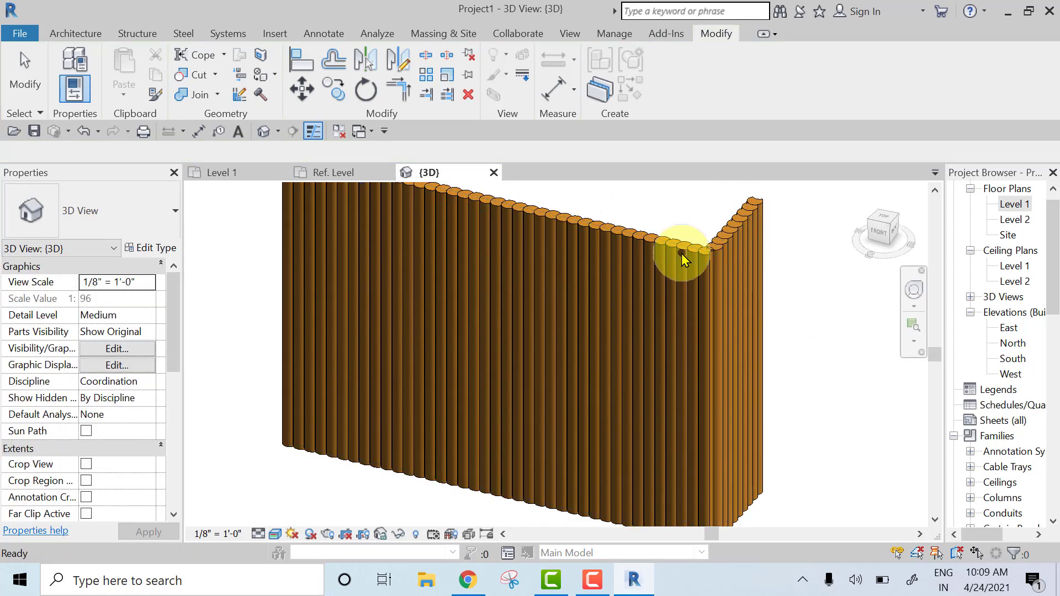
{"action": "left_click", "coordinate": [682, 259]}
{"action": "left_click", "coordinate": [737, 227], "text": "ctrl"}
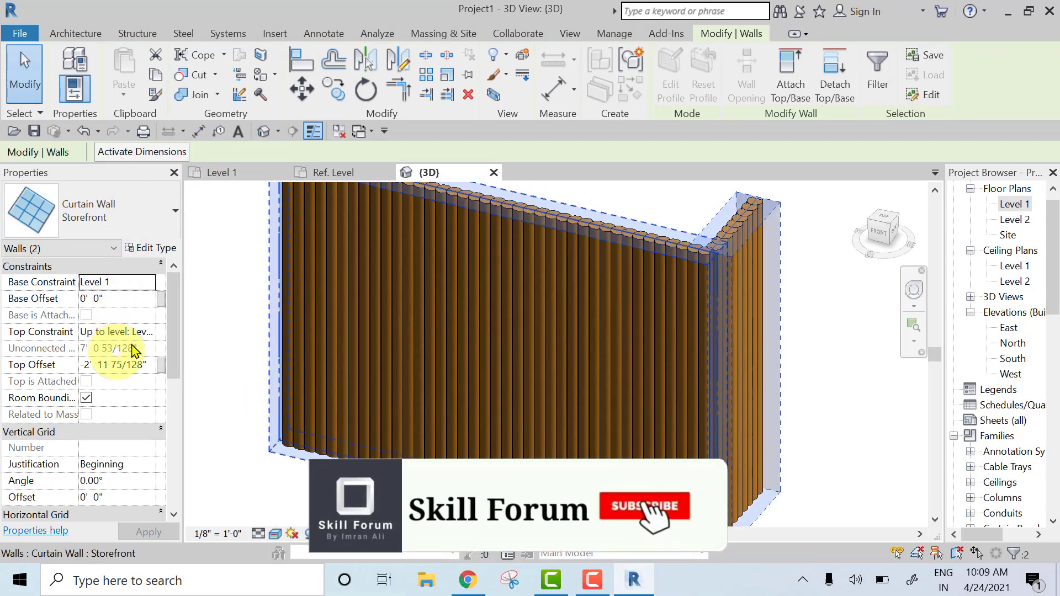
{"action": "scroll", "coordinate": [608, 277], "scroll_direction": "down", "scroll_amount": 2}
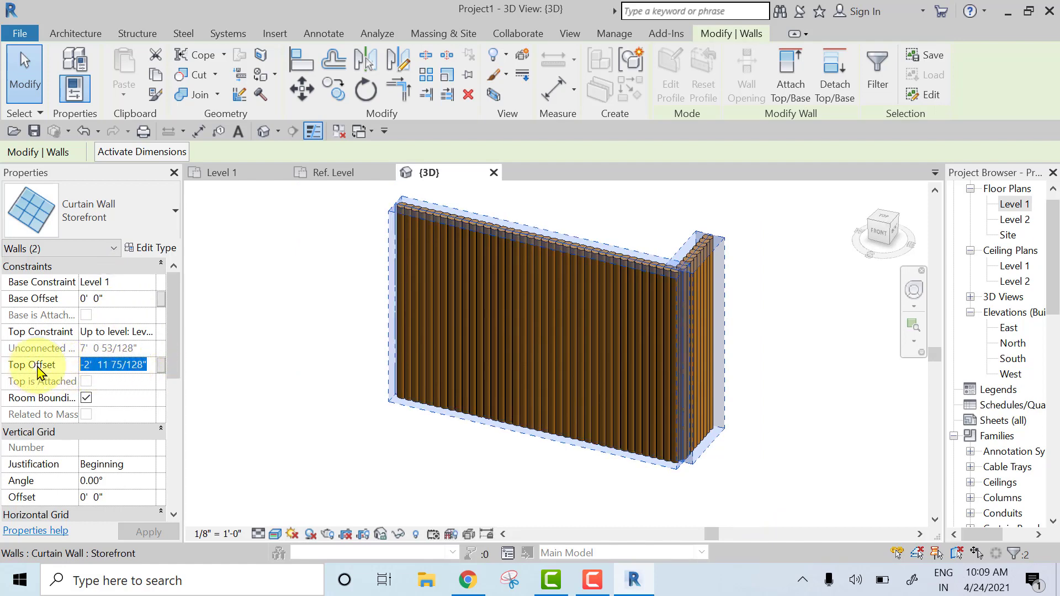
{"action": "key", "text": "Return"}
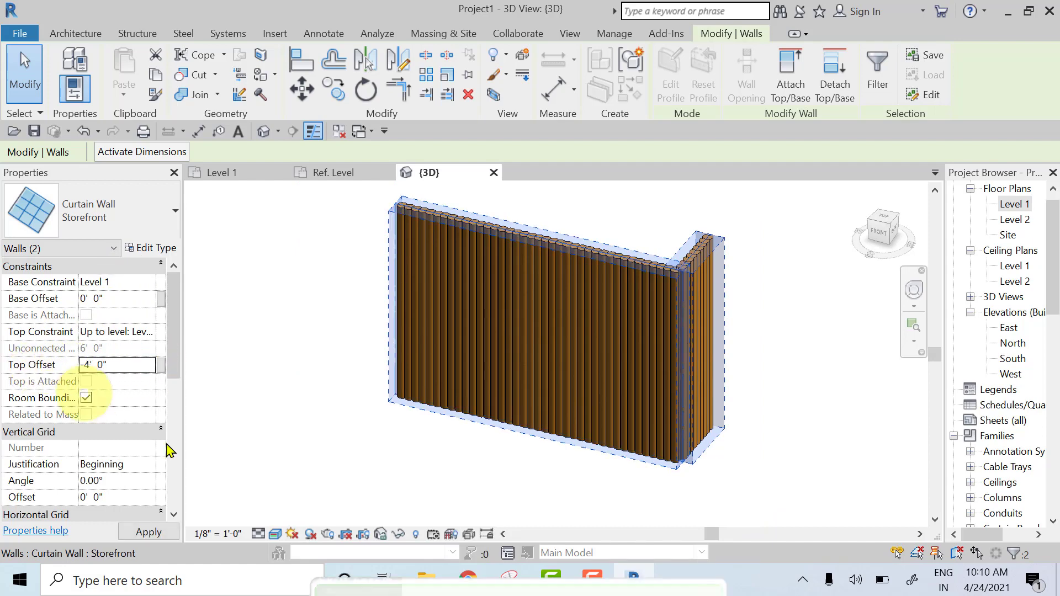
{"action": "left_click", "coordinate": [280, 384]}
Step: Examine the interlocking logs along the top edge and the overall look of the two walls
{"action": "scroll", "coordinate": [619, 348], "scroll_direction": "up", "scroll_amount": 2}
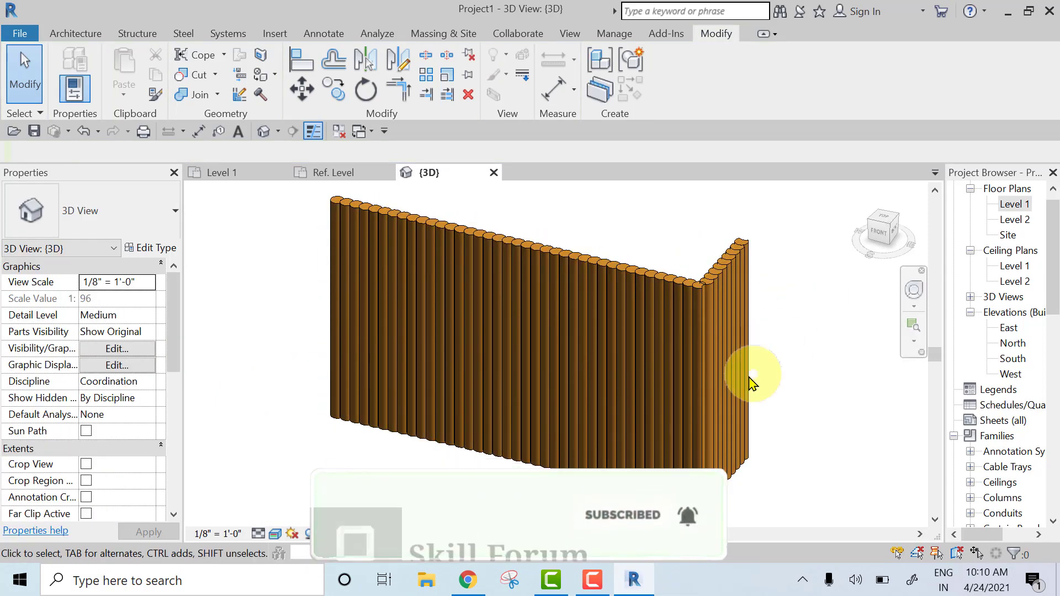
{"action": "scroll", "coordinate": [551, 254], "scroll_direction": "up", "scroll_amount": 3}
{"action": "scroll", "coordinate": [551, 254], "scroll_direction": "up", "scroll_amount": 4}
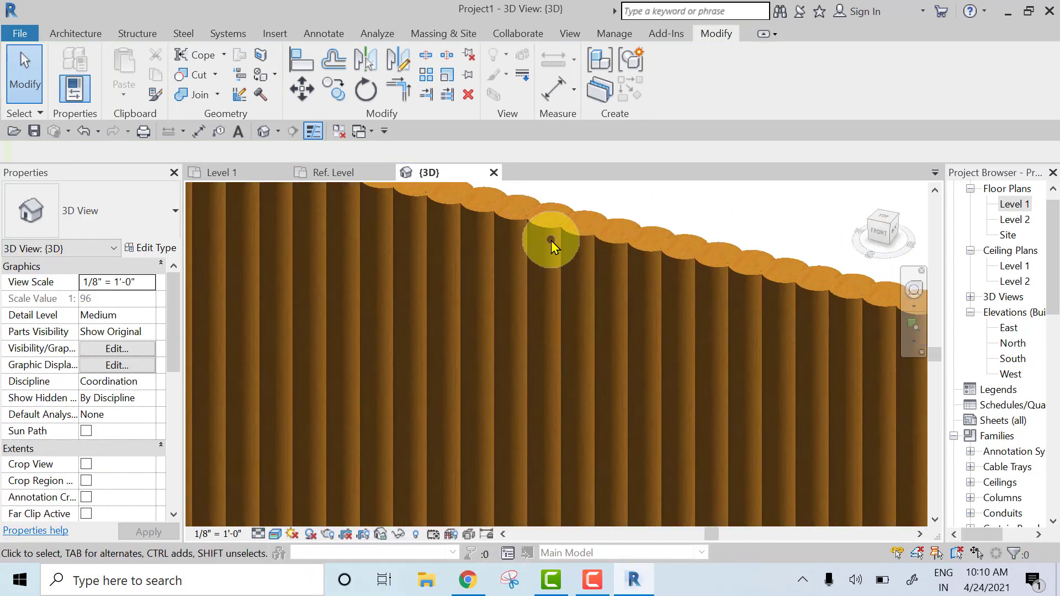
{"action": "scroll", "coordinate": [748, 262], "scroll_direction": "down", "scroll_amount": 6}
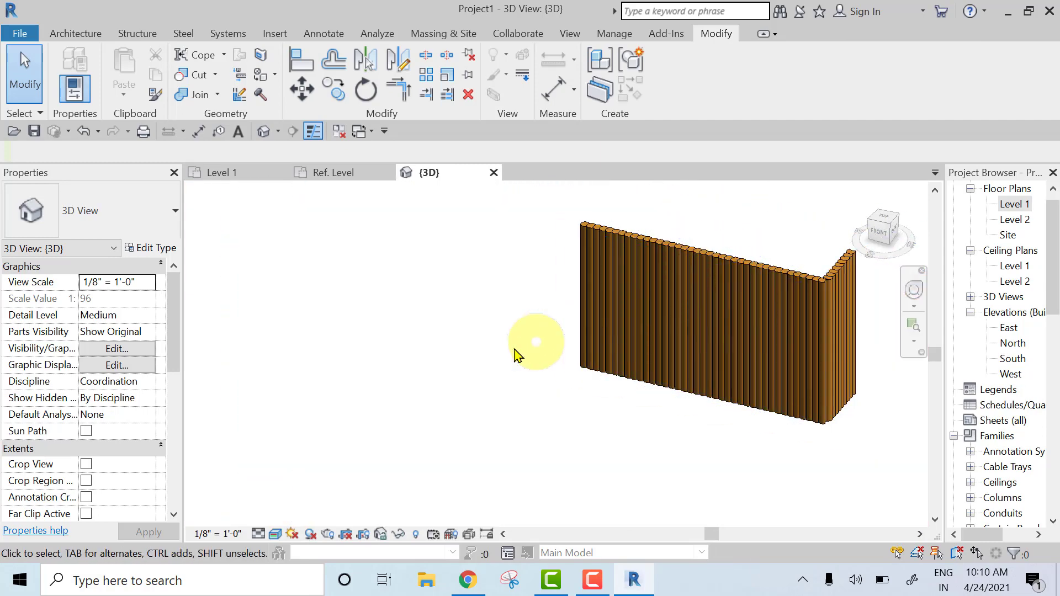
{"action": "middle_click_drag", "start_coordinate": [523, 343], "coordinate": [486, 372]}
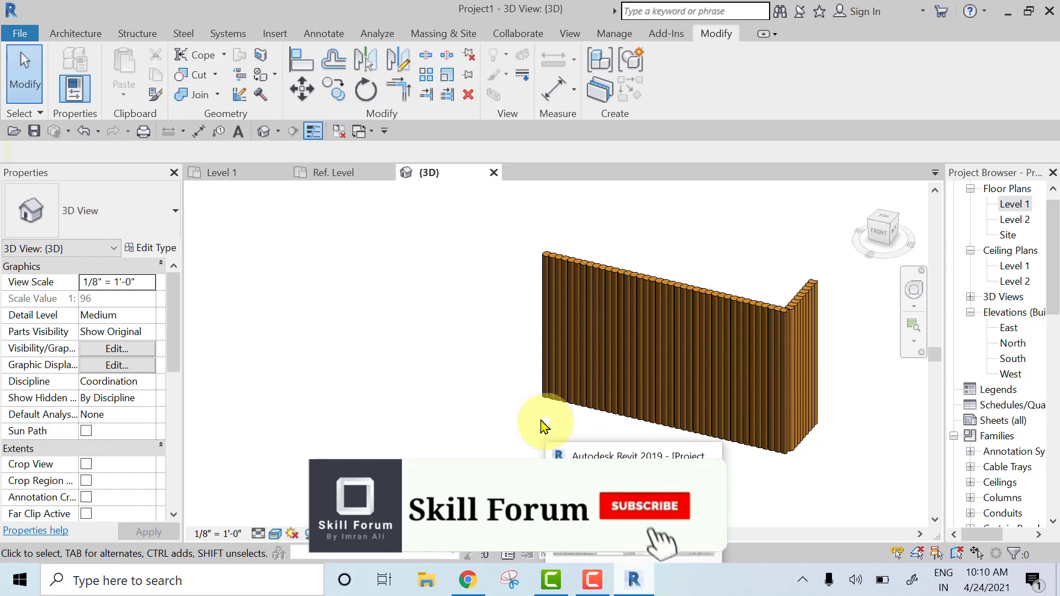
{"action": "middle_click_drag", "start_coordinate": [677, 284], "coordinate": [560, 273]}
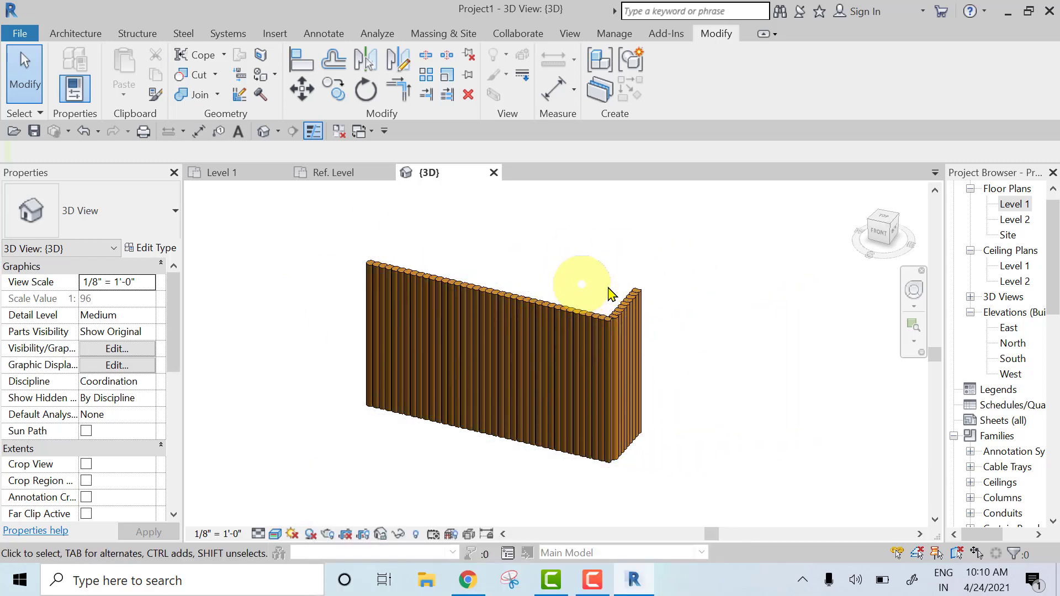
Step: View the wood plank image vintage-1557993_1920.jpg from the desktop, close it, and return to Revit
{"action": "right_click", "coordinate": [706, 577]}
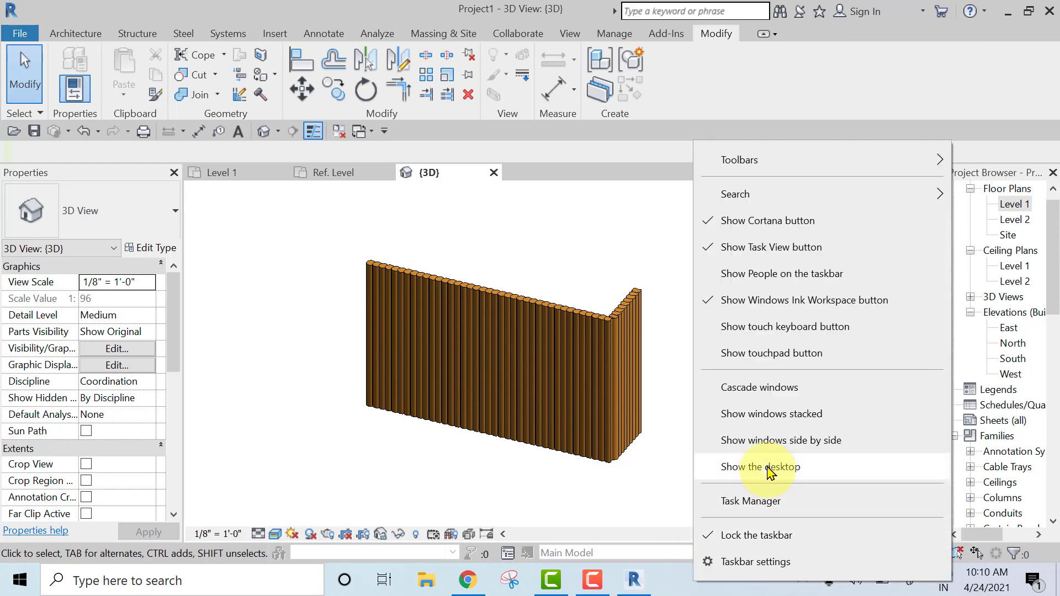
{"action": "left_click", "coordinate": [769, 467]}
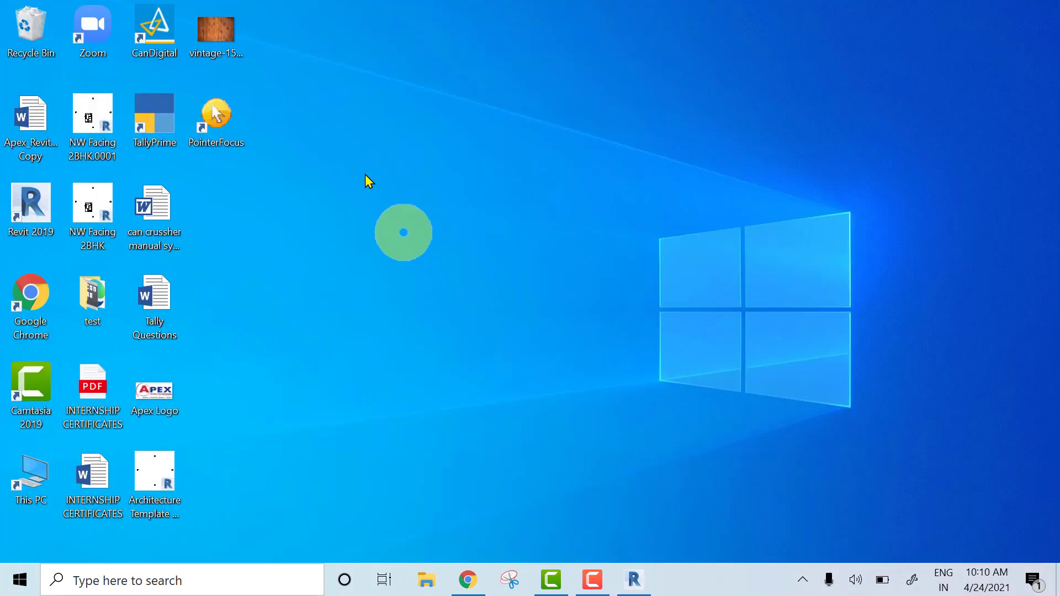
{"action": "double_click", "coordinate": [225, 45]}
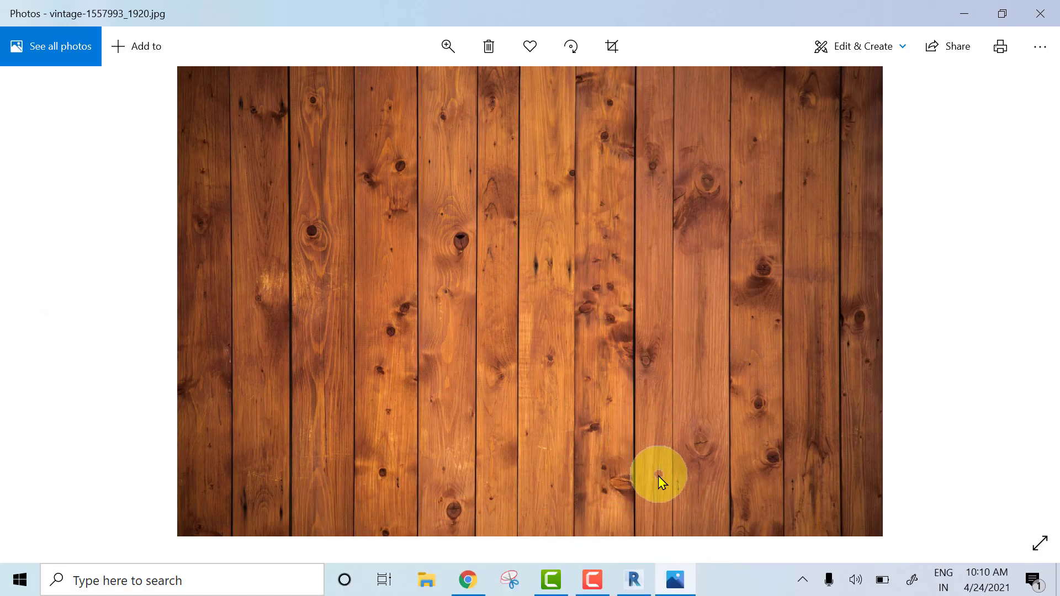
{"action": "left_click", "coordinate": [1040, 14]}
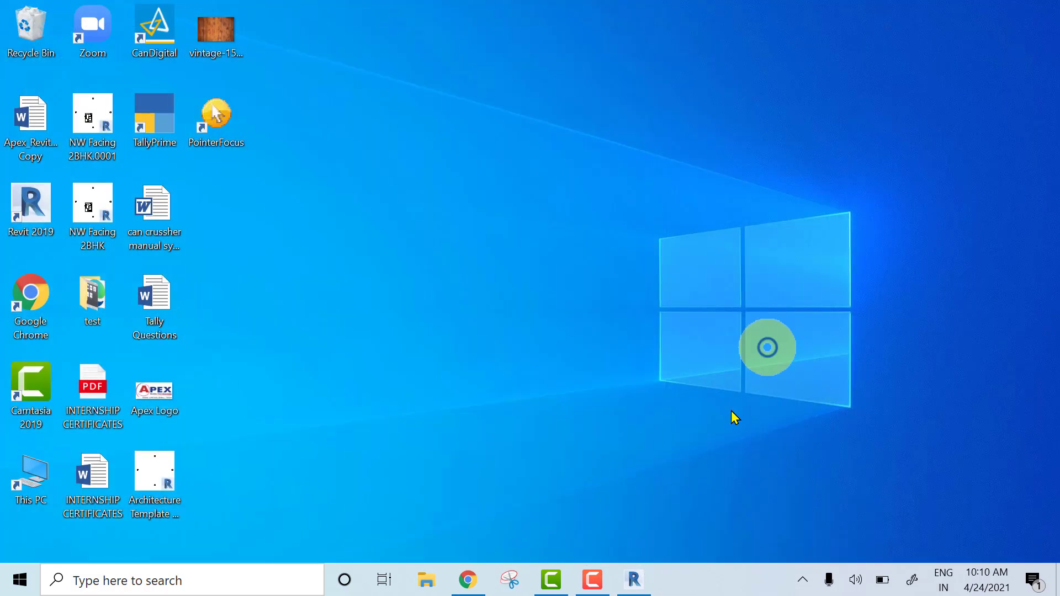
{"action": "left_click", "coordinate": [635, 577]}
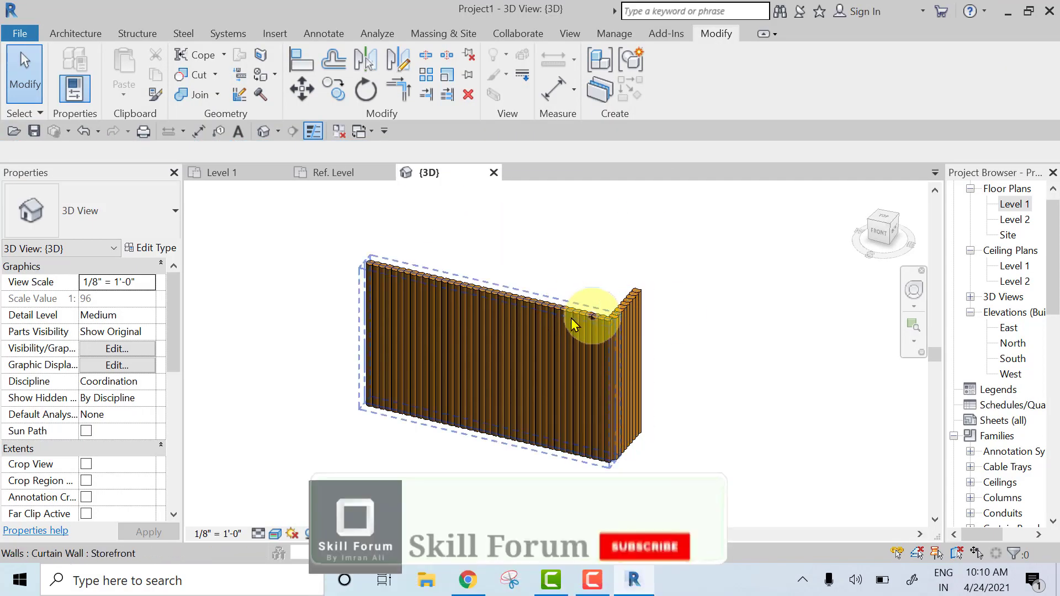
{"action": "scroll", "coordinate": [530, 302], "scroll_direction": "up", "scroll_amount": 3}
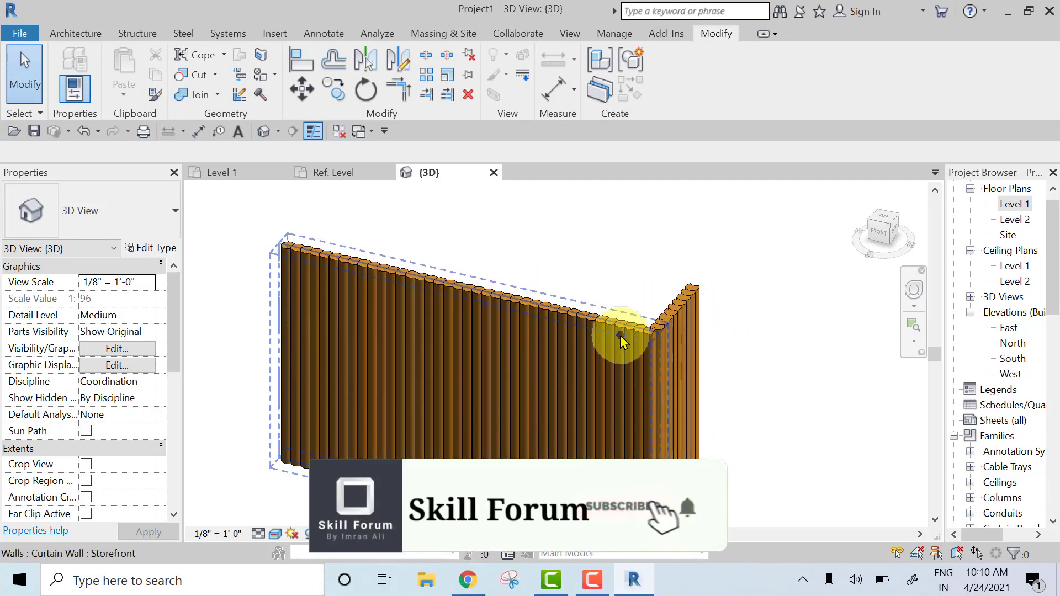
{"action": "left_click", "coordinate": [440, 289]}
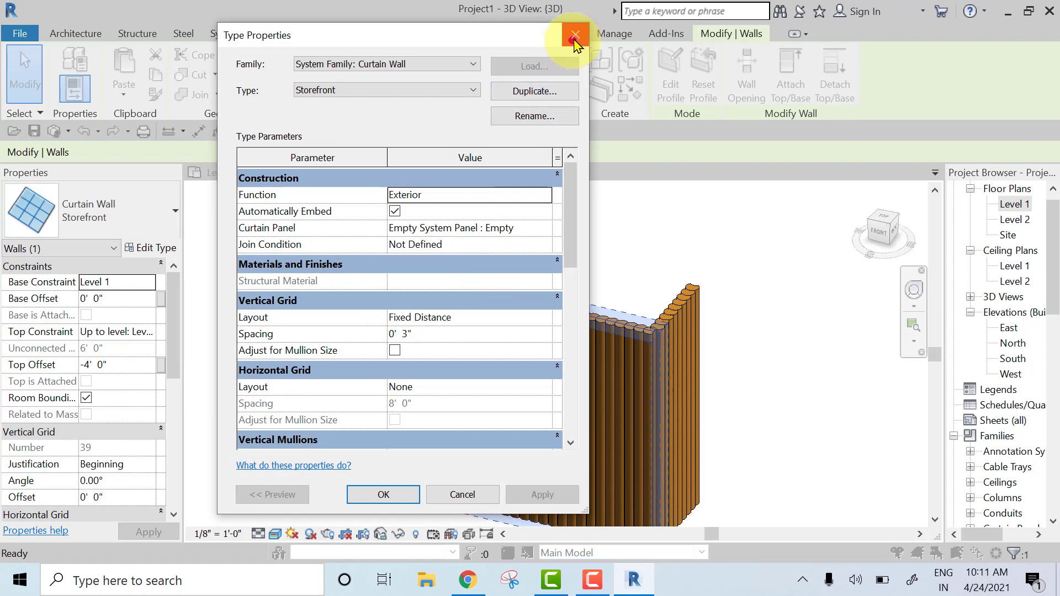
{"action": "left_click", "coordinate": [574, 40]}
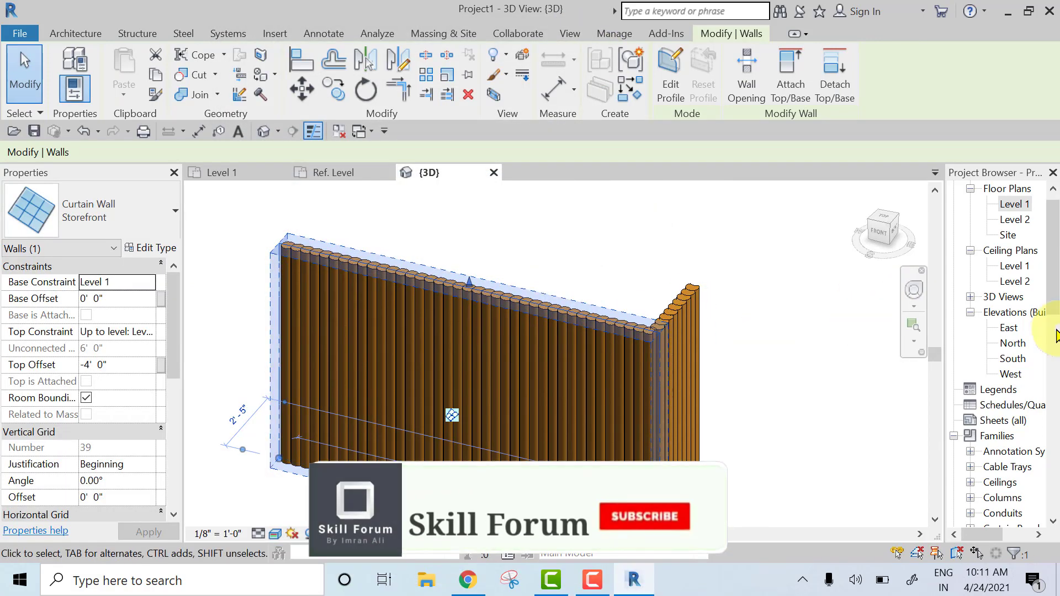
Step: Create a new material named Wooden Log from the Material parameter of the Log Wall circular mullion type
{"action": "scroll", "coordinate": [998, 440], "scroll_direction": "down", "scroll_amount": 4}
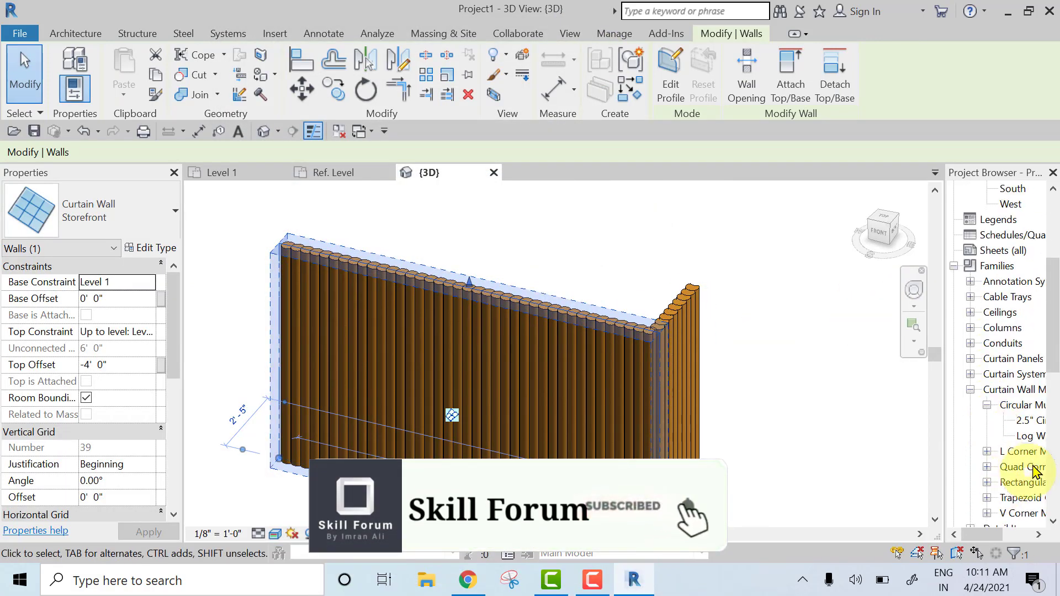
{"action": "left_click", "coordinate": [1027, 437]}
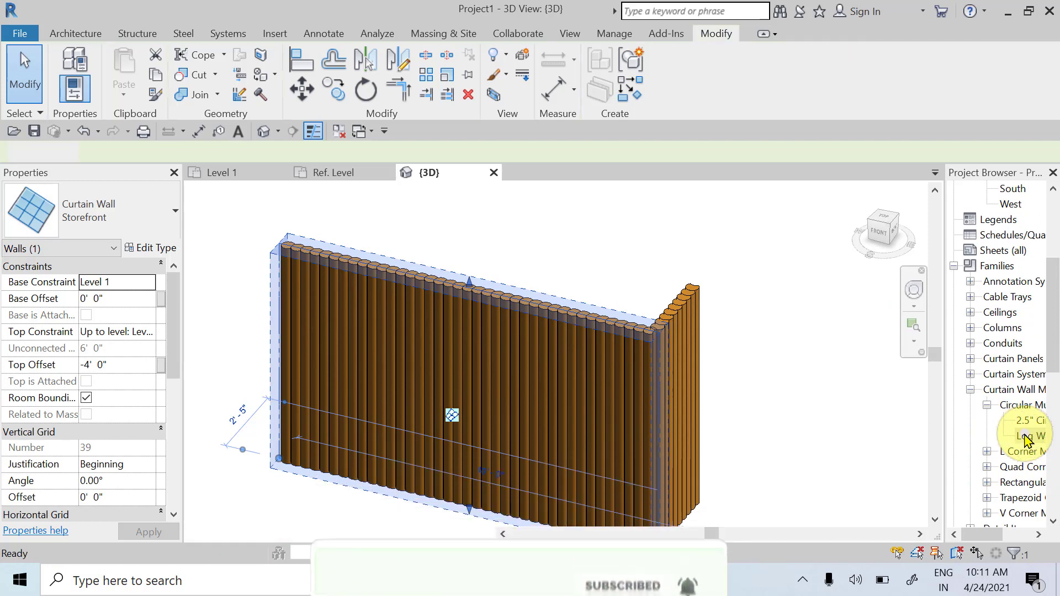
{"action": "double_click", "coordinate": [1026, 437]}
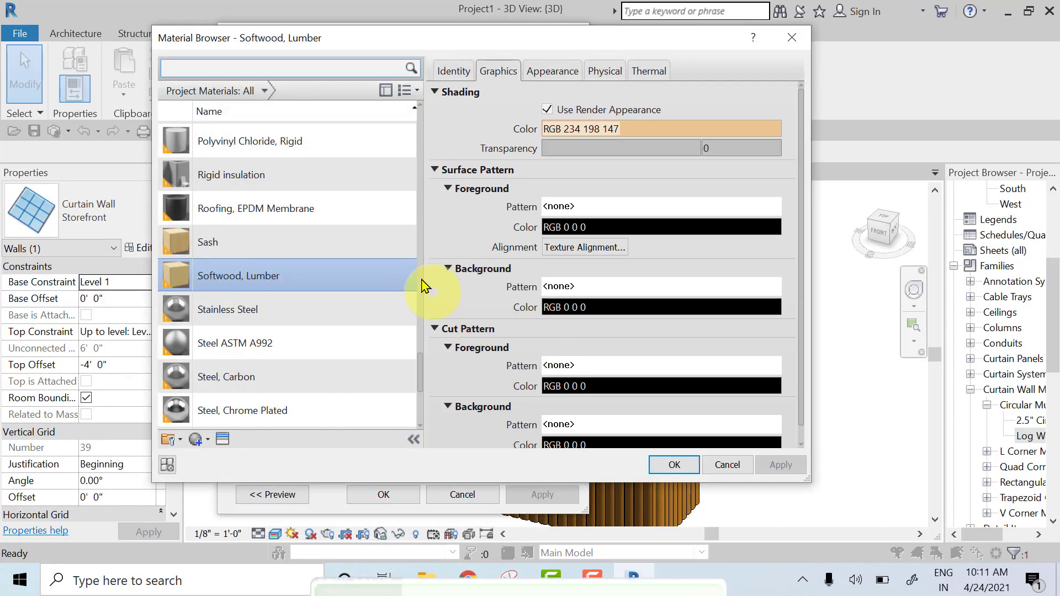
{"action": "scroll", "coordinate": [226, 425], "scroll_direction": "down", "scroll_amount": 1}
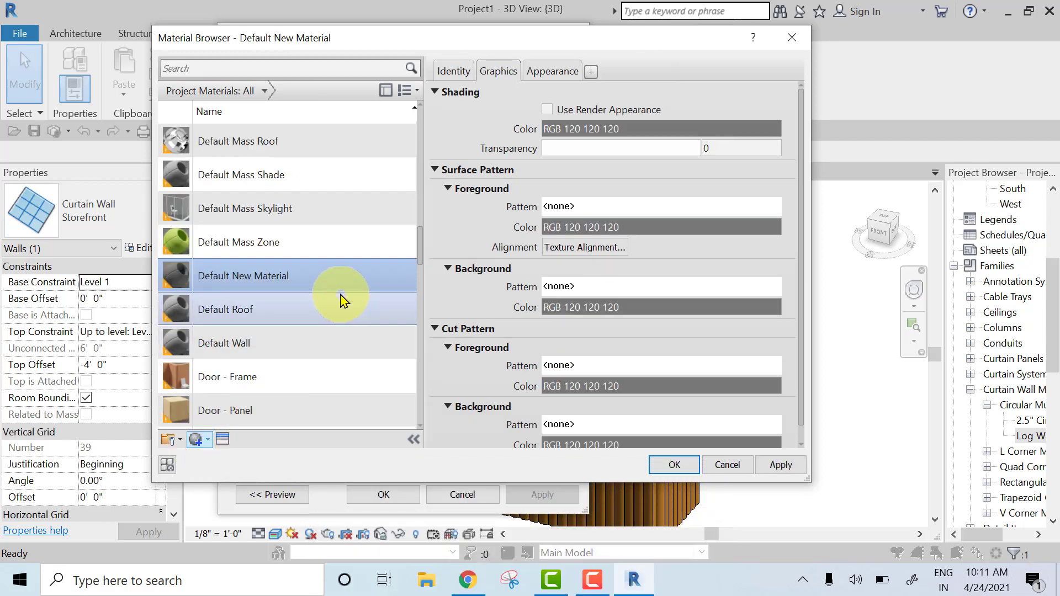
{"action": "right_click", "coordinate": [302, 289]}
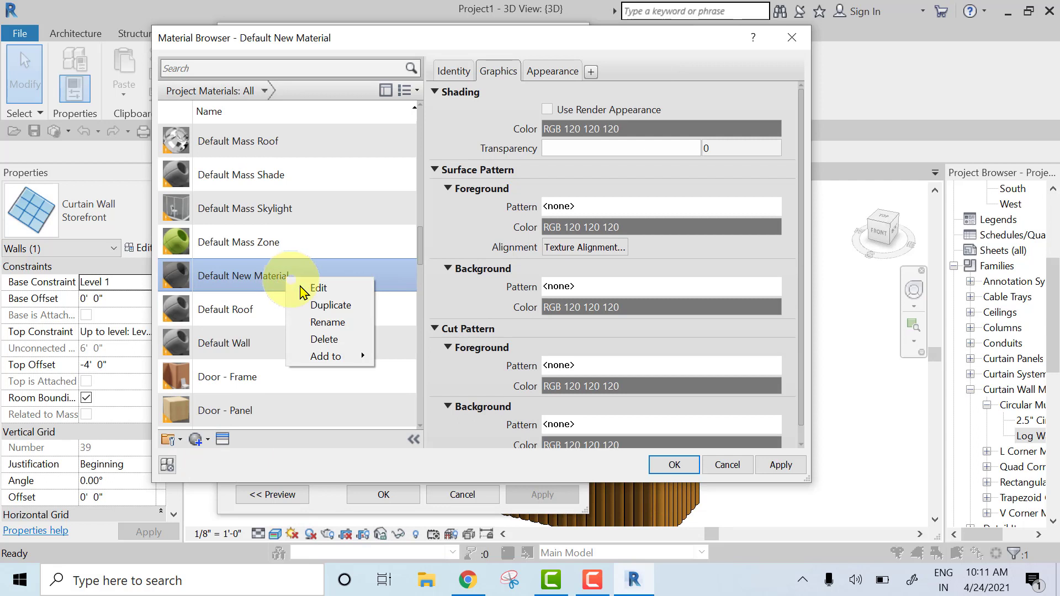
{"action": "left_click", "coordinate": [327, 322]}
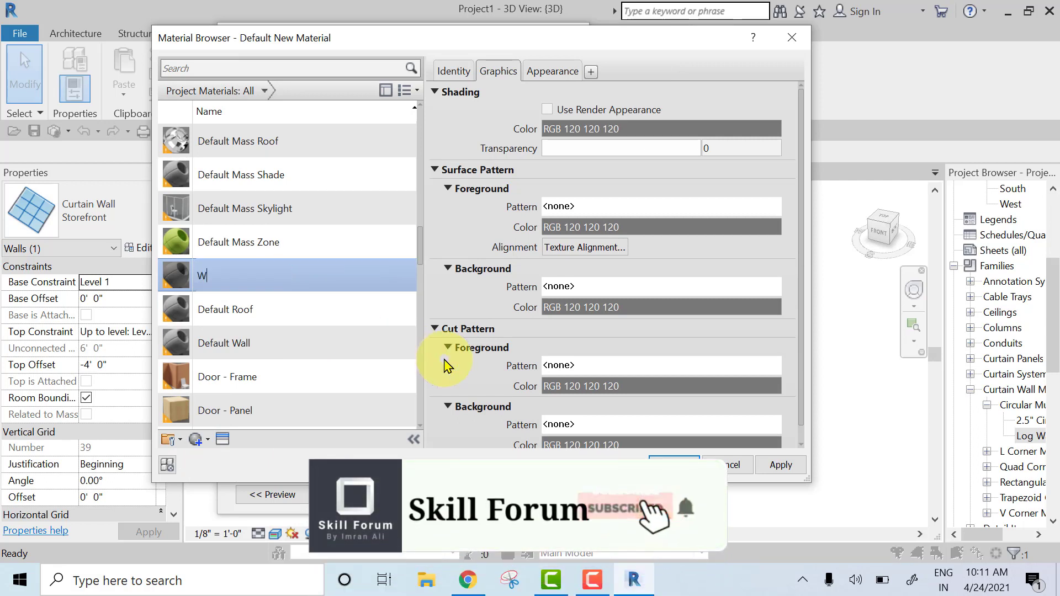
{"action": "type", "text": "Wooden Log"}
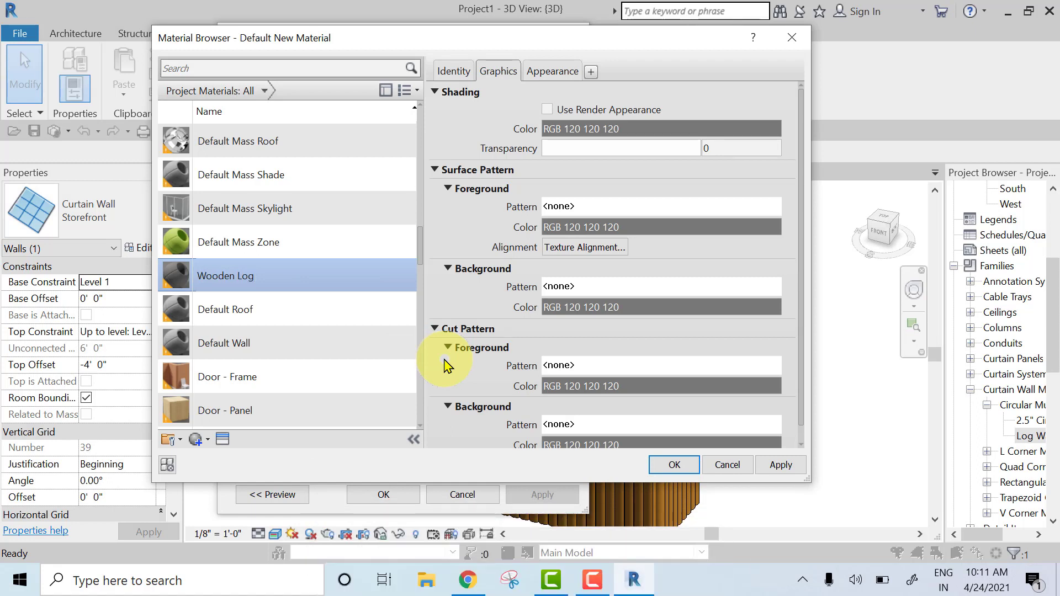
{"action": "key", "text": "Return"}
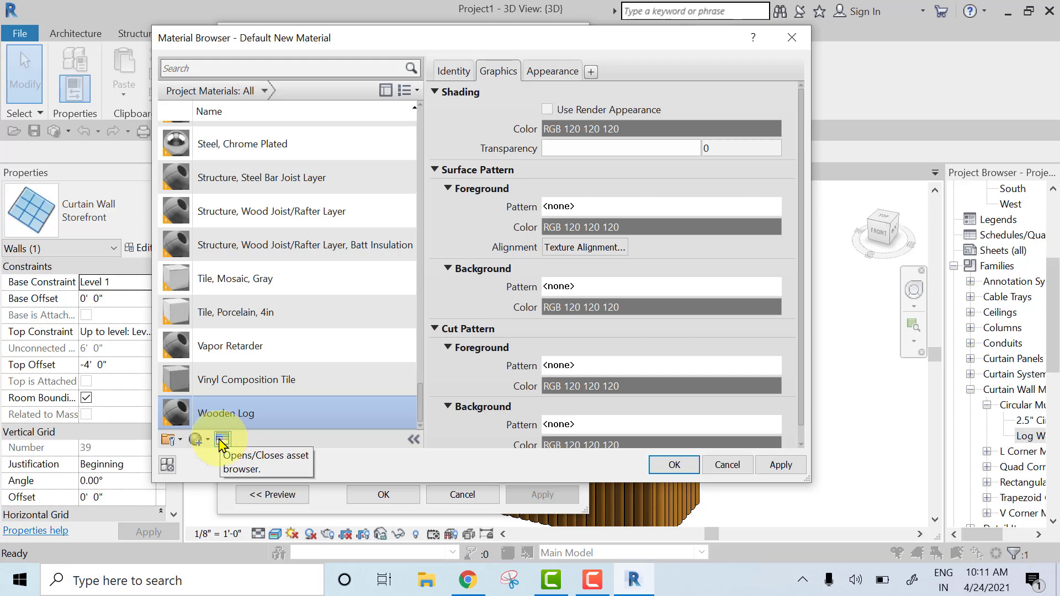
Step: Make the Wooden Log material use its render appearance for shading
{"action": "left_click", "coordinate": [221, 440]}
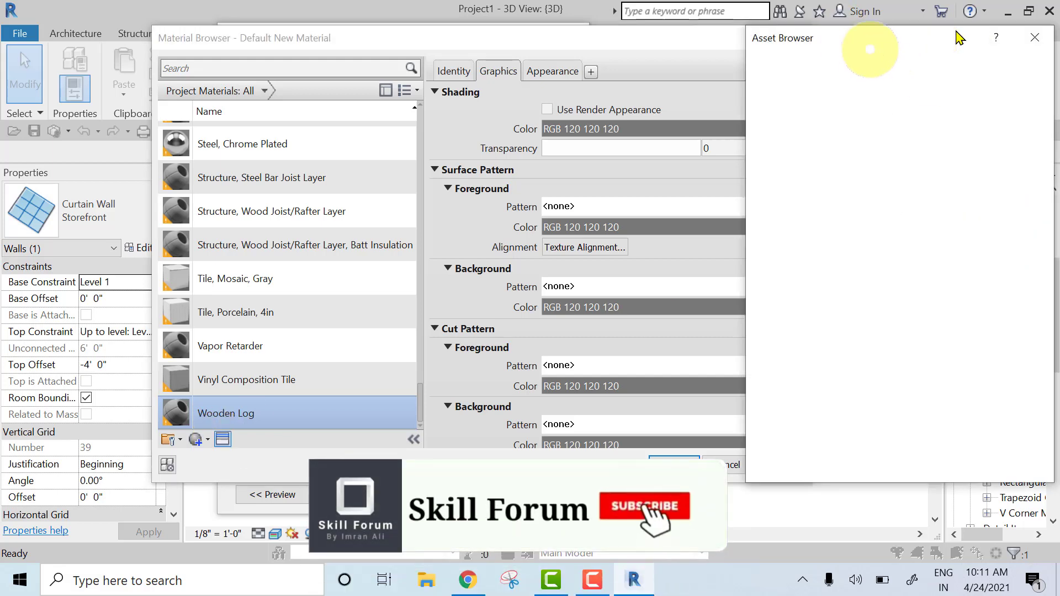
{"action": "left_click", "coordinate": [1035, 37]}
{"action": "left_click", "coordinate": [547, 110]}
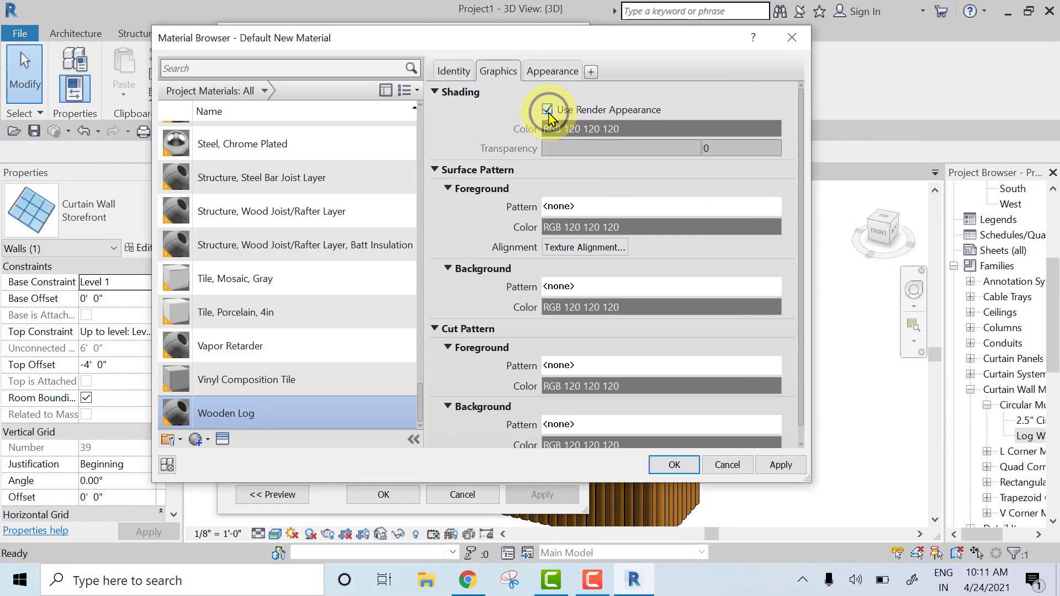
Step: Assign the desktop image vintage-1557993_1920.jpg as the Wooden Log appearance image and apply the material to the Log Wall mullion type
{"action": "left_click", "coordinate": [551, 77]}
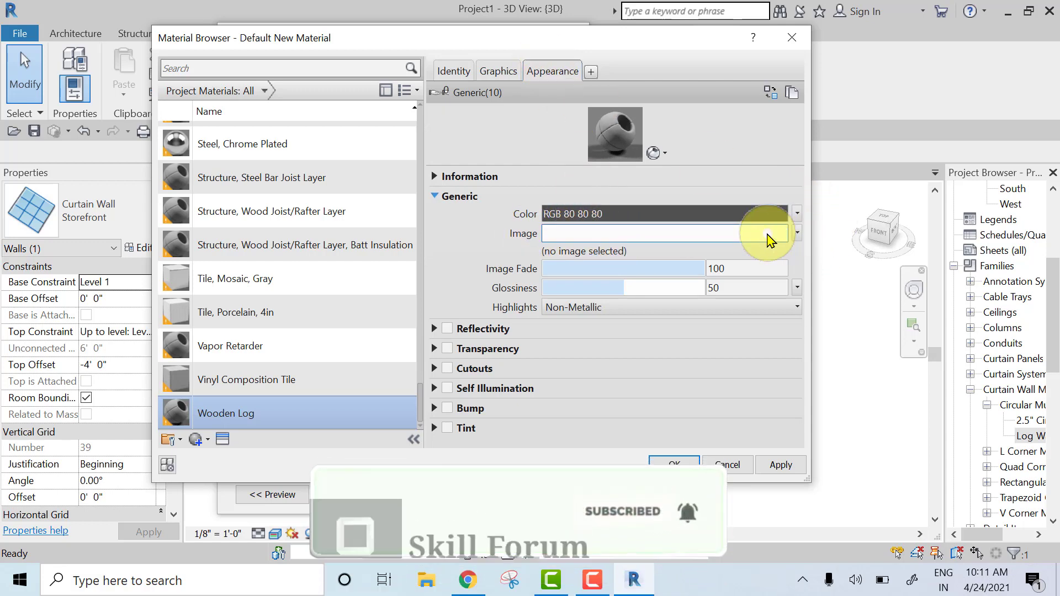
{"action": "left_click", "coordinate": [786, 234]}
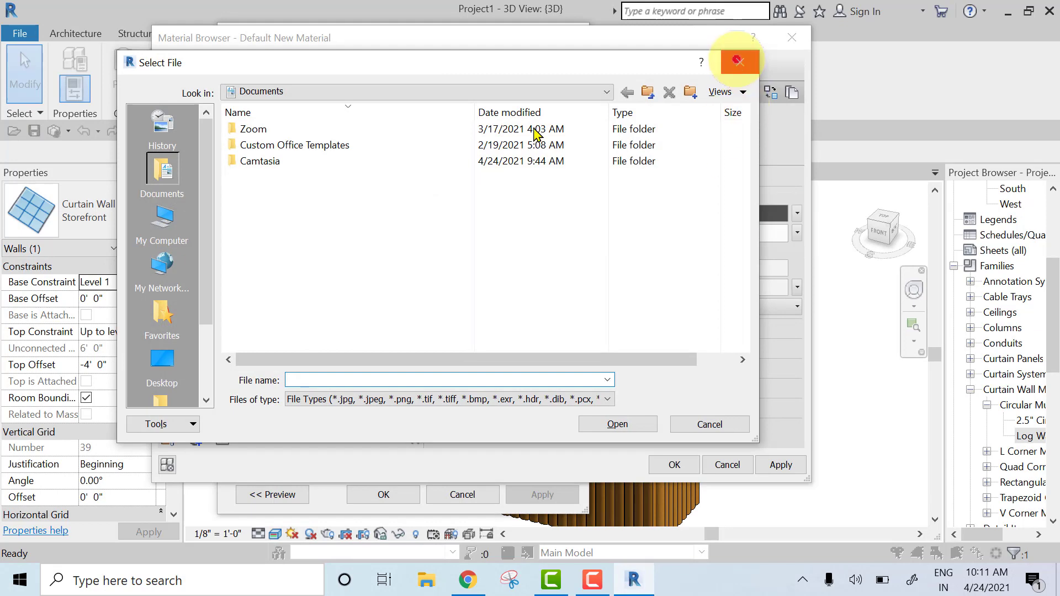
{"action": "left_click", "coordinate": [740, 61]}
{"action": "left_click", "coordinate": [765, 237]}
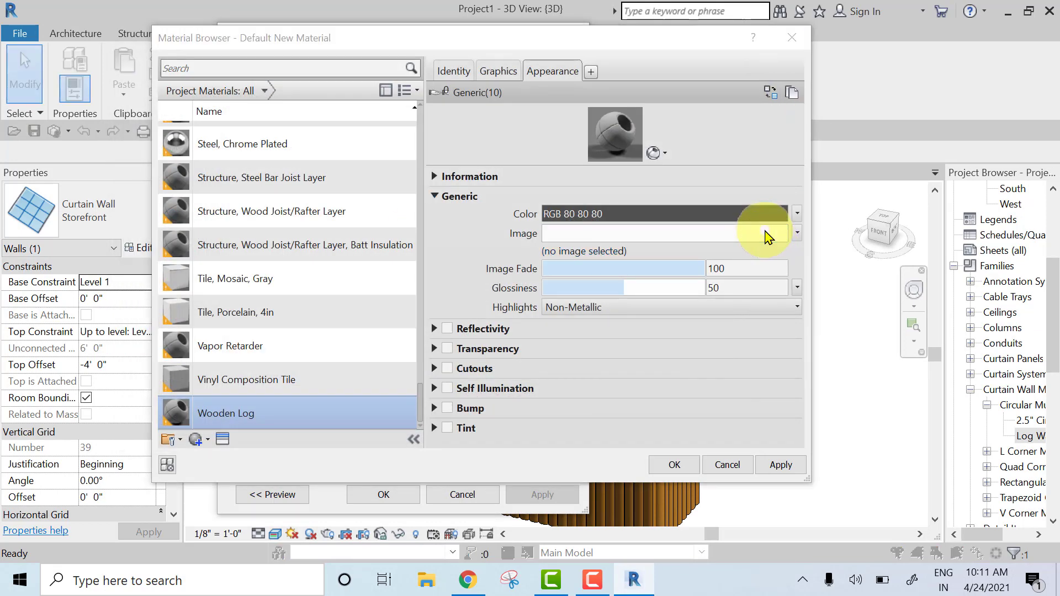
{"action": "left_click", "coordinate": [158, 359]}
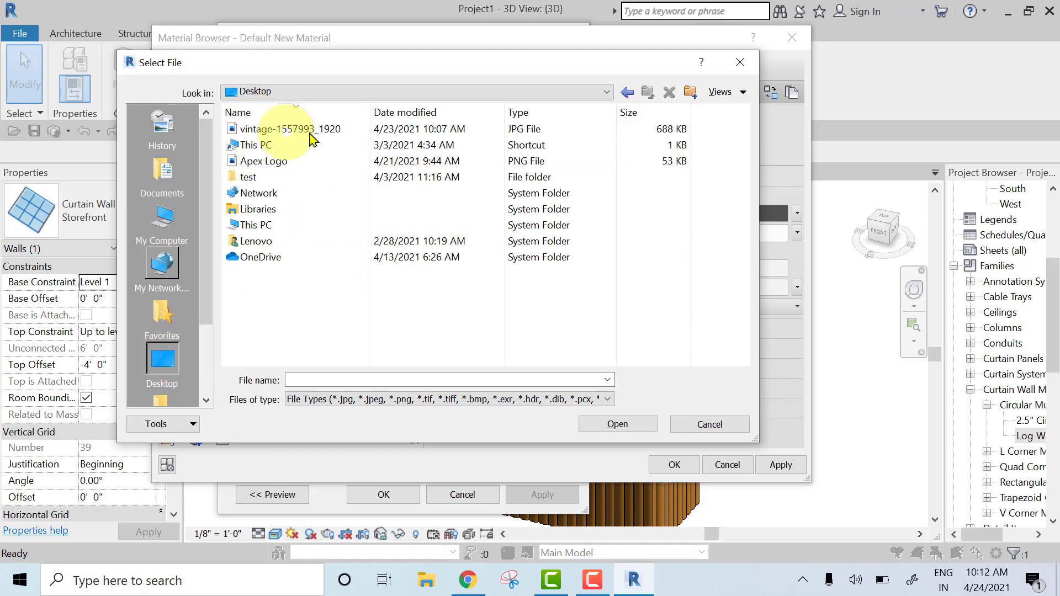
{"action": "left_click", "coordinate": [292, 132]}
{"action": "left_click", "coordinate": [634, 425]}
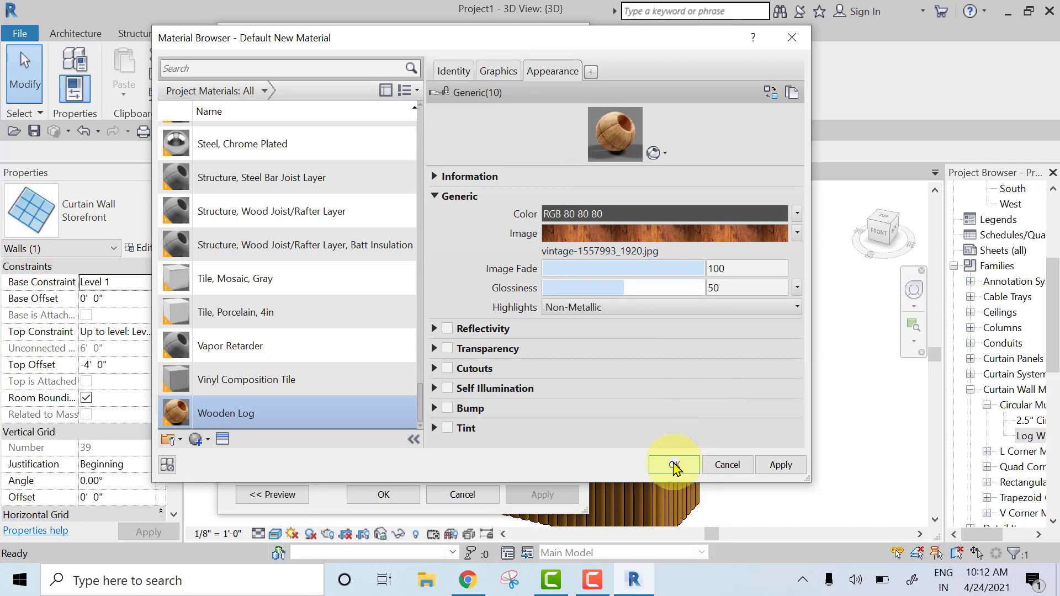
{"action": "left_click", "coordinate": [674, 465]}
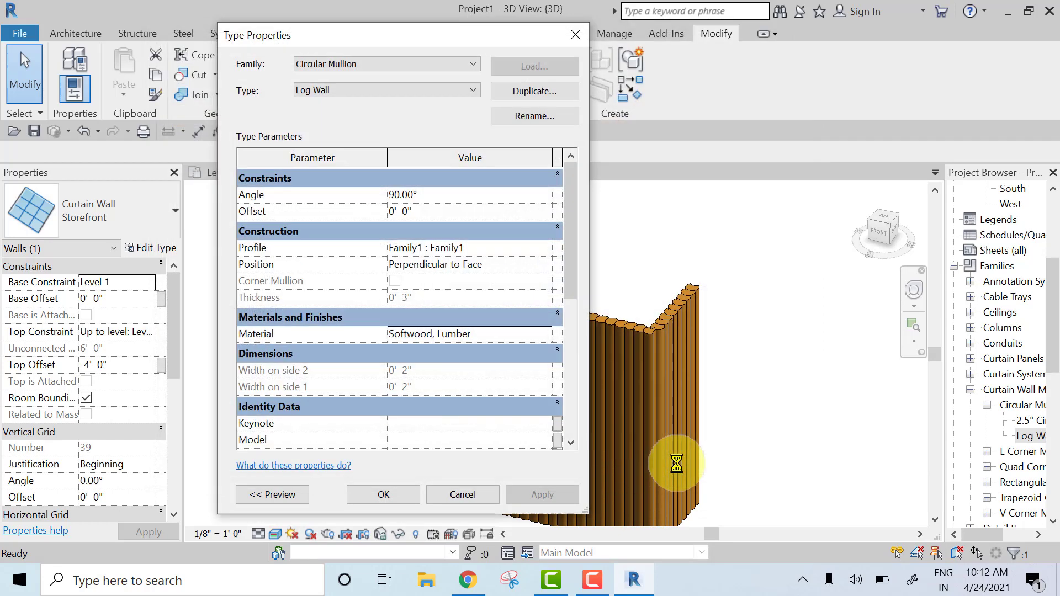
{"action": "left_click", "coordinate": [384, 496]}
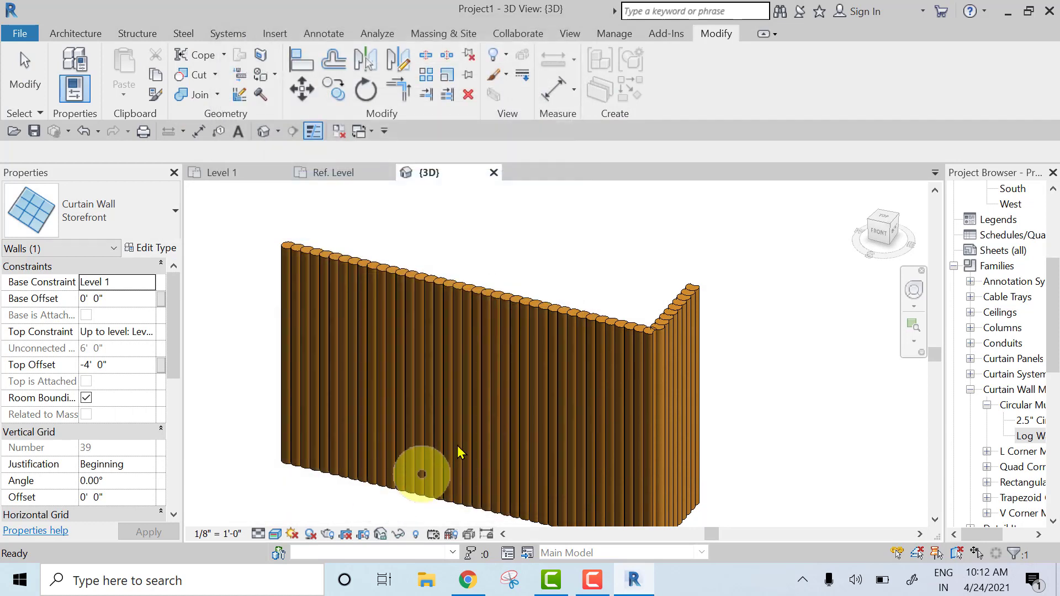
Step: Examine the wood texture on the log tops and faces of both walls in the 3D view
{"action": "left_click", "coordinate": [558, 348]}
{"action": "scroll", "coordinate": [604, 330], "scroll_direction": "up", "scroll_amount": 5}
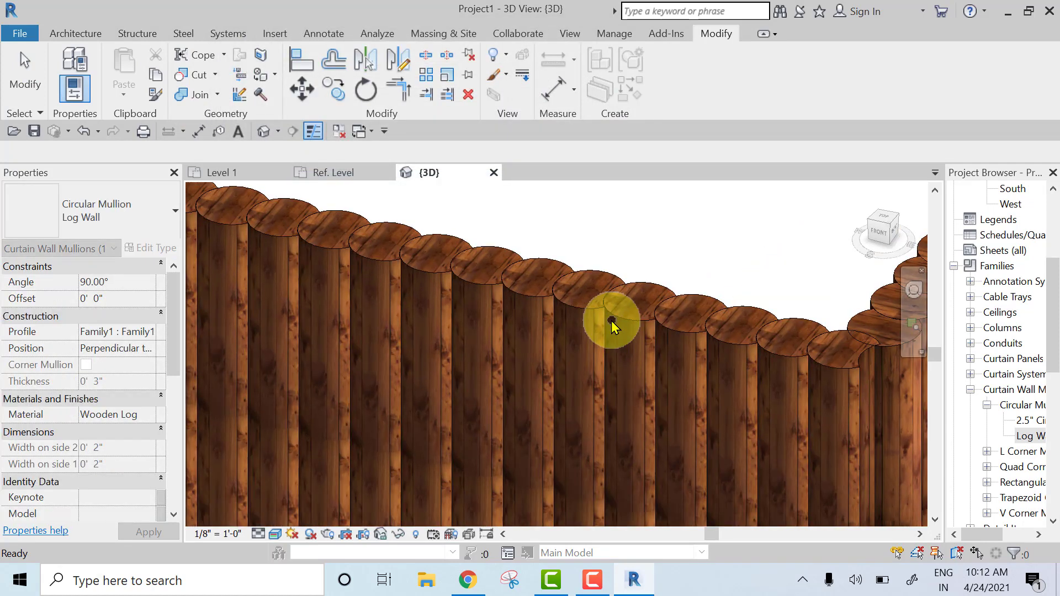
{"action": "scroll", "coordinate": [611, 326], "scroll_direction": "down", "scroll_amount": 5}
{"action": "key", "text": "Escape"}
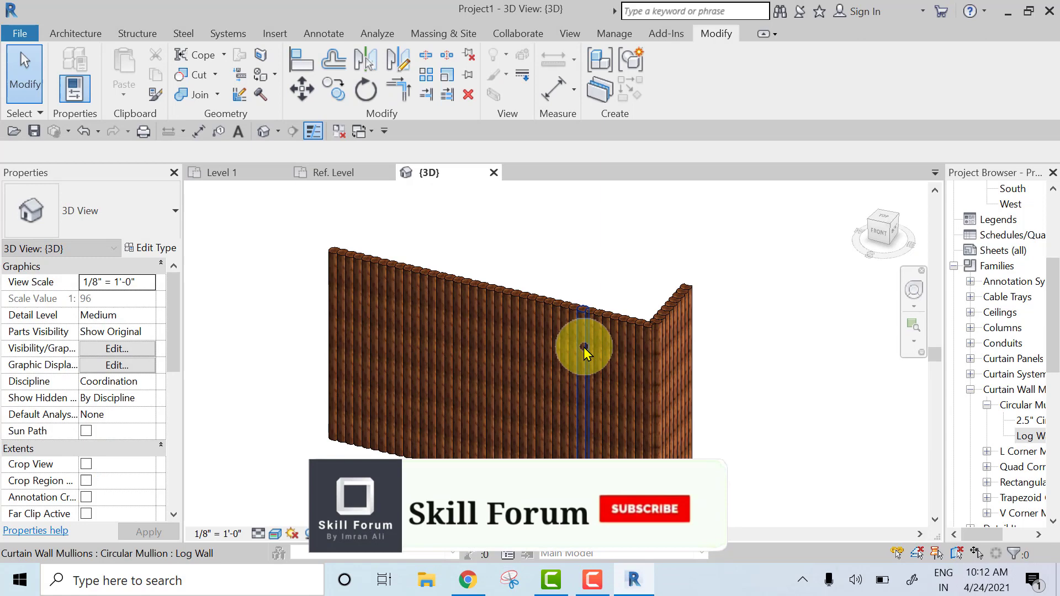
{"action": "left_click", "coordinate": [596, 311]}
{"action": "left_click", "coordinate": [740, 292]}
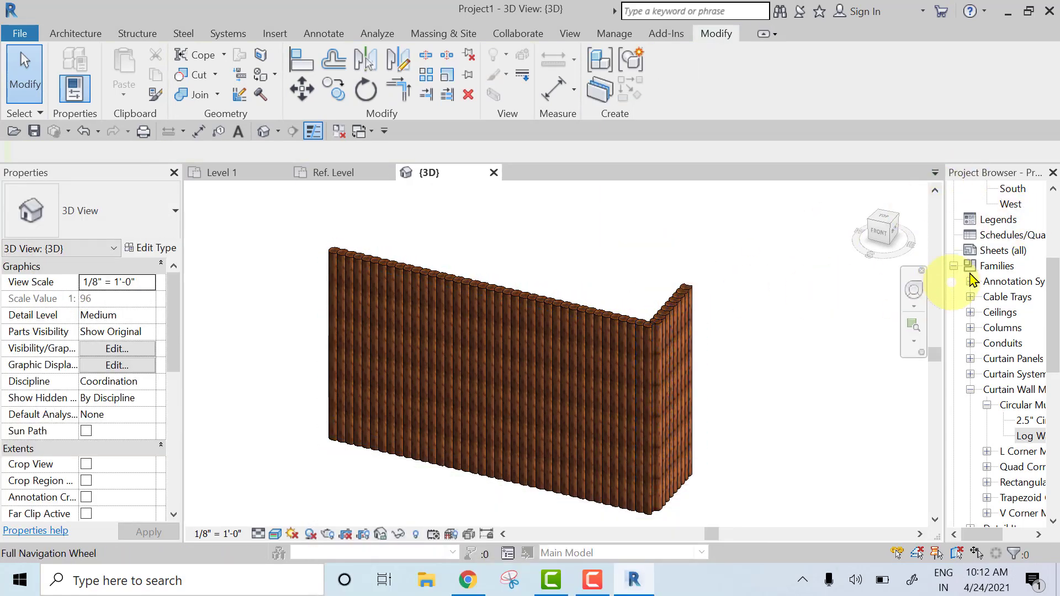
Step: Try to shorten the long Storefront wall to 6' 0" in the Level 1 floor plan
{"action": "scroll", "coordinate": [975, 260], "scroll_direction": "up", "scroll_amount": 4}
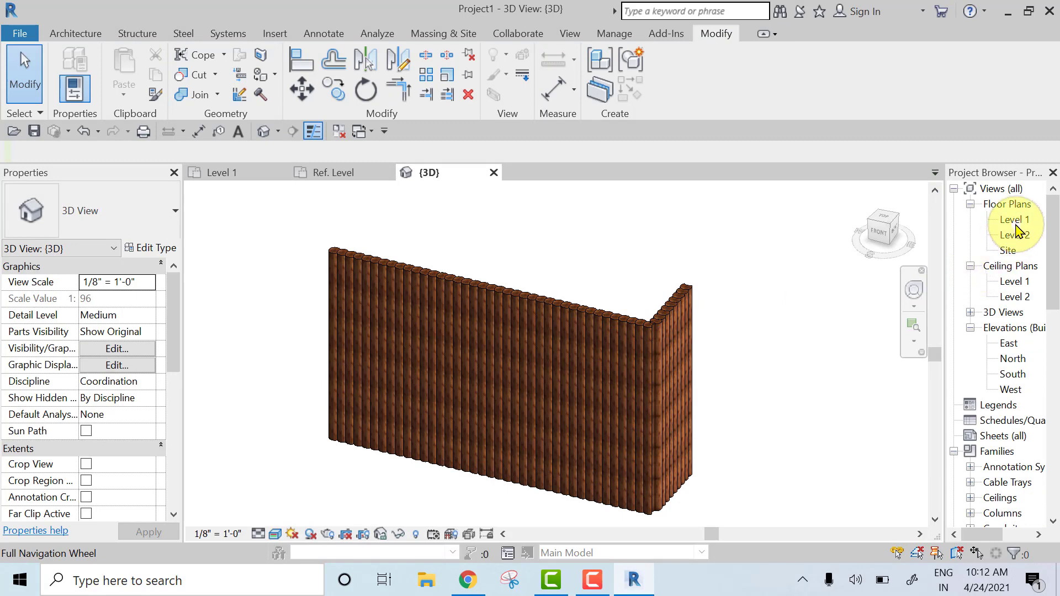
{"action": "double_click", "coordinate": [1015, 222]}
{"action": "scroll", "coordinate": [502, 360], "scroll_direction": "down", "scroll_amount": 2}
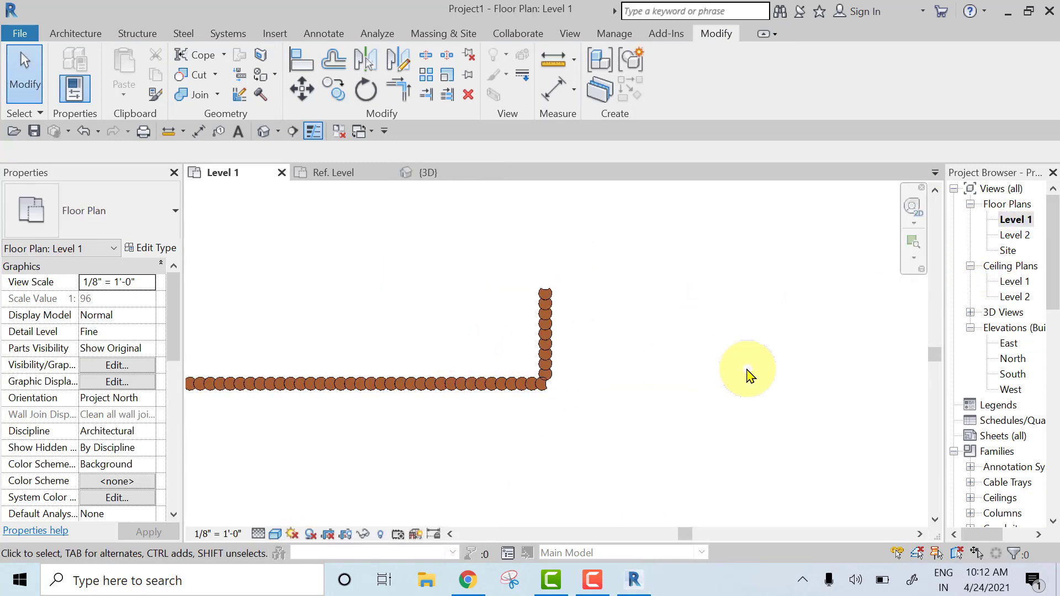
{"action": "middle_click_drag", "start_coordinate": [577, 381], "coordinate": [819, 392]}
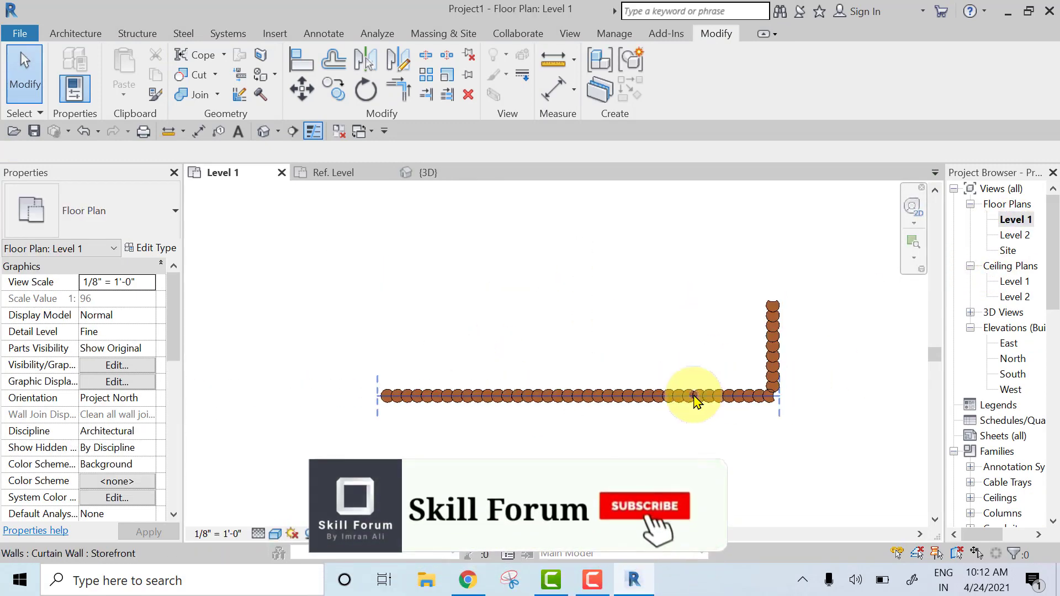
{"action": "left_click", "coordinate": [695, 398]}
{"action": "left_click", "coordinate": [575, 348]}
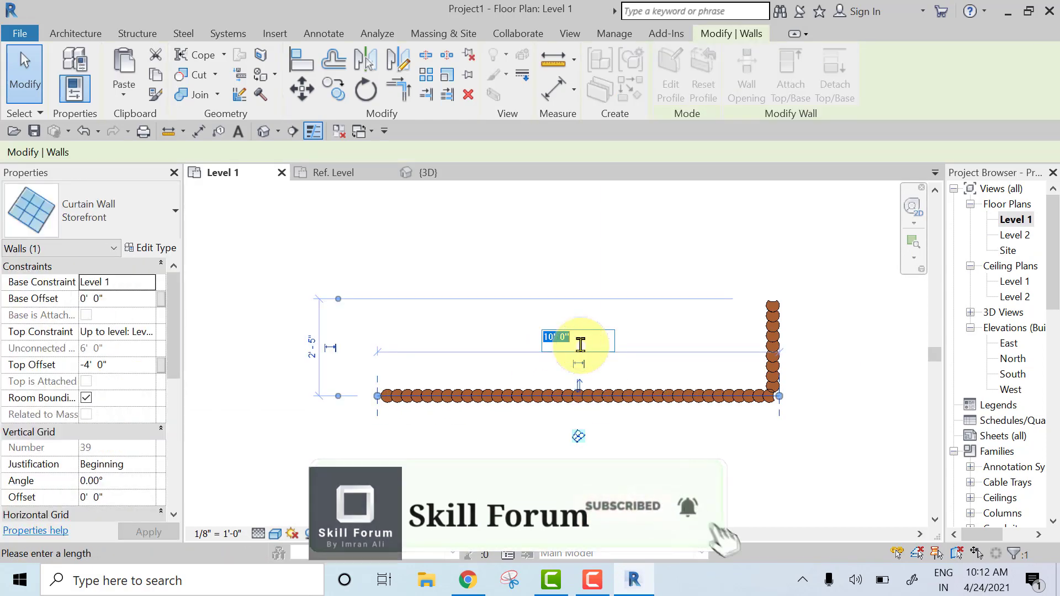
{"action": "type", "text": "6"}
{"action": "key", "text": "Return"}
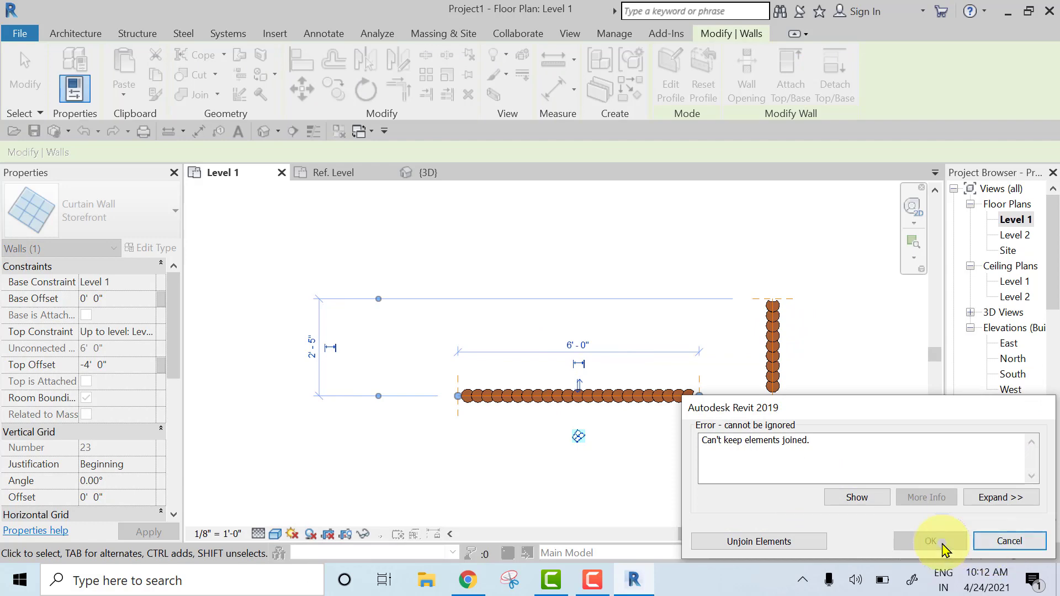
{"action": "left_click", "coordinate": [767, 450]}
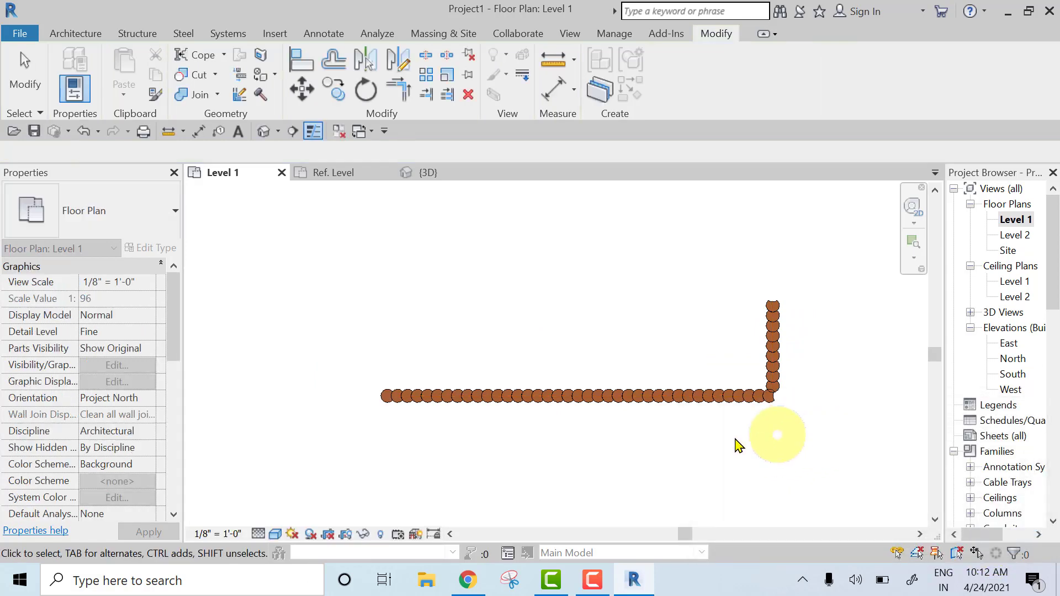
Step: Start editing the profile of the long Storefront wall in the 3D view, seen from the front
{"action": "left_click", "coordinate": [449, 173]}
{"action": "middle_click_drag", "start_coordinate": [668, 341], "coordinate": [681, 326]}
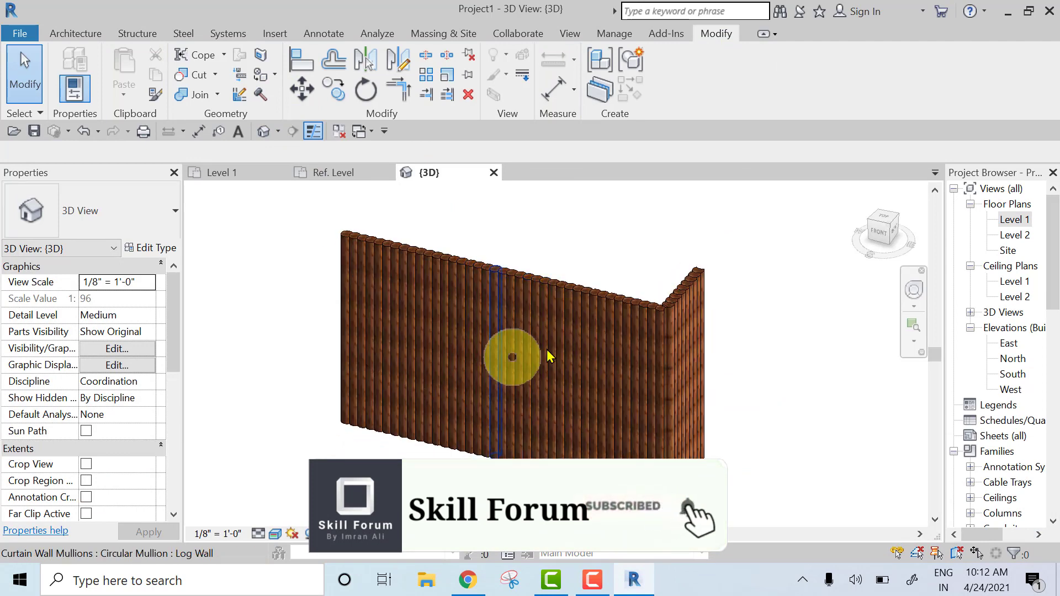
{"action": "left_click", "coordinate": [579, 297]}
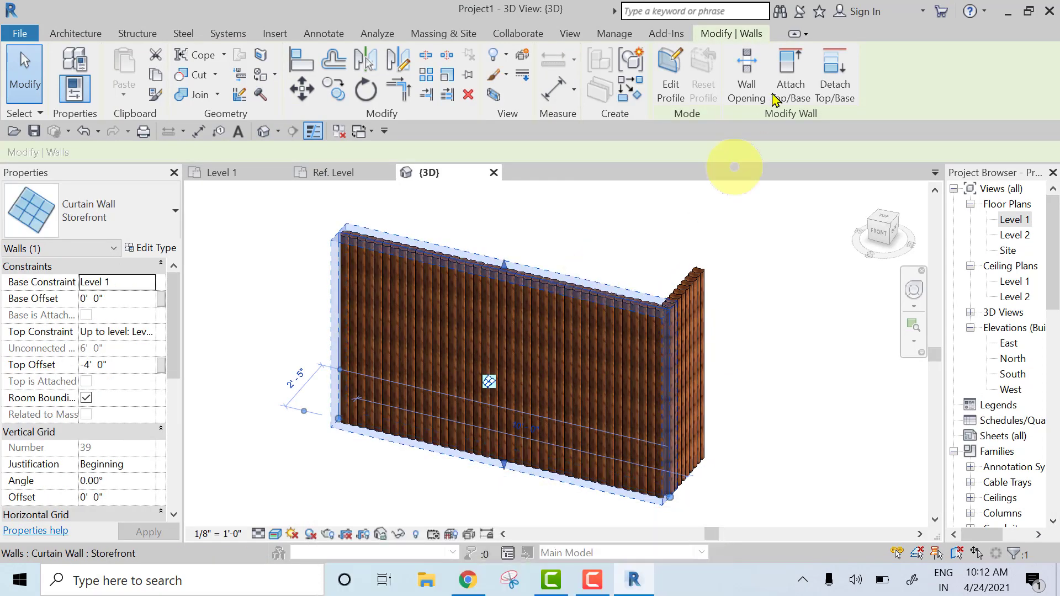
{"action": "left_click", "coordinate": [670, 77]}
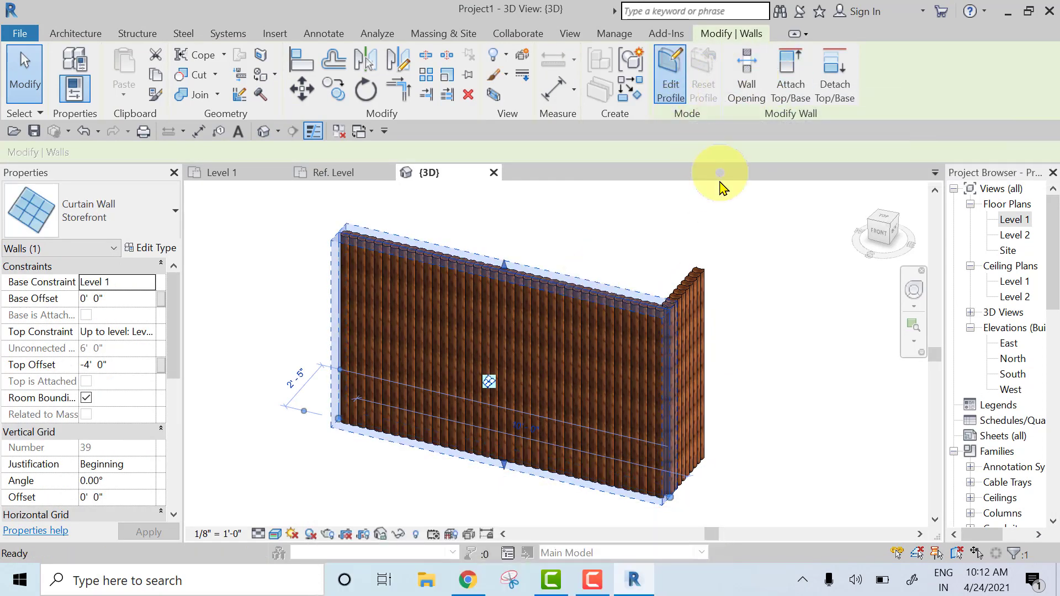
{"action": "left_click", "coordinate": [880, 235]}
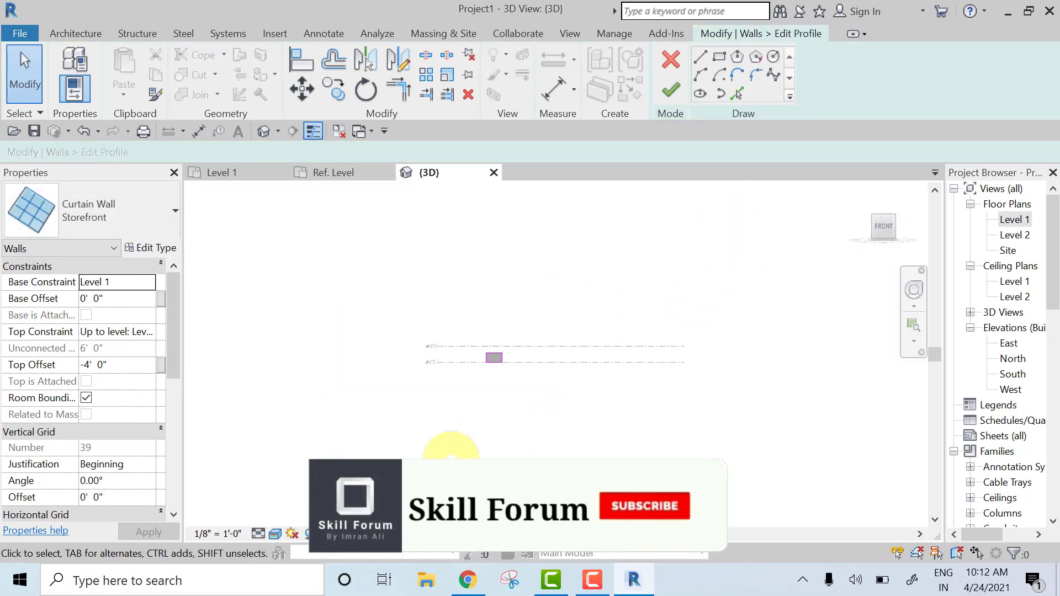
Step: Set the visual style of the 3D view to Hidden Line for the profile sketch
{"action": "left_click", "coordinate": [274, 536]}
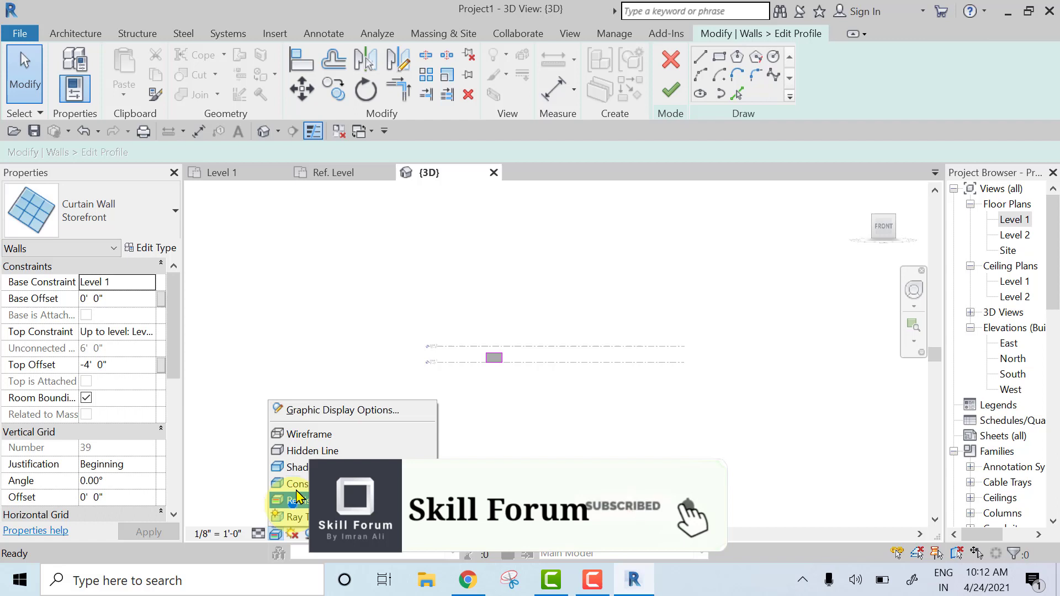
{"action": "left_click", "coordinate": [309, 451]}
{"action": "scroll", "coordinate": [500, 364], "scroll_direction": "up", "scroll_amount": 5}
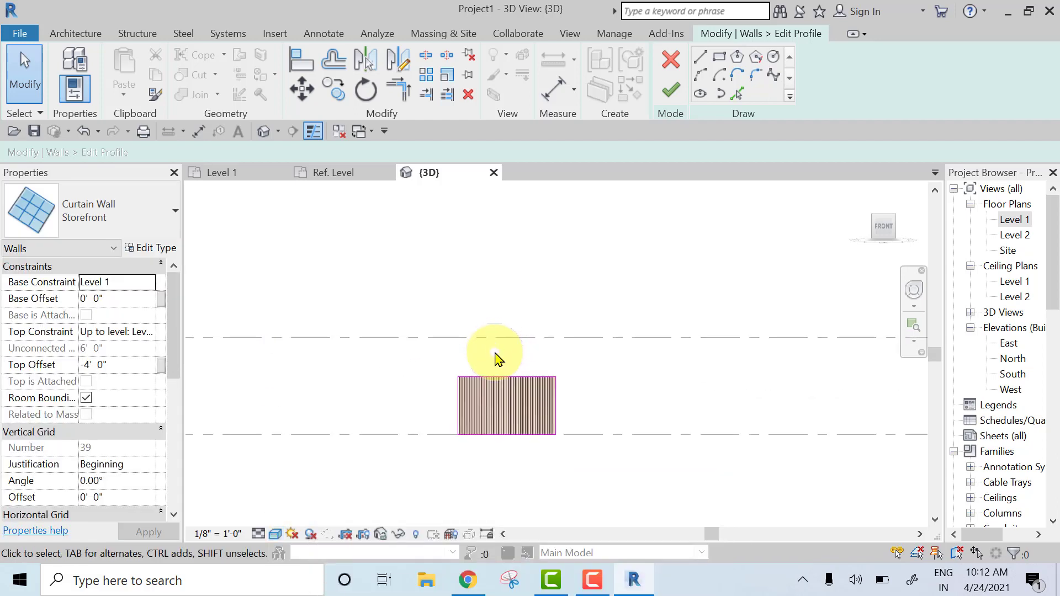
Step: Set the visual style to Hidden Line and sketch a door opening about 1' 9" wide and 2' 7" high on the wall's bottom edge
{"action": "scroll", "coordinate": [495, 359], "scroll_direction": "up", "scroll_amount": 3}
{"action": "left_click", "coordinate": [275, 534]}
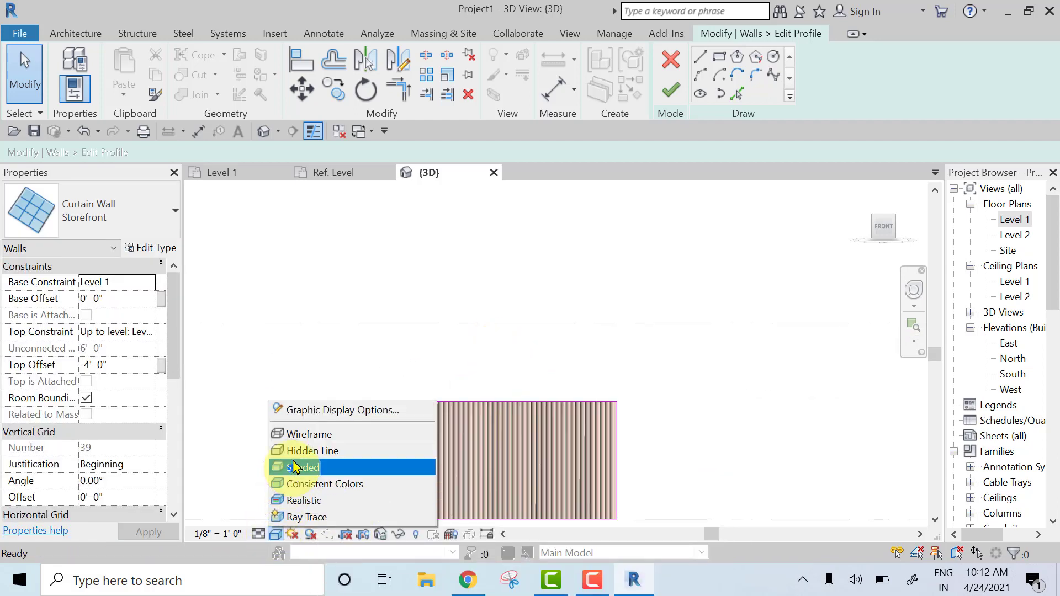
{"action": "left_click", "coordinate": [309, 451]}
{"action": "scroll", "coordinate": [540, 387], "scroll_direction": "up", "scroll_amount": 4}
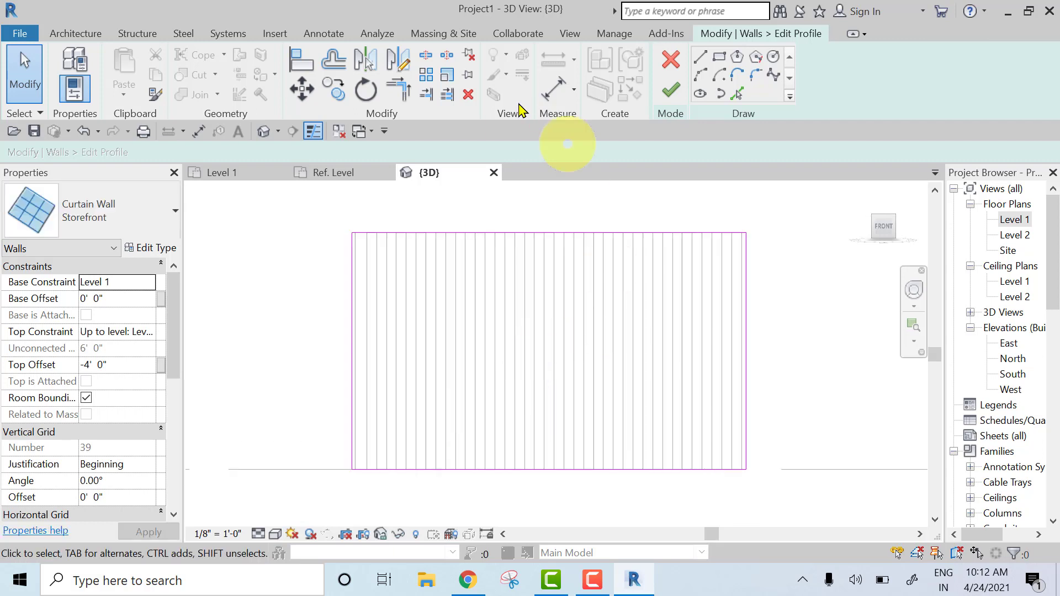
{"action": "left_click", "coordinate": [701, 57]}
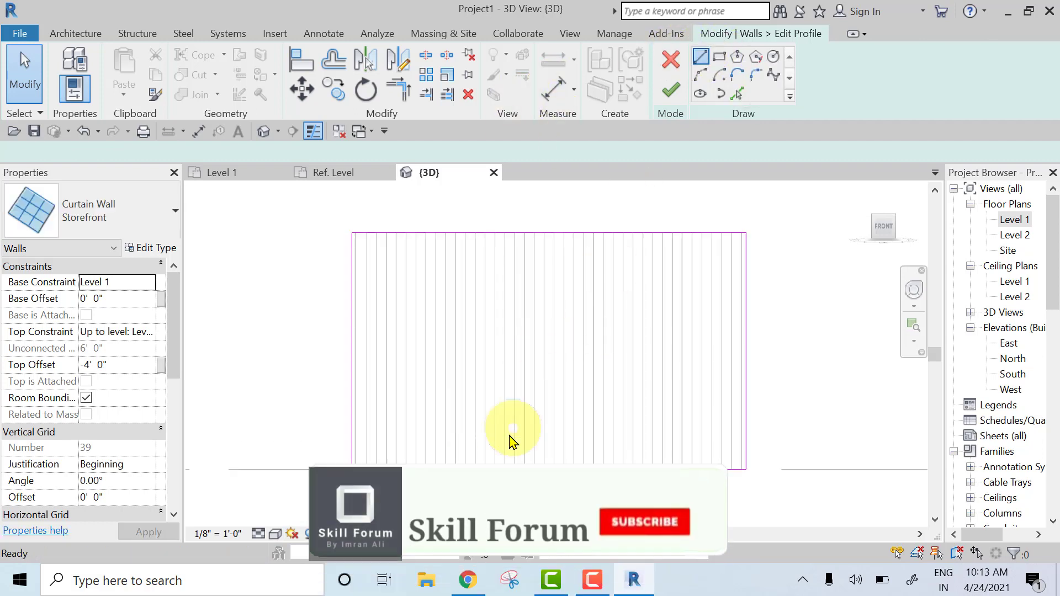
{"action": "left_click", "coordinate": [499, 448]}
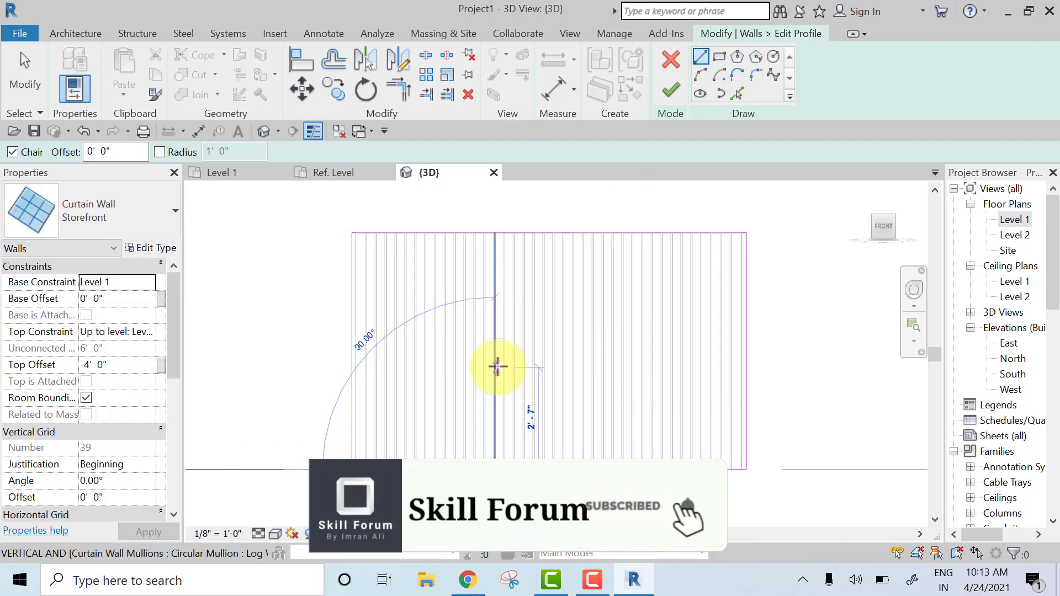
{"action": "left_click", "coordinate": [496, 366]}
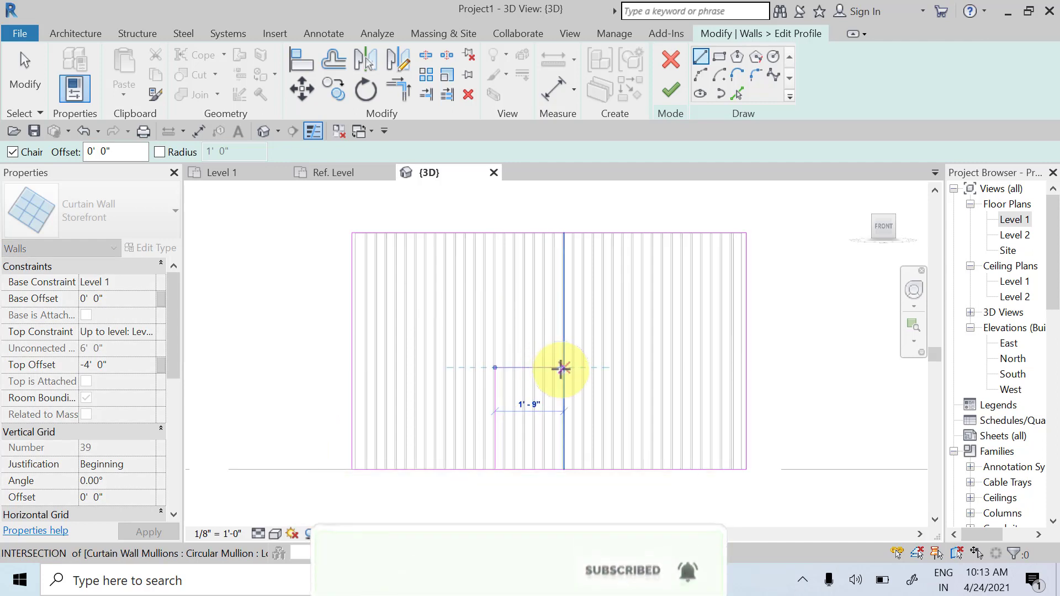
{"action": "left_click", "coordinate": [563, 367]}
{"action": "left_click", "coordinate": [563, 470]}
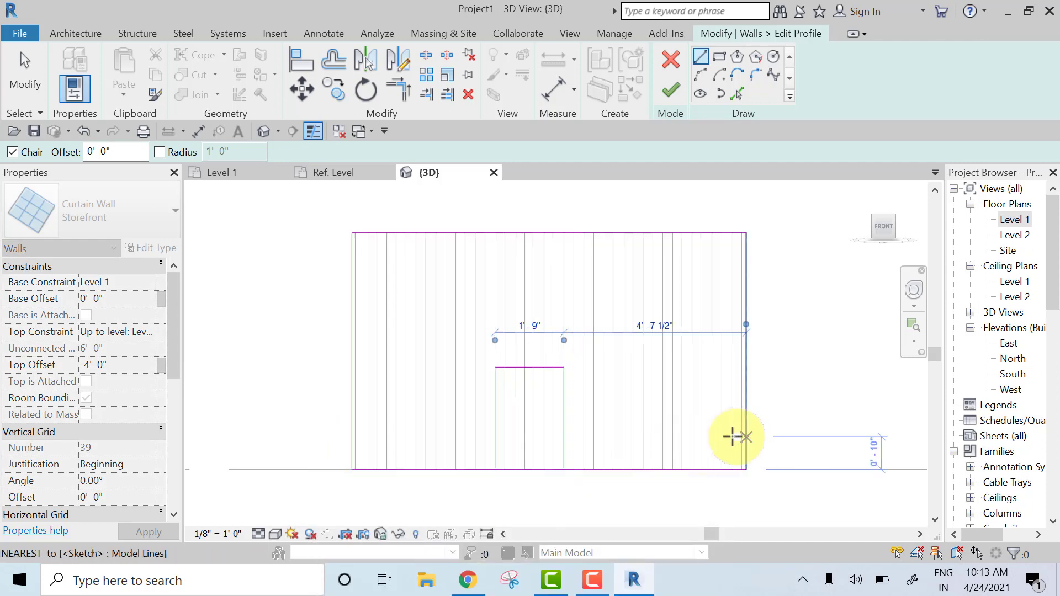
{"action": "key", "text": "Escape"}
{"action": "key", "text": "Escape"}
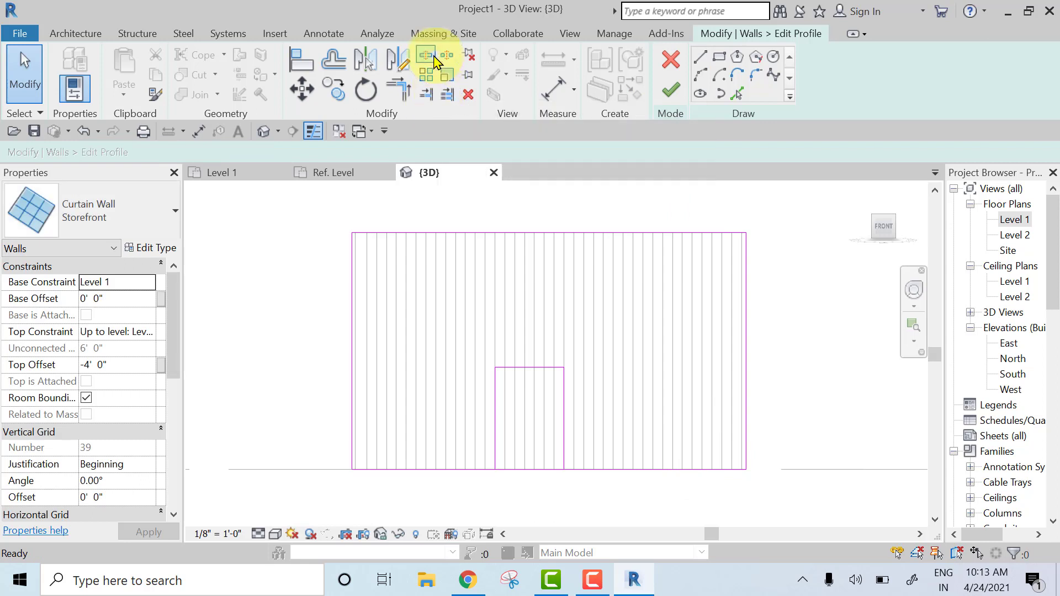
Step: Split the bottom profile line inside the door opening and trim both parts to the opening's vertical sides
{"action": "left_click", "coordinate": [492, 435]}
{"action": "left_click", "coordinate": [530, 470]}
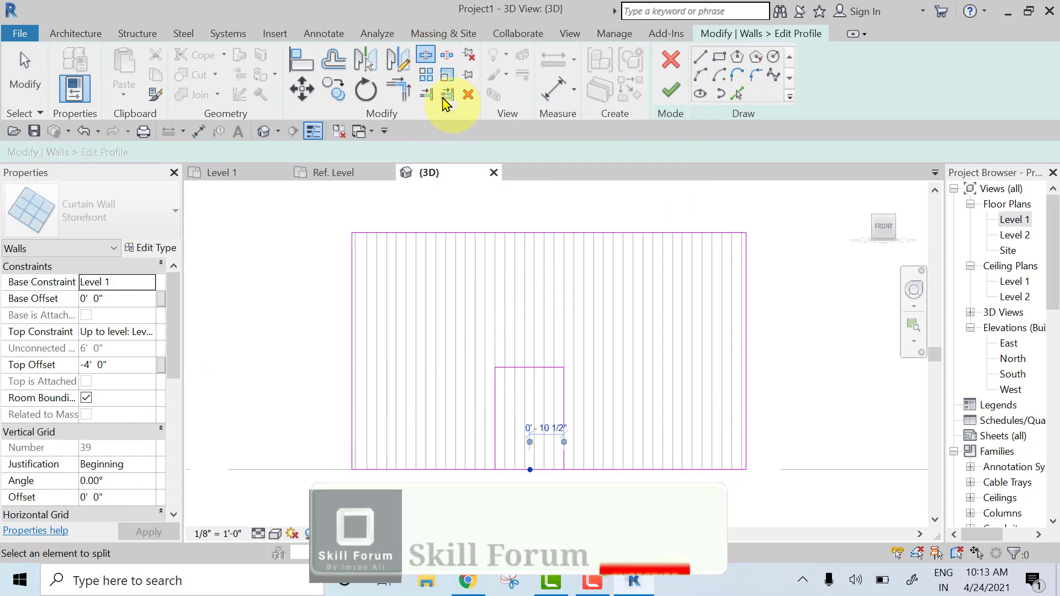
{"action": "left_click", "coordinate": [399, 89]}
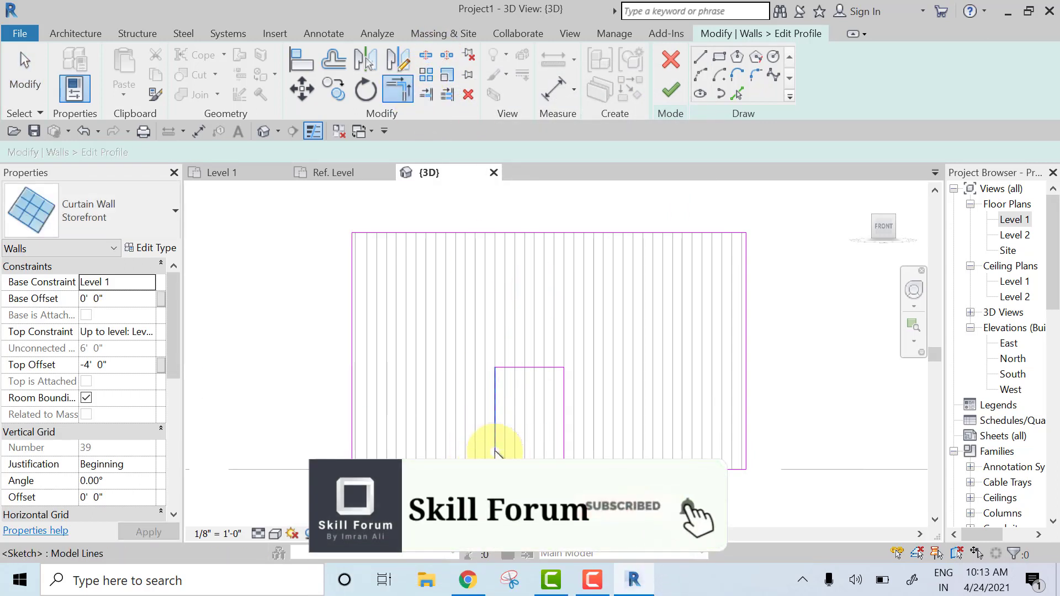
{"action": "left_click", "coordinate": [562, 454]}
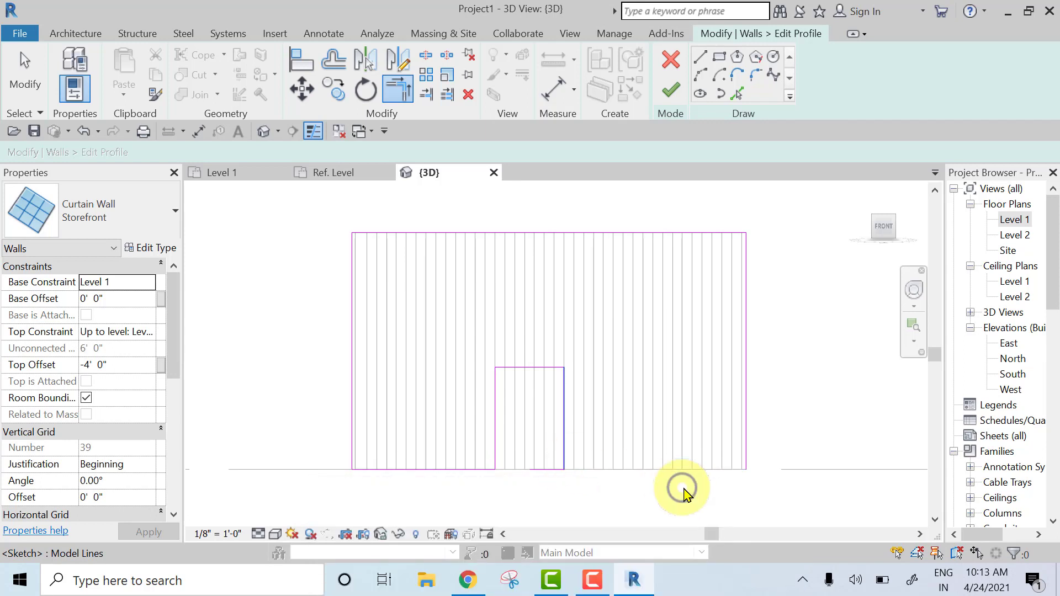
{"action": "key", "text": "ctrl+z"}
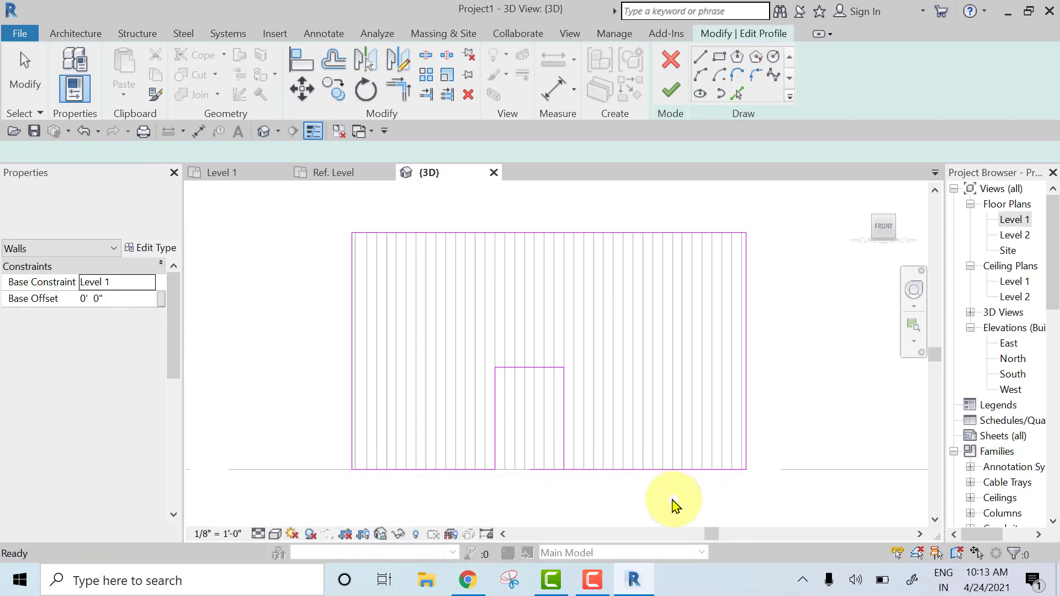
{"action": "left_click", "coordinate": [598, 468]}
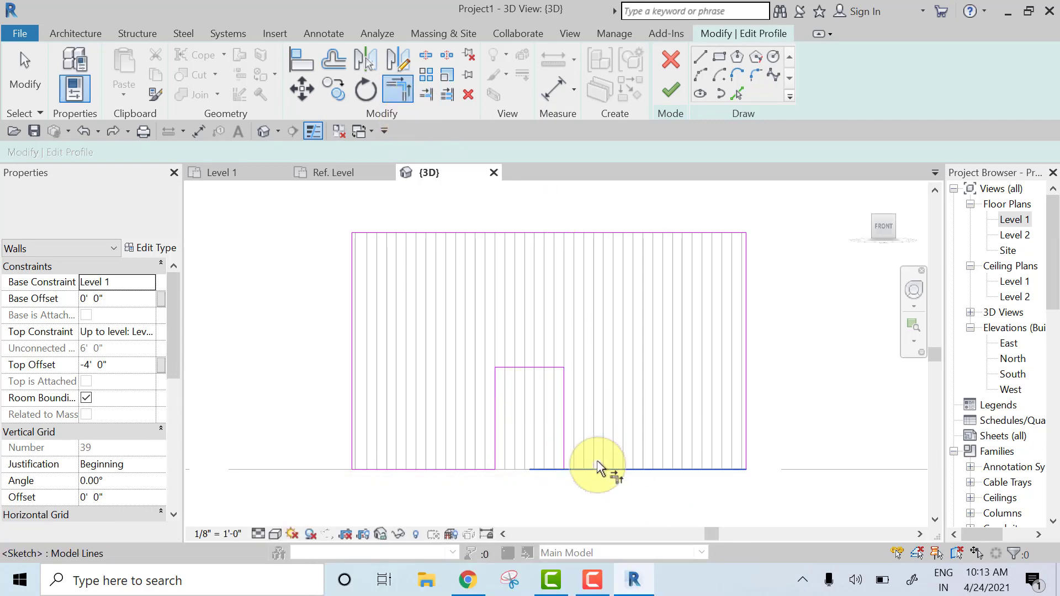
{"action": "left_click", "coordinate": [565, 434]}
Step: Finish the wall profile edit and set the 3D view's visual style to Realistic
{"action": "left_click", "coordinate": [670, 100]}
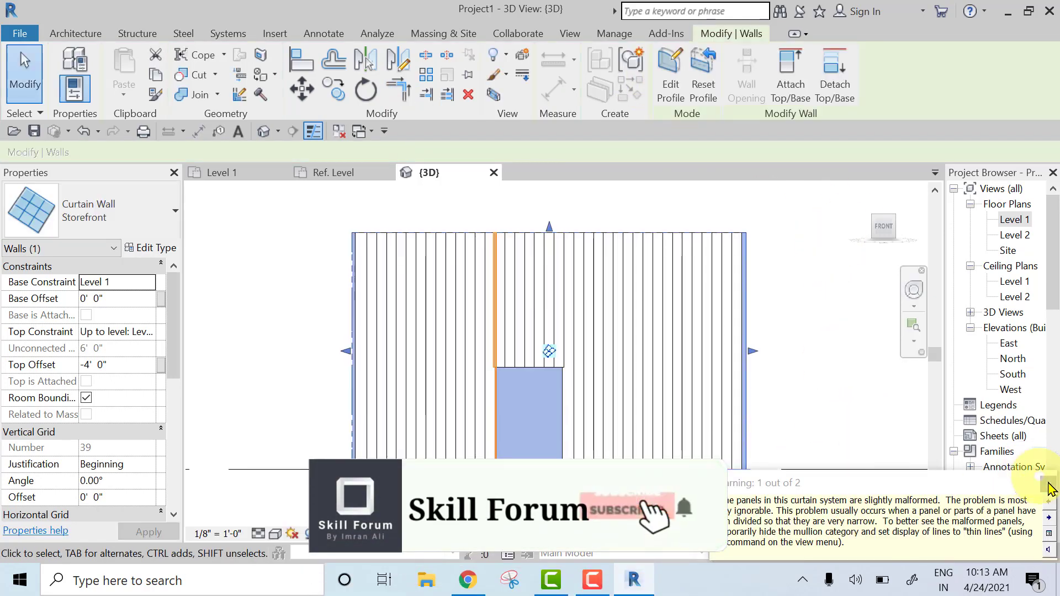
{"action": "left_click", "coordinate": [1048, 484]}
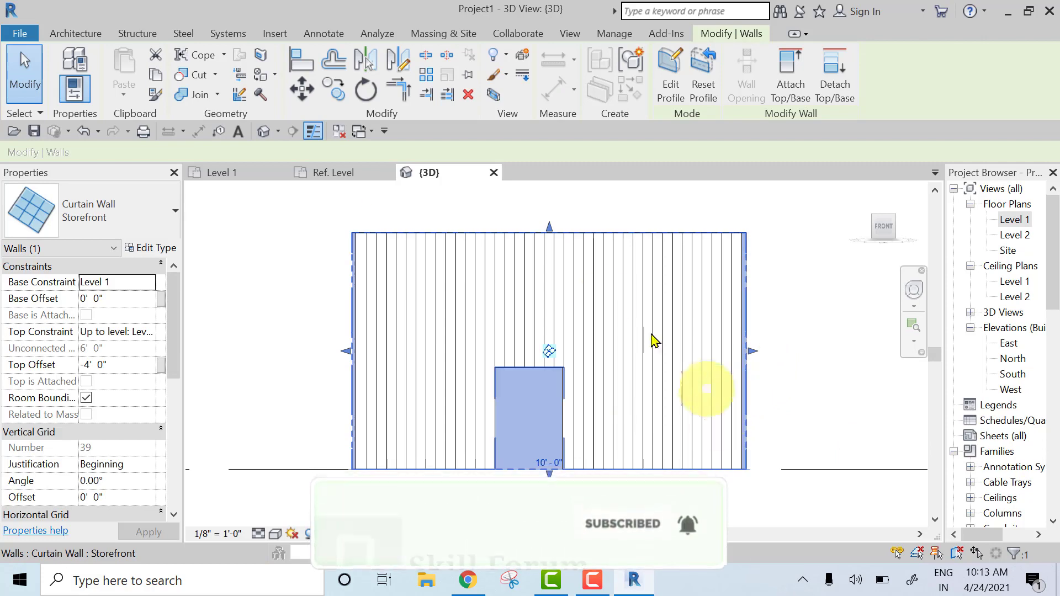
{"action": "left_click", "coordinate": [345, 243]}
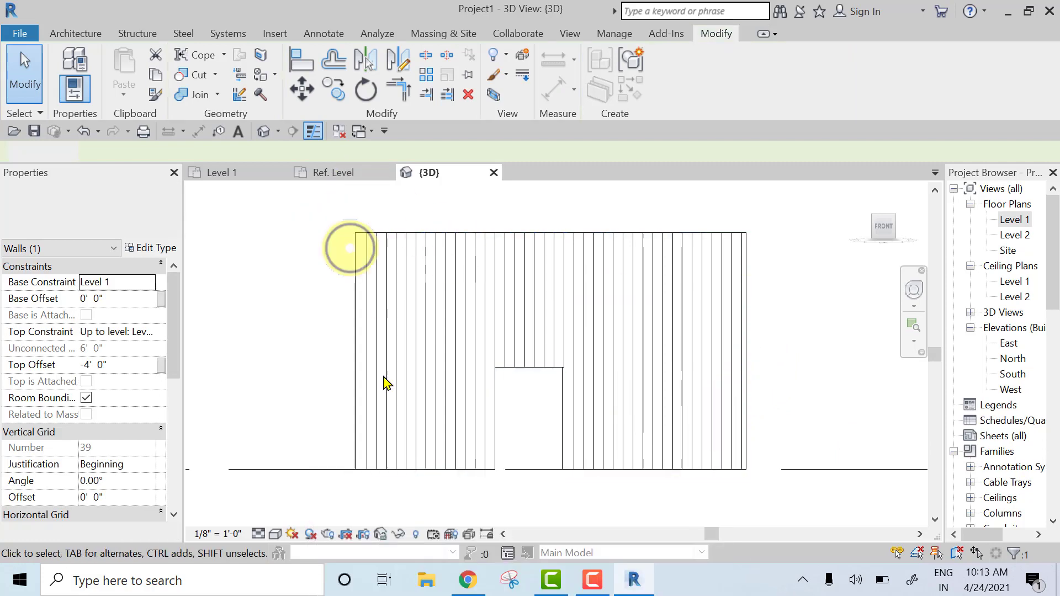
{"action": "left_click", "coordinate": [274, 534]}
{"action": "left_click", "coordinate": [309, 499]}
Step: Examine the door opening and the corner of both log walls from an angled 3D view
{"action": "middle_click_drag", "start_coordinate": [682, 366], "coordinate": [603, 357], "text": "shift"}
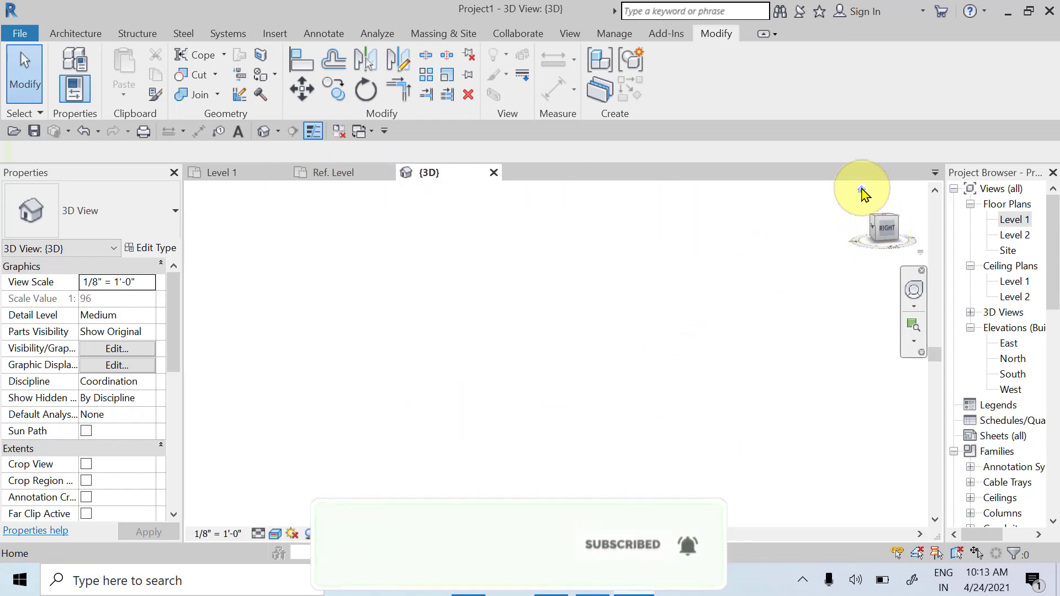
{"action": "left_click_drag", "start_coordinate": [866, 198], "coordinate": [867, 257]}
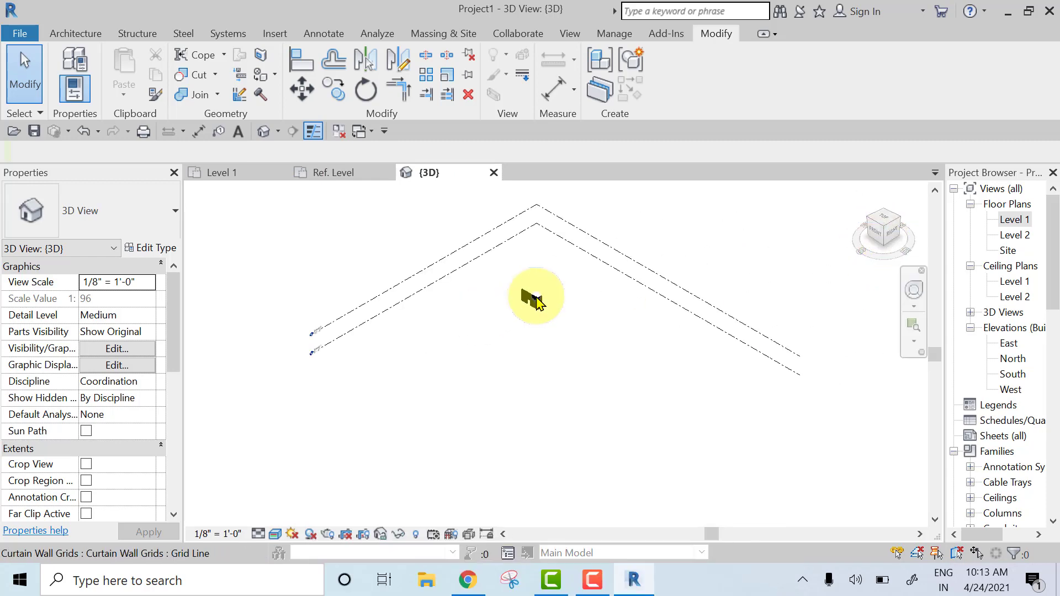
{"action": "scroll", "coordinate": [536, 297], "scroll_direction": "up", "scroll_amount": 3}
{"action": "middle_click_drag", "start_coordinate": [545, 304], "coordinate": [614, 255]}
{"action": "middle_click_drag", "start_coordinate": [613, 317], "coordinate": [620, 296], "text": "shift"}
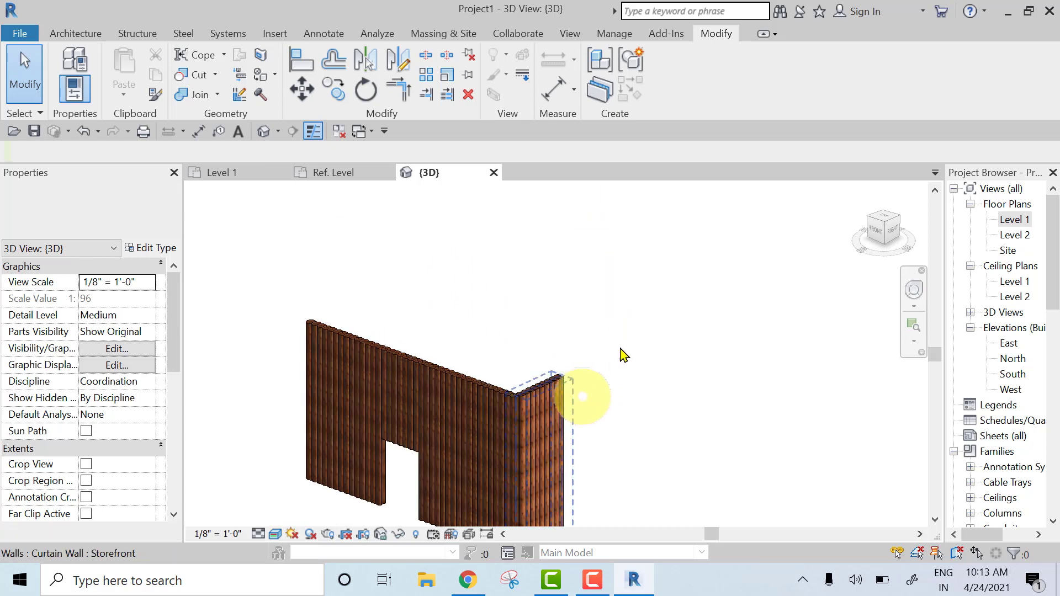
{"action": "middle_click_drag", "start_coordinate": [614, 382], "coordinate": [703, 286]}
{"action": "left_click", "coordinate": [620, 289]}
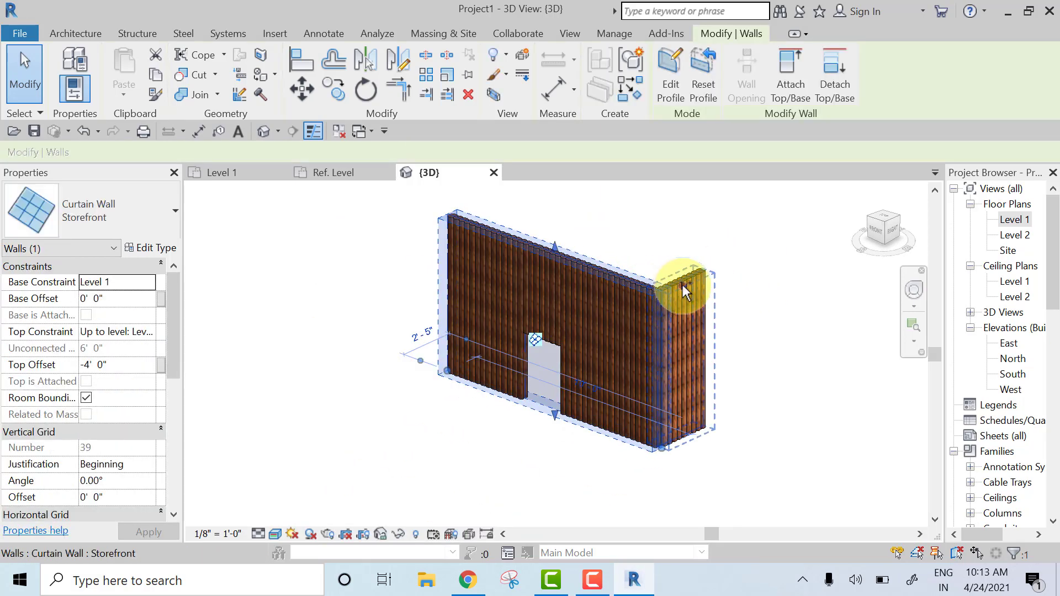
{"action": "left_click", "coordinate": [726, 297], "text": "ctrl"}
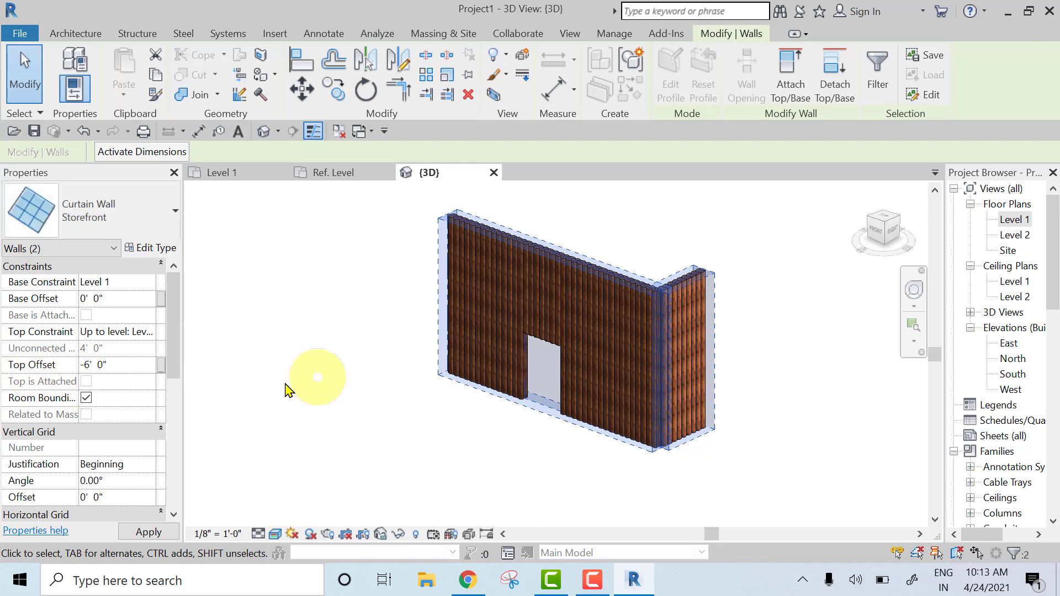
{"action": "left_click", "coordinate": [355, 386]}
{"action": "scroll", "coordinate": [617, 404], "scroll_direction": "up", "scroll_amount": 3}
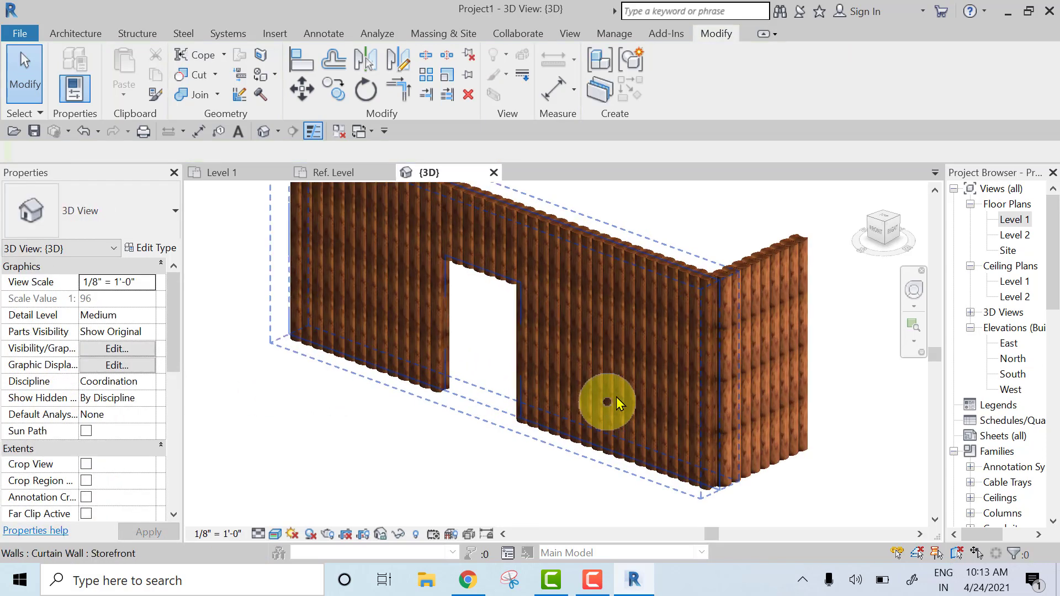
{"action": "middle_click_drag", "start_coordinate": [637, 360], "coordinate": [653, 407]}
{"action": "scroll", "coordinate": [653, 407], "scroll_direction": "down", "scroll_amount": 1}
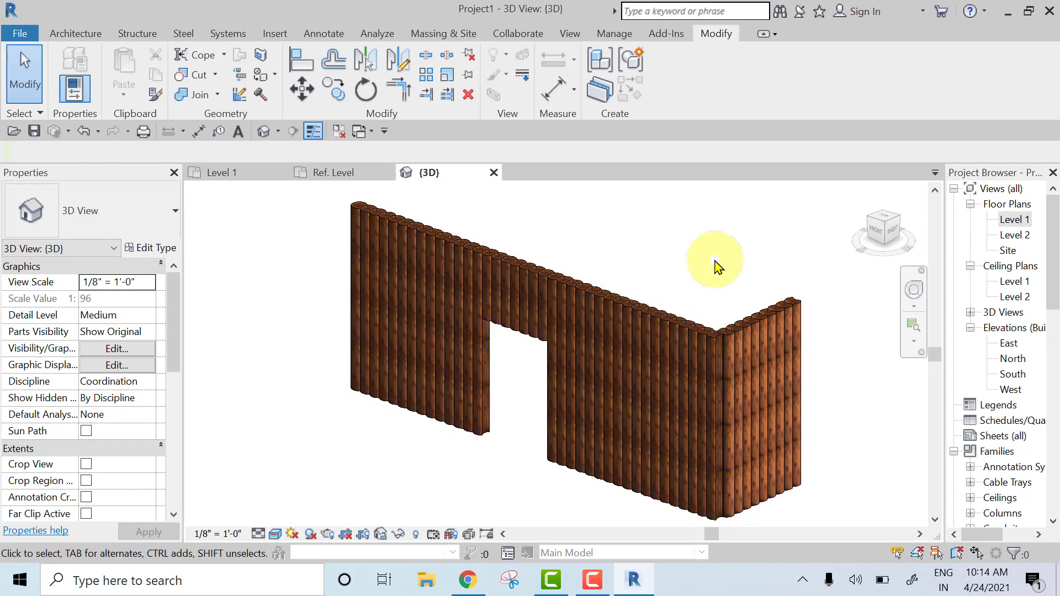
{"action": "left_click", "coordinate": [601, 584]}
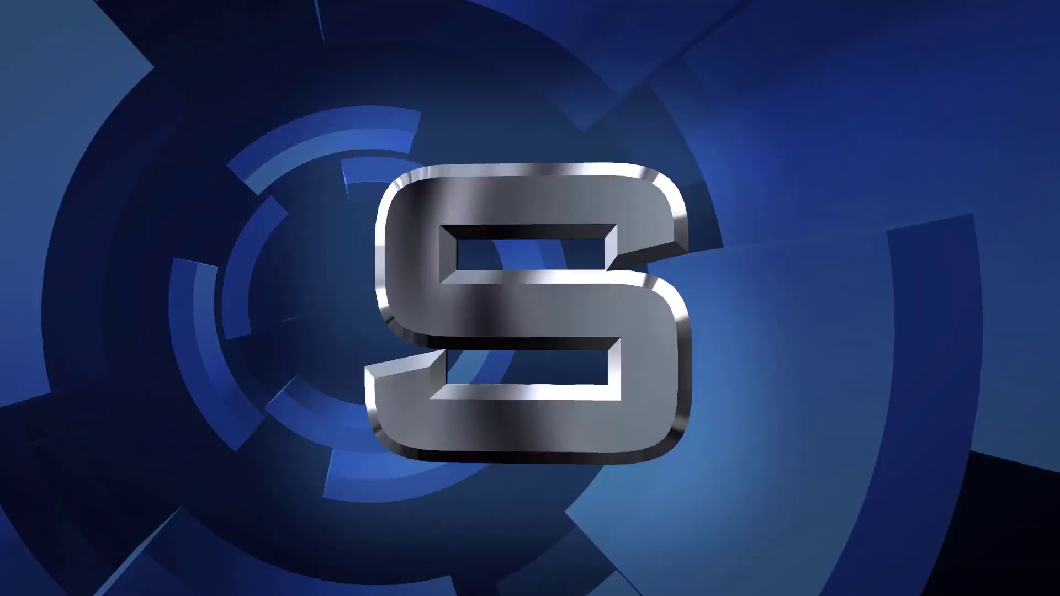